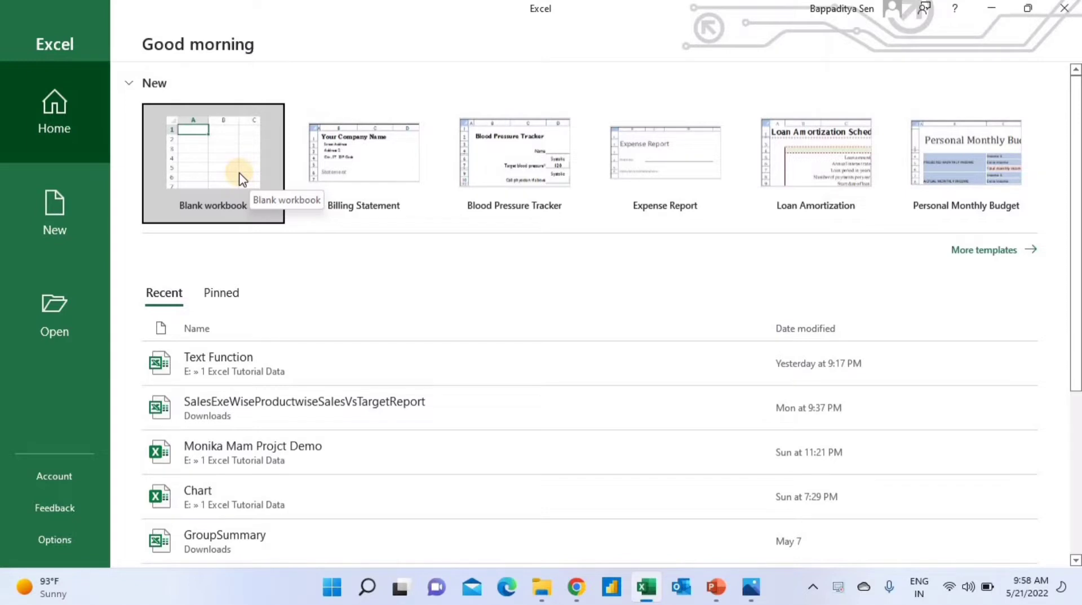
# - Create a new blank workbook
pyautogui.click(240, 175)
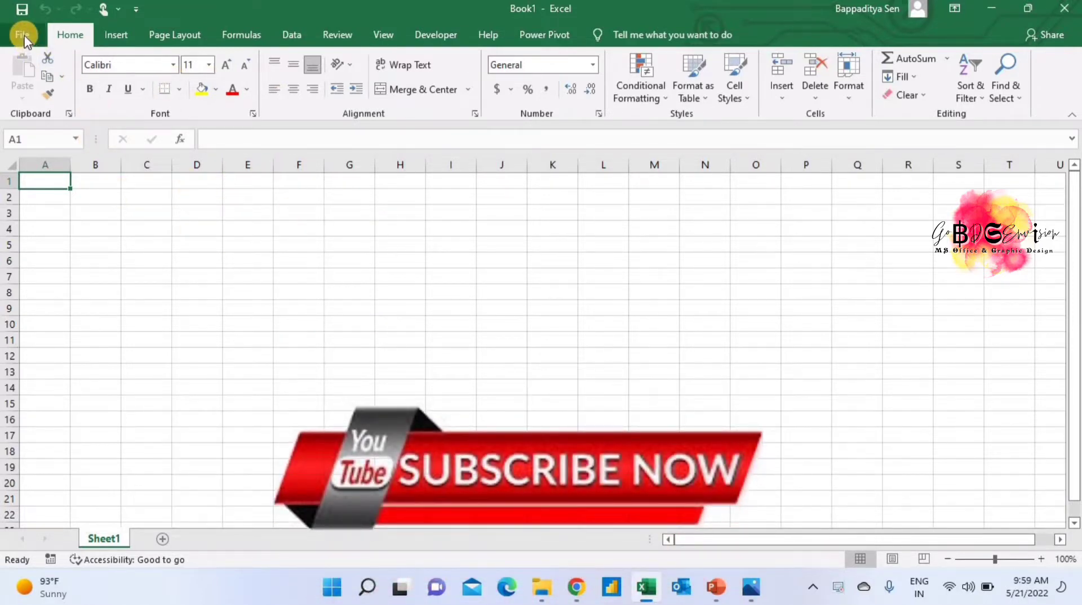
# - Create a second blank workbook and close it again
pyautogui.click(23, 38)
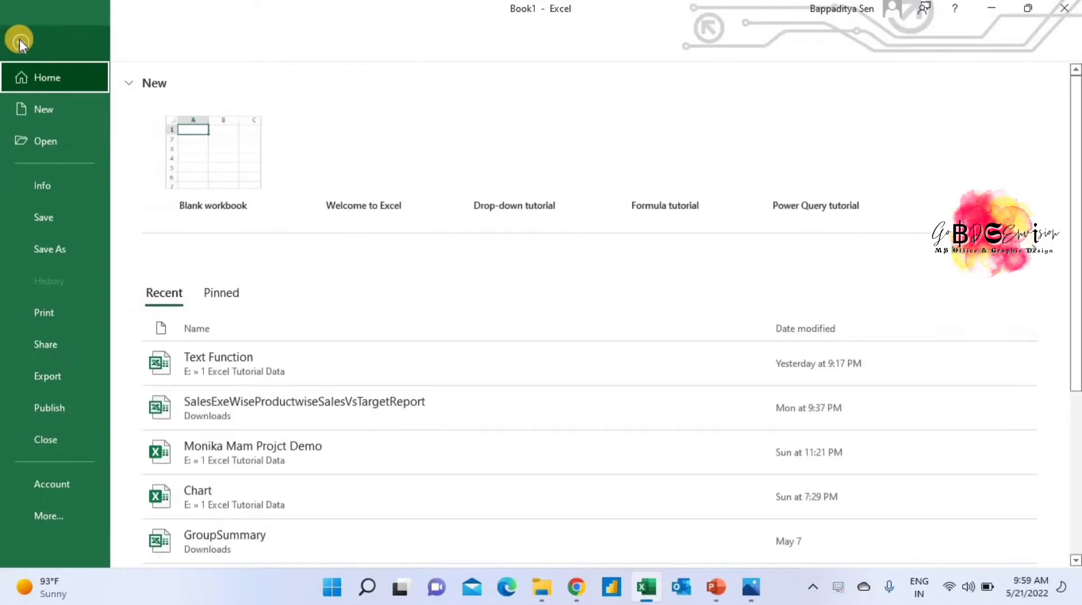
pyautogui.click(212, 163)
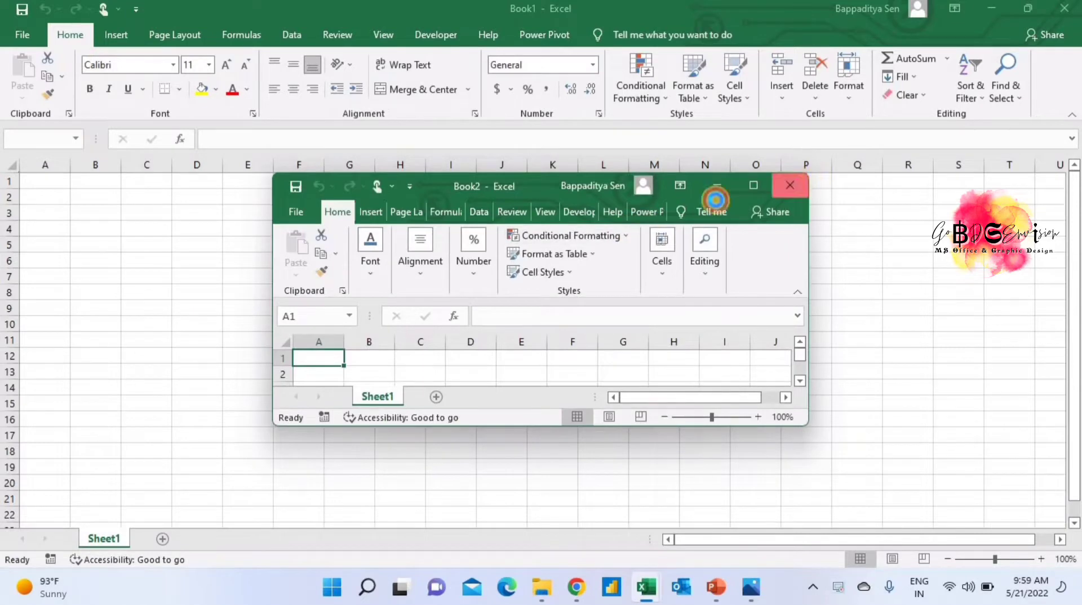
pyautogui.click(795, 186)
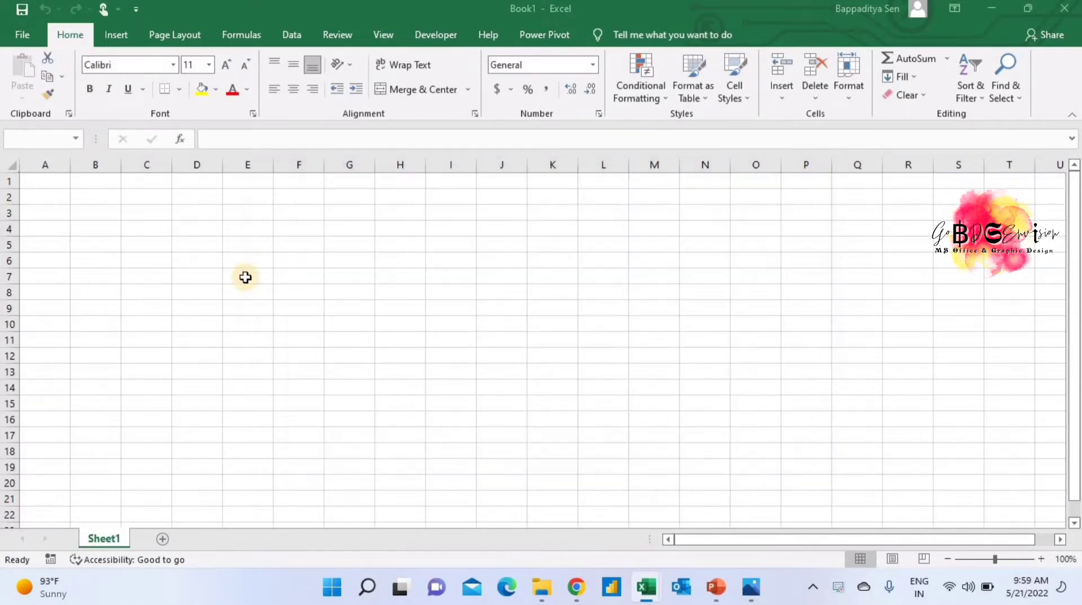
# - Look through the ribbon's command groups for inserting, page layout, formulas, data, reviewing, viewing and developer tools
pyautogui.click(118, 38)
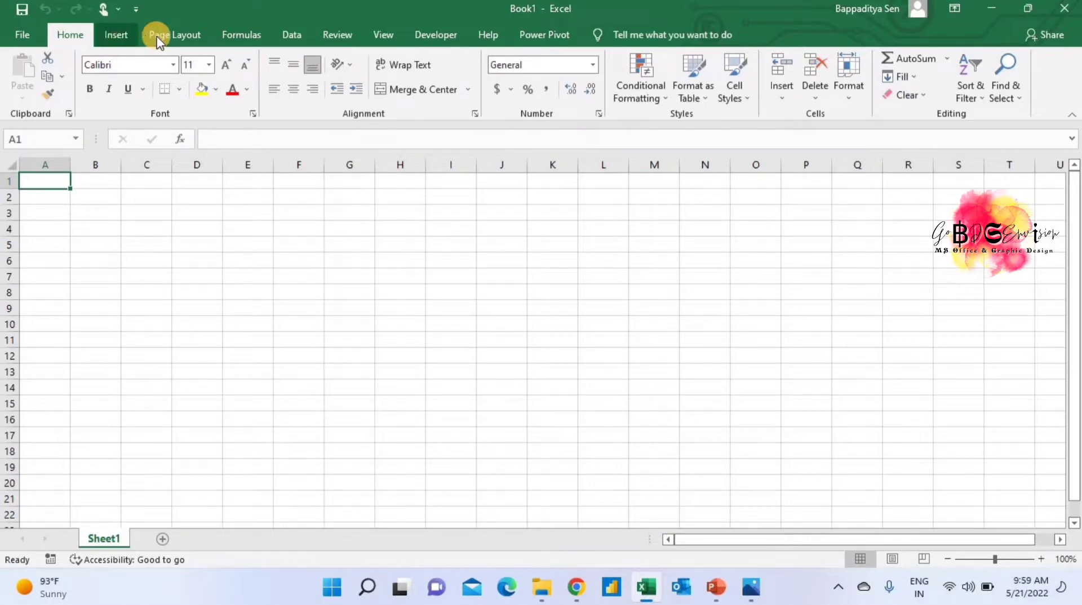
pyautogui.click(200, 35)
pyautogui.click(242, 34)
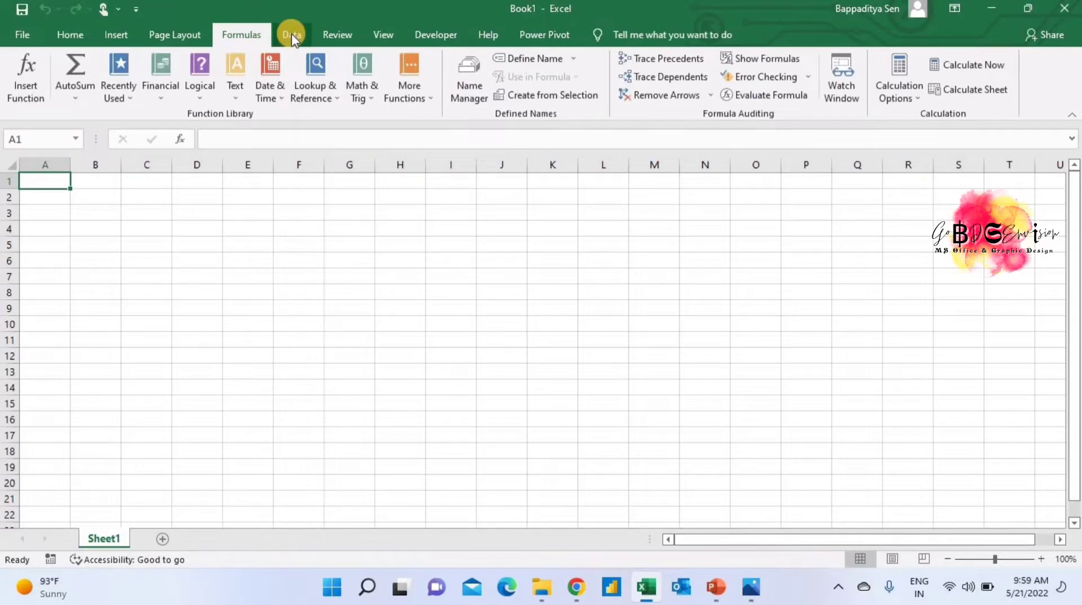
pyautogui.click(292, 34)
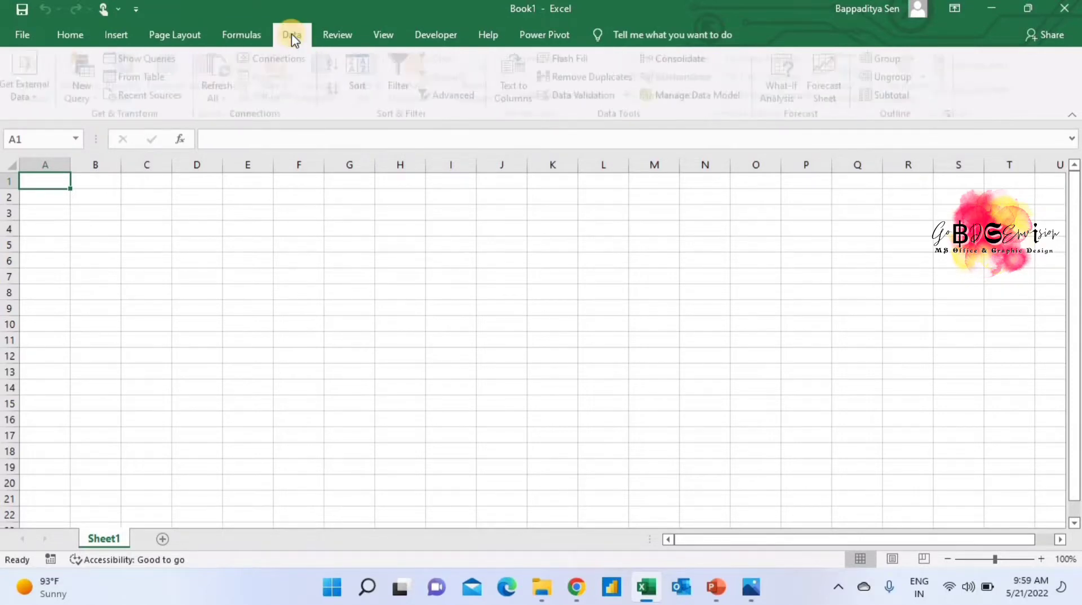
pyautogui.click(333, 35)
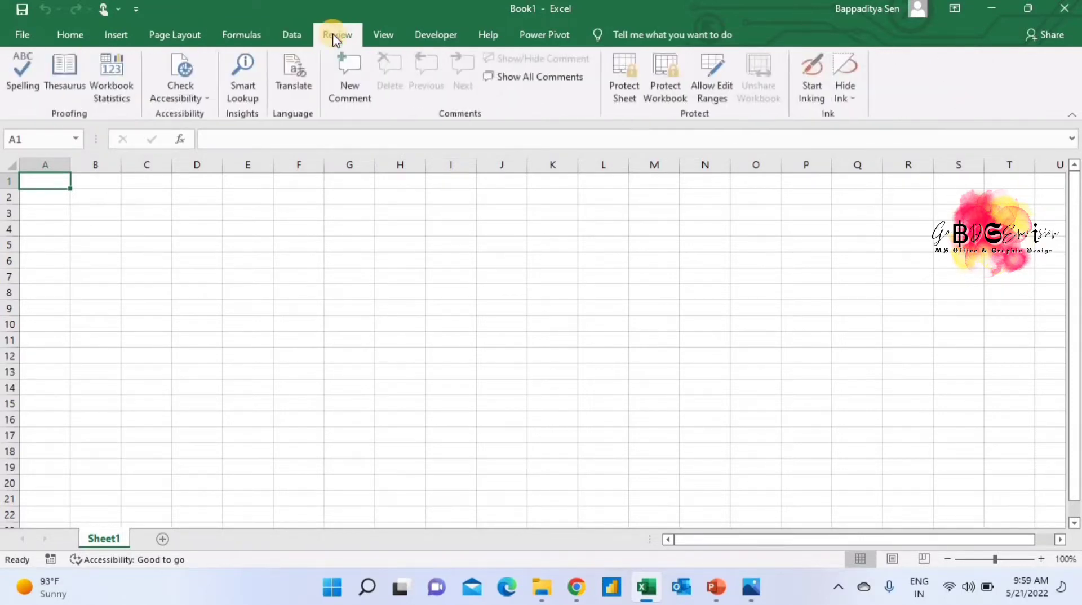
pyautogui.click(393, 35)
pyautogui.click(431, 35)
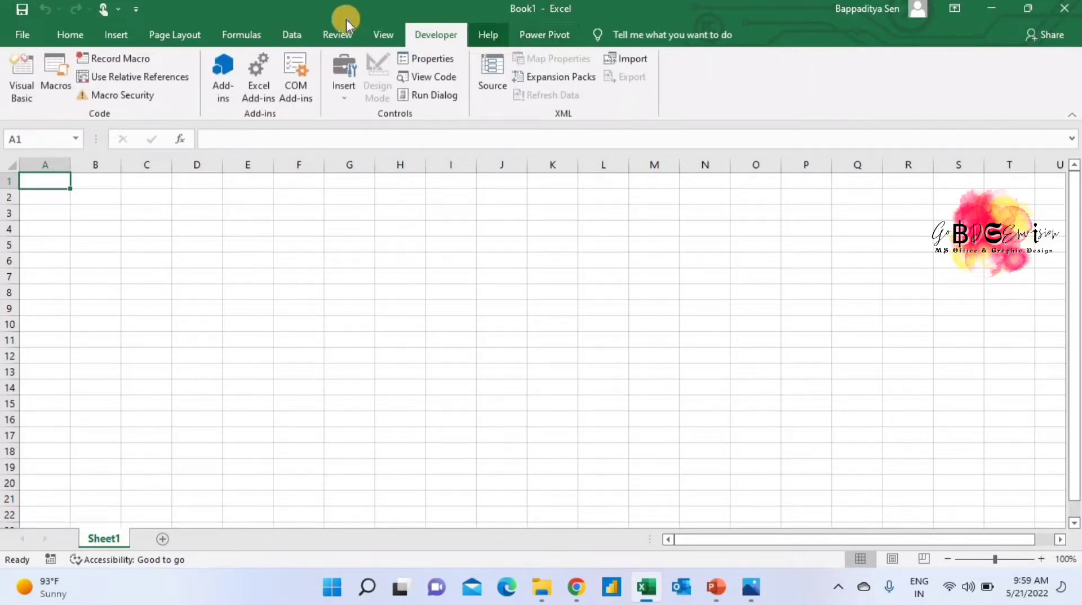
# - Examine the home, insert and page layout commands, including the Page Setup options, without changing any setting
pyautogui.click(68, 36)
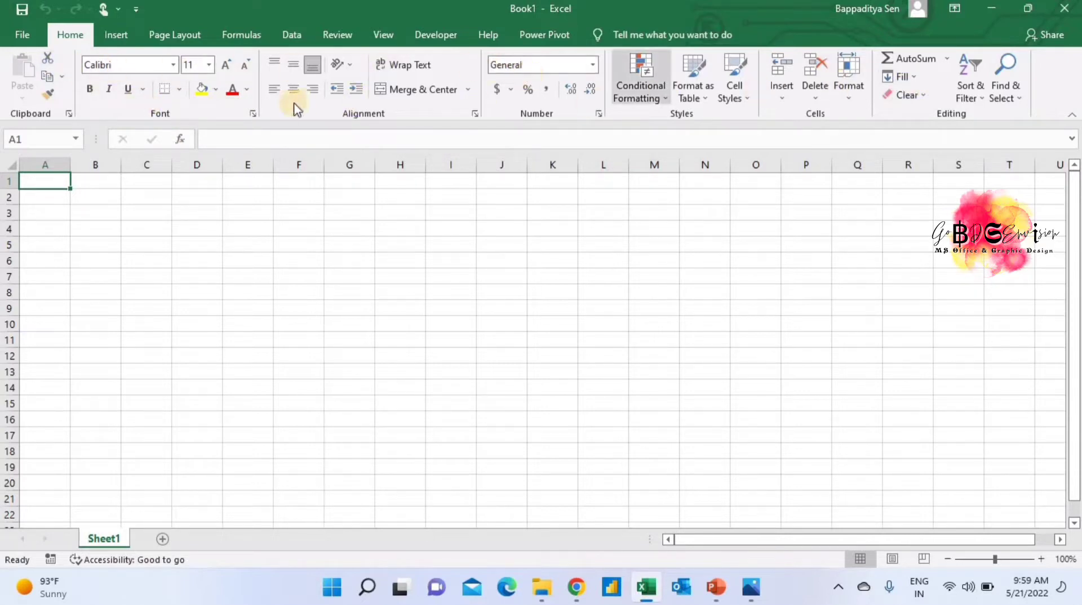
pyautogui.click(115, 35)
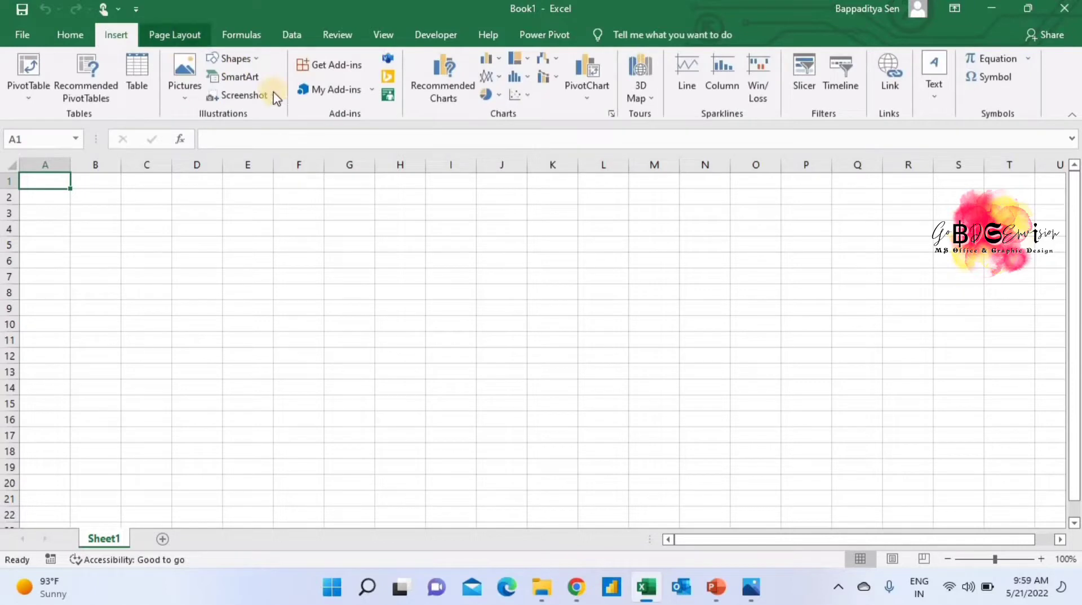
pyautogui.click(186, 36)
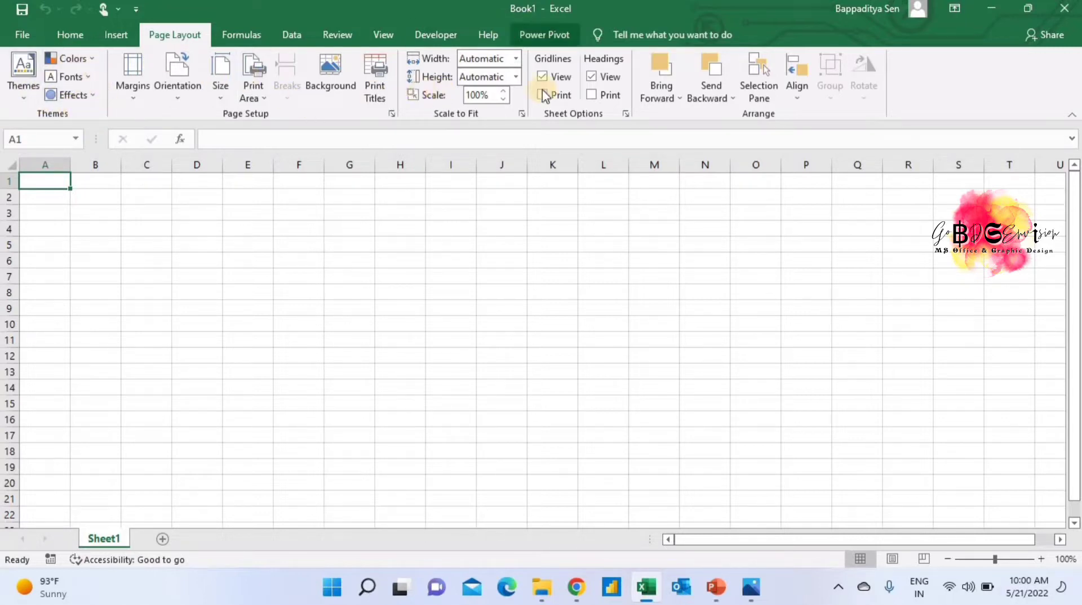
pyautogui.click(391, 114)
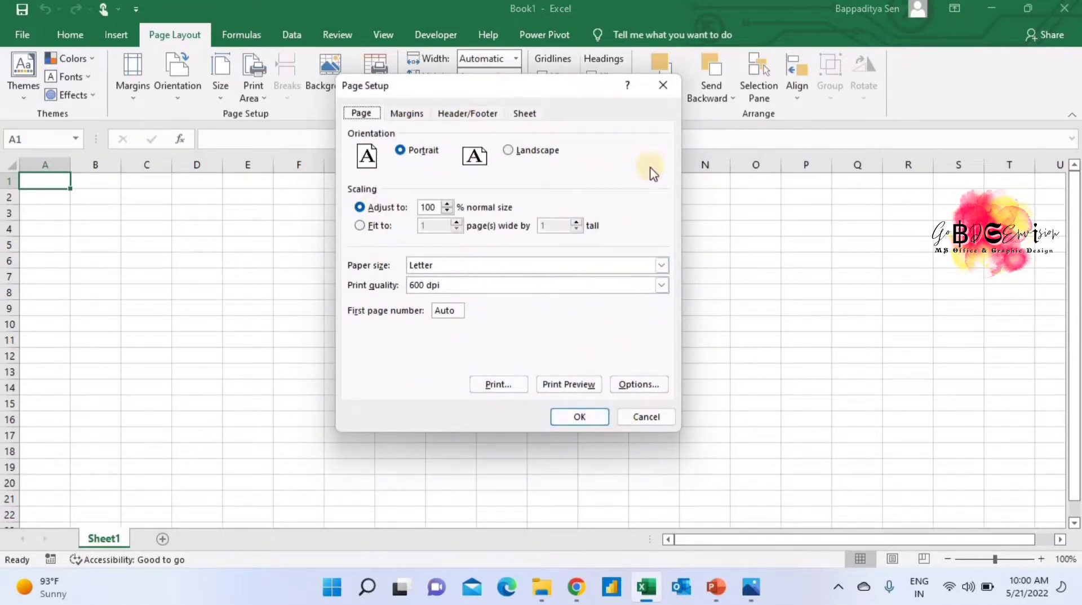
pyautogui.click(662, 89)
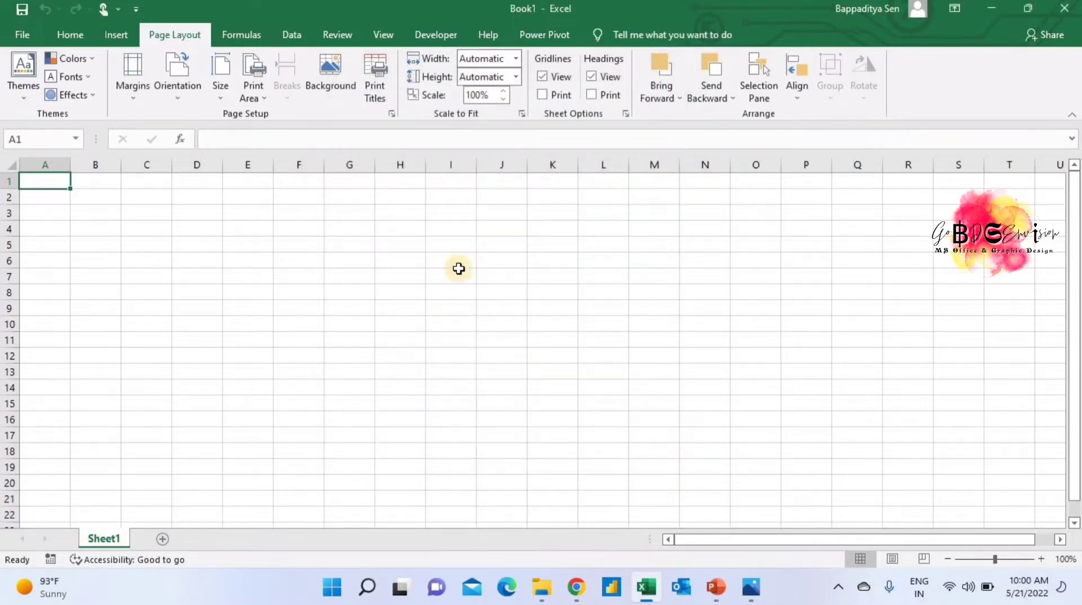
# - Select columns A through F of Sheet1 one after another to examine the column headings
pyautogui.click(75, 36)
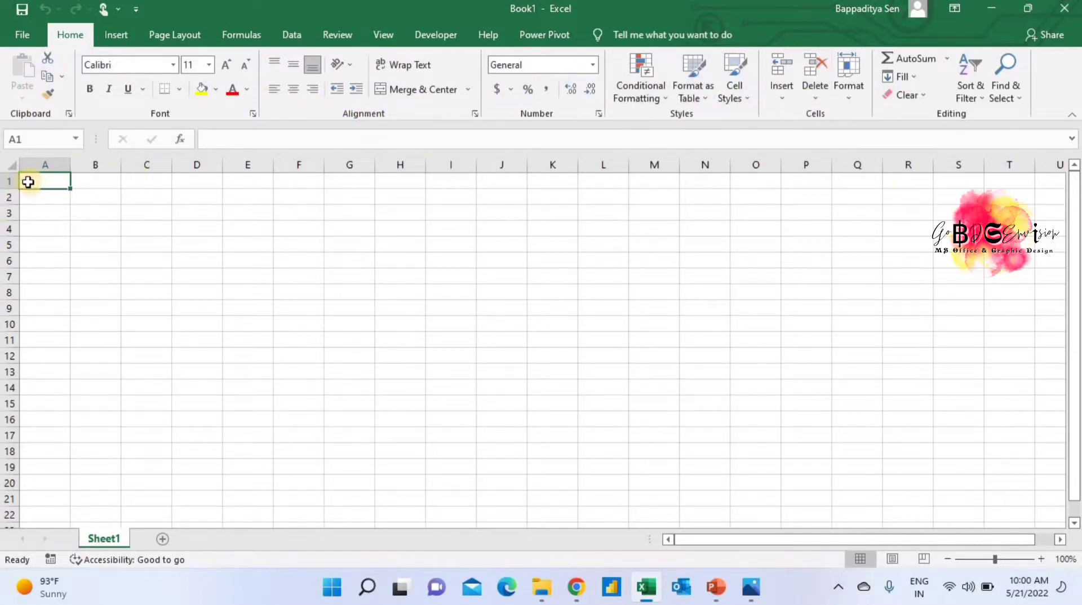
pyautogui.click(53, 164)
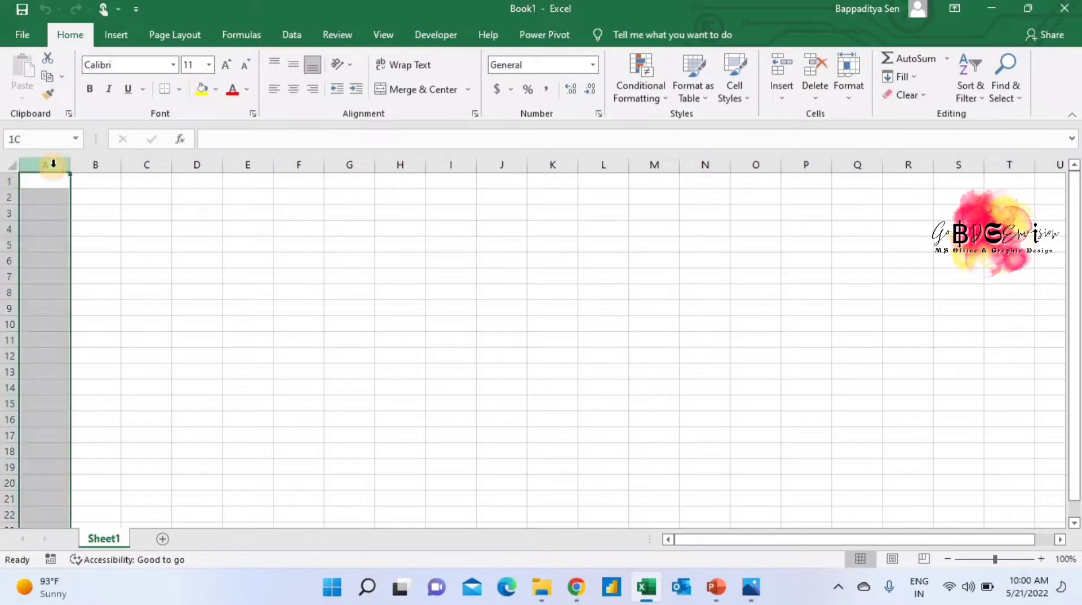
pyautogui.click(90, 164)
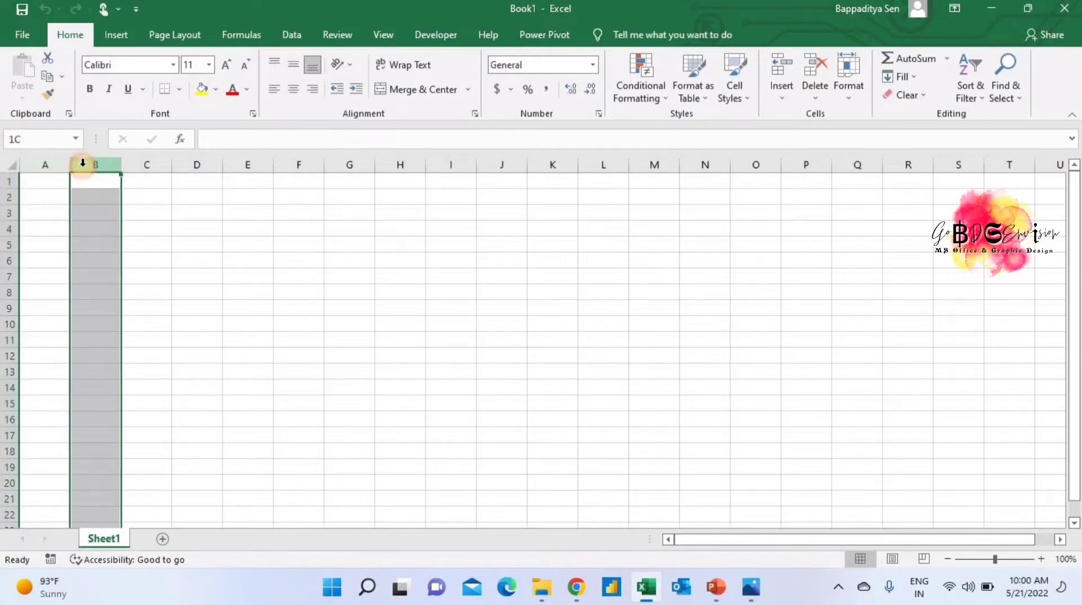
pyautogui.click(146, 161)
pyautogui.click(197, 163)
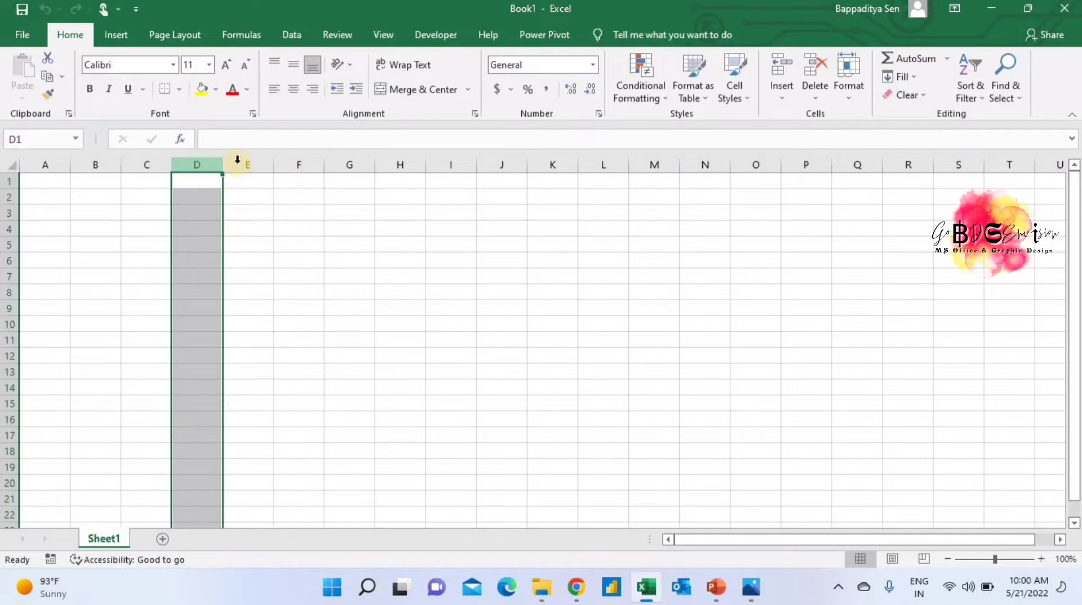
pyautogui.click(245, 163)
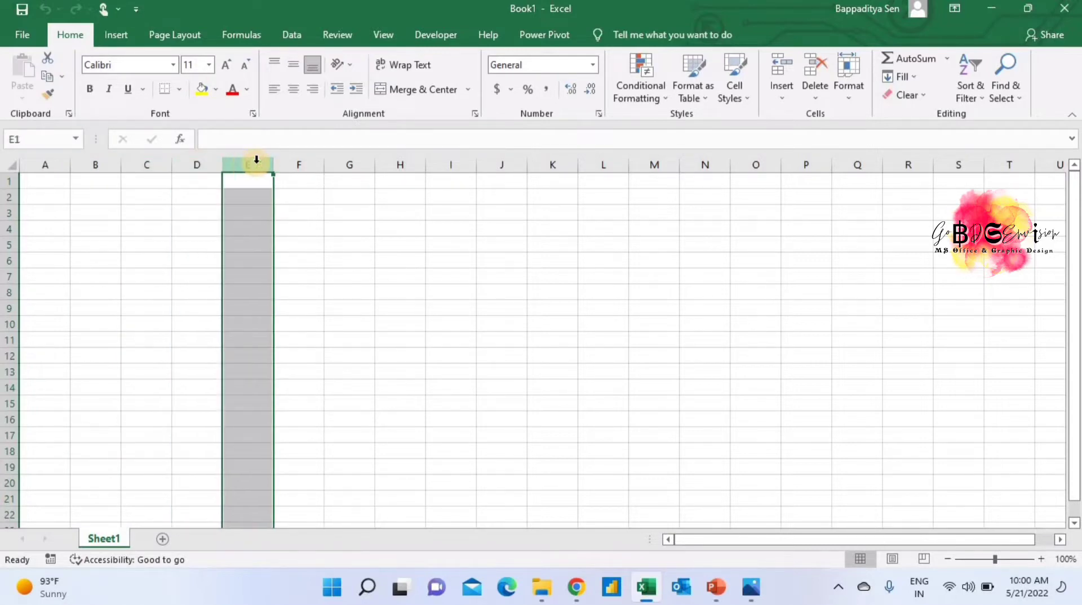
pyautogui.click(299, 162)
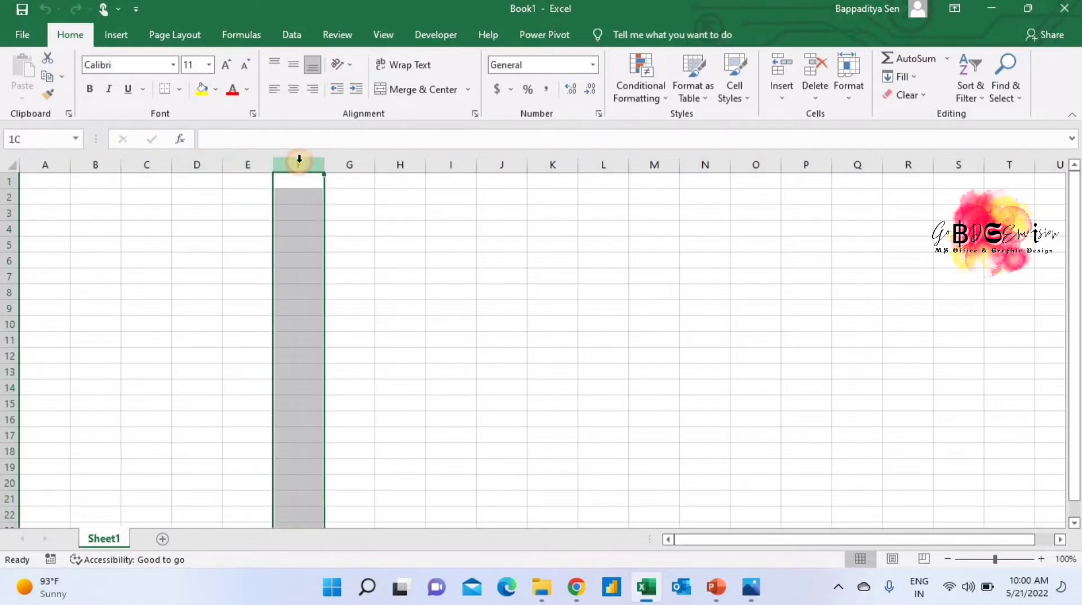
# - Select rows 1, 2 and 3 one after another, and finish on cell A2
pyautogui.click(7, 181)
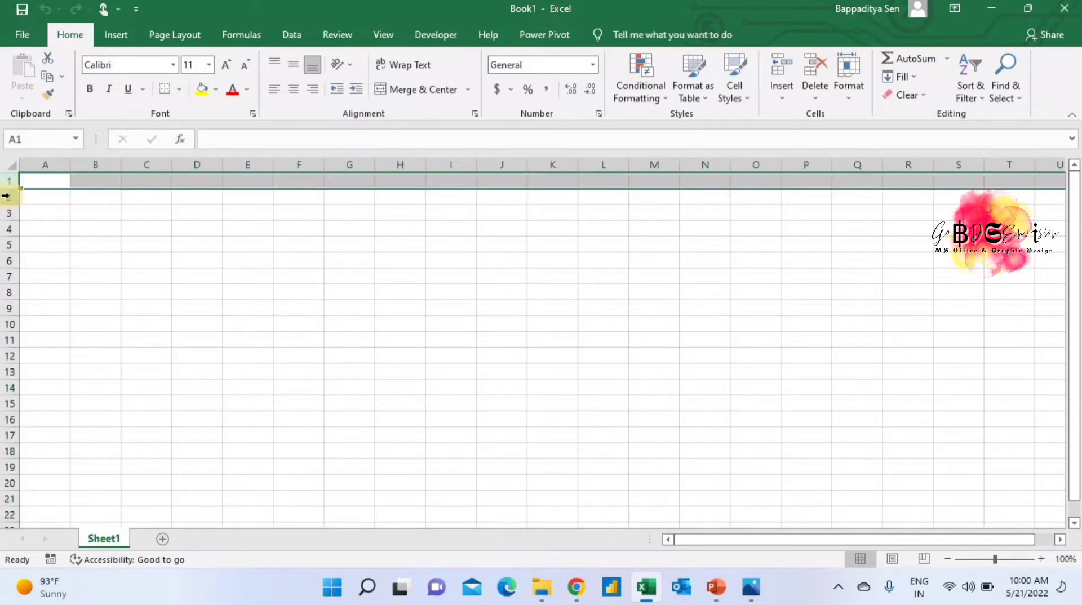
pyautogui.click(6, 195)
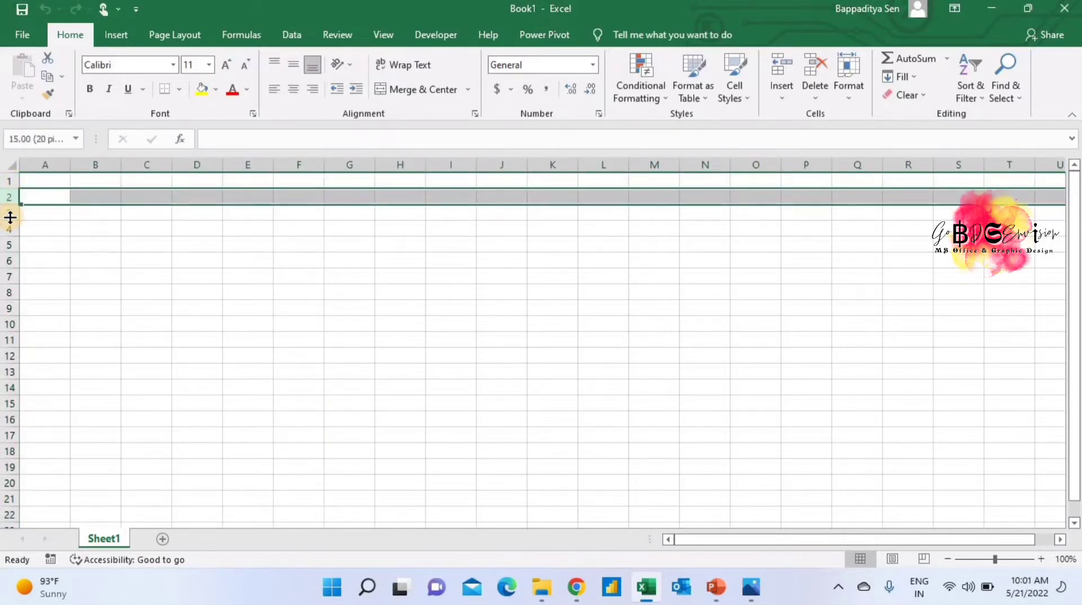
pyautogui.click(9, 213)
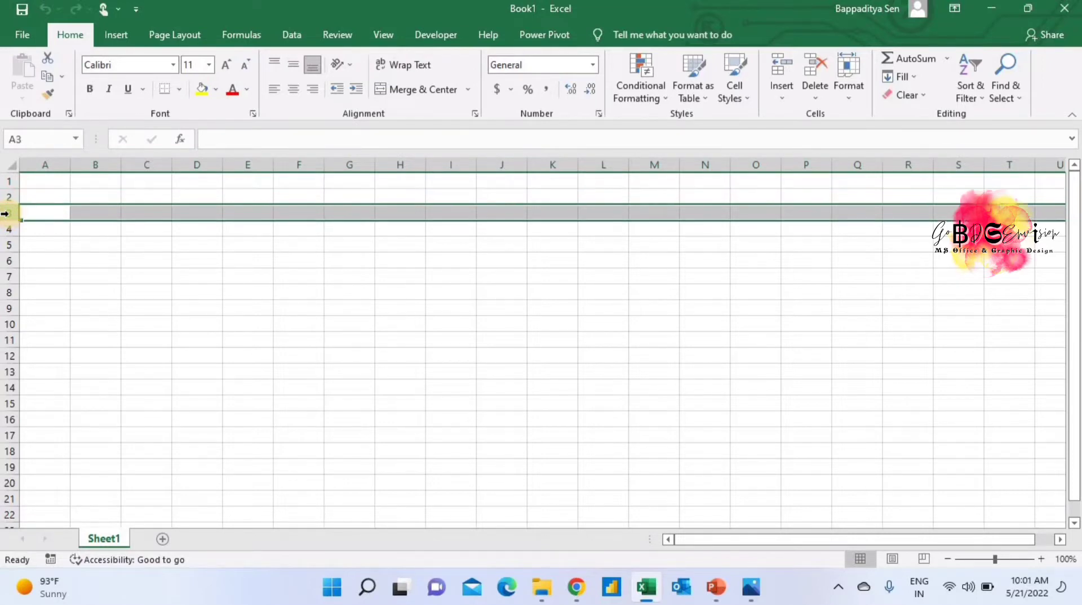
pyautogui.click(47, 194)
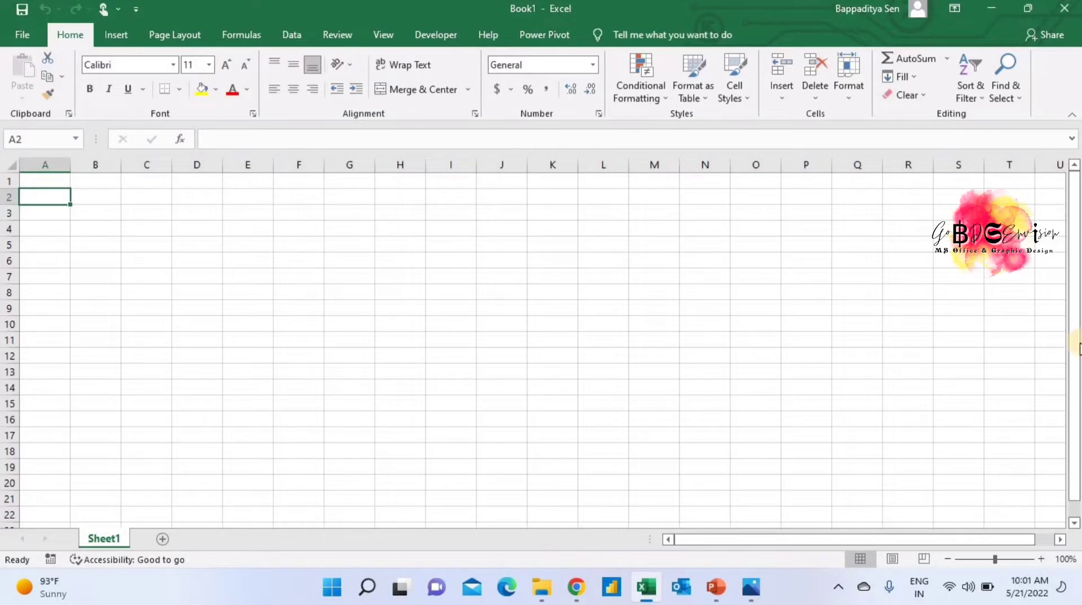
# - Examine how far the worksheet's rows and columns extend beyond the first screen, and return to its beginning
pyautogui.moveTo(1076, 347); pyautogui.dragTo(1077, 361)
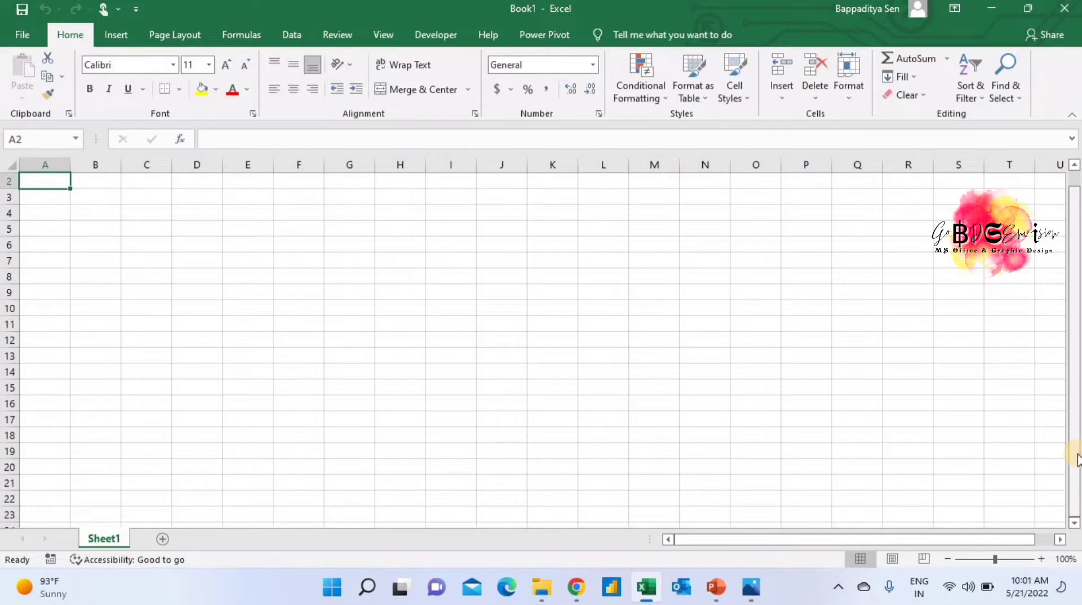
pyautogui.click(1074, 528)
pyautogui.click(1075, 526)
pyautogui.click(1075, 526)
pyautogui.click(1075, 526)
pyautogui.click(1075, 526)
pyautogui.click(1076, 526)
pyautogui.click(1076, 526)
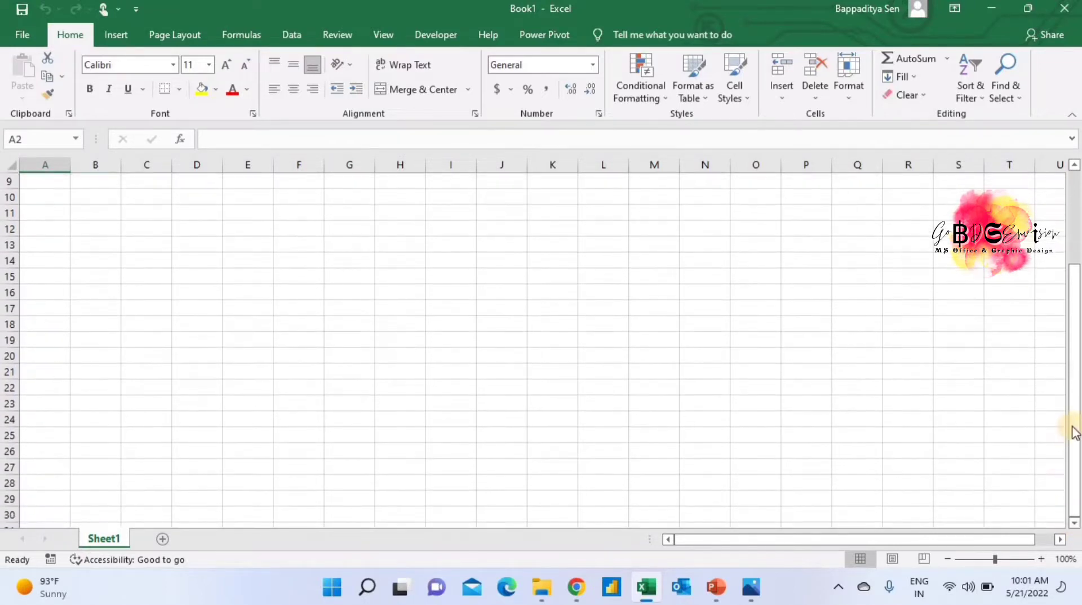
pyautogui.moveTo(1075, 429); pyautogui.dragTo(1076, 508)
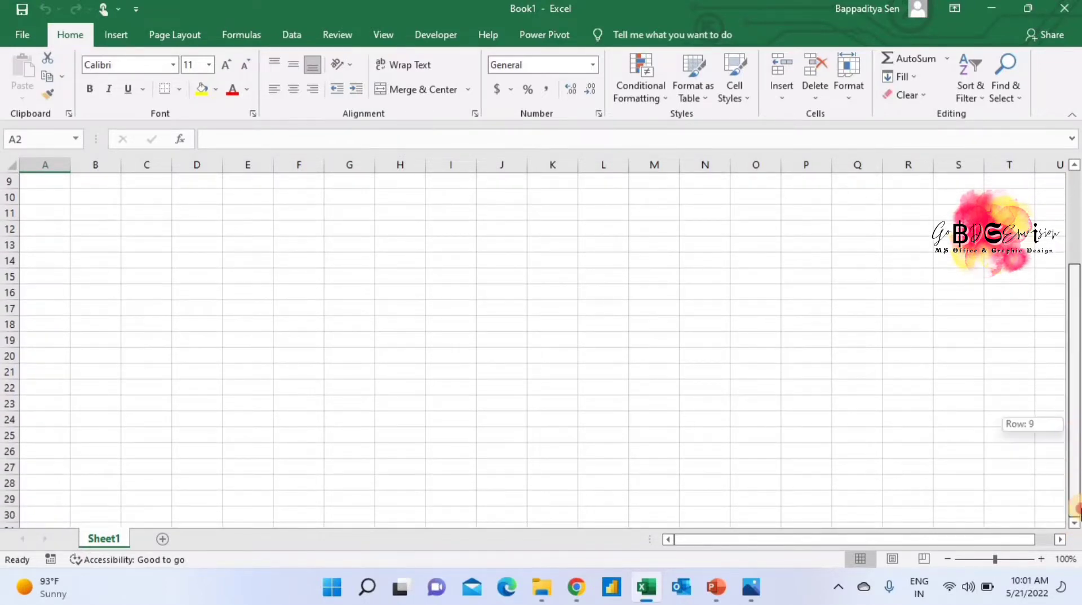
pyautogui.click(1074, 523)
pyautogui.click(1075, 522)
pyautogui.click(1075, 523)
pyautogui.click(1075, 523)
pyautogui.click(1075, 523)
pyautogui.moveTo(1075, 523); pyautogui.dragTo(1060, 541)
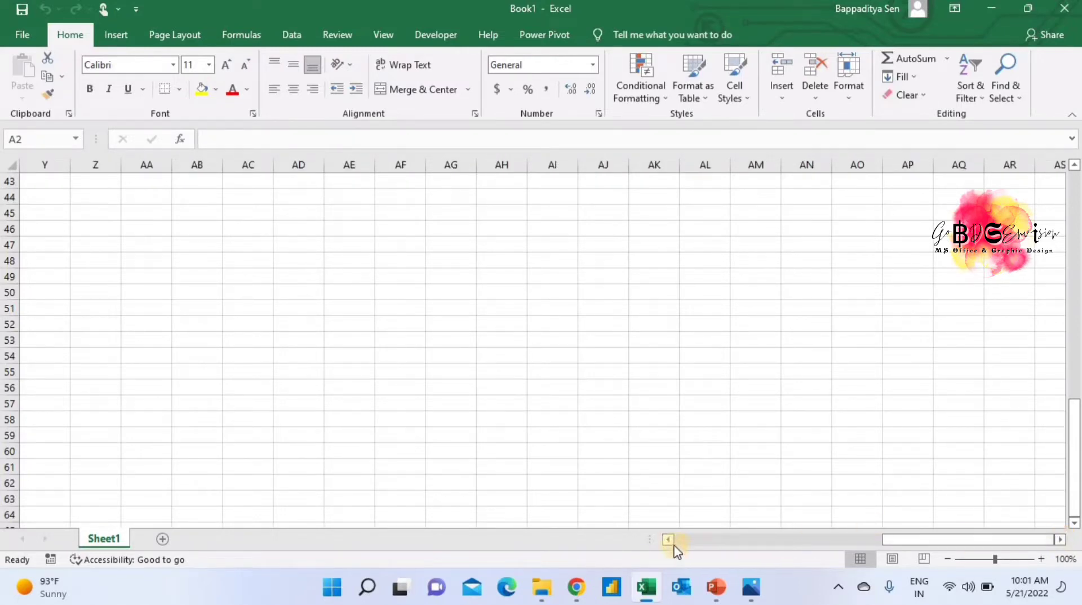
pyautogui.moveTo(669, 540); pyautogui.dragTo(666, 542)
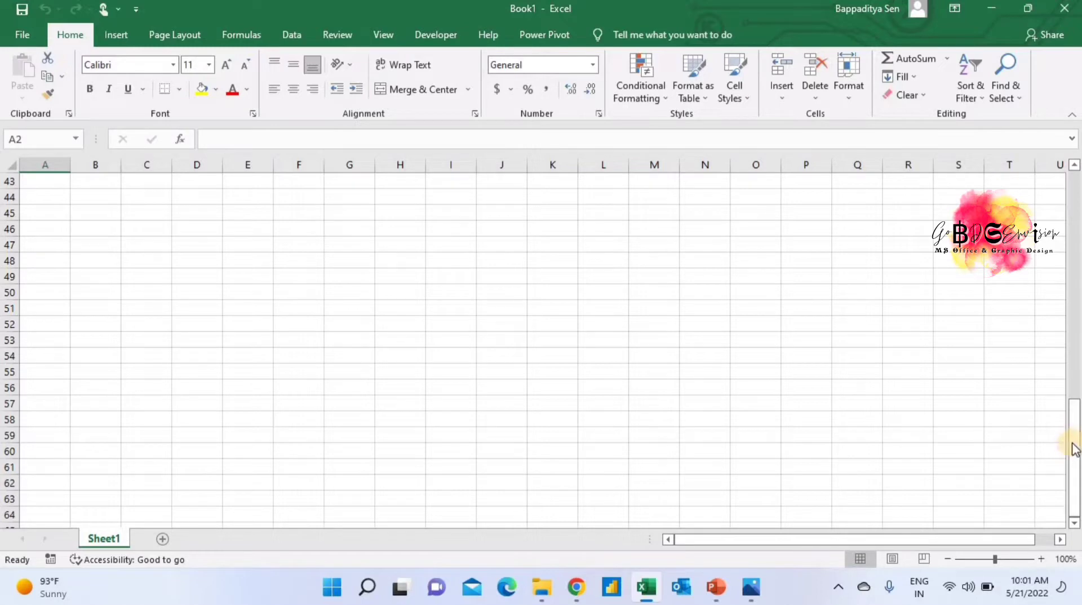
pyautogui.moveTo(1074, 448); pyautogui.dragTo(1076, 198)
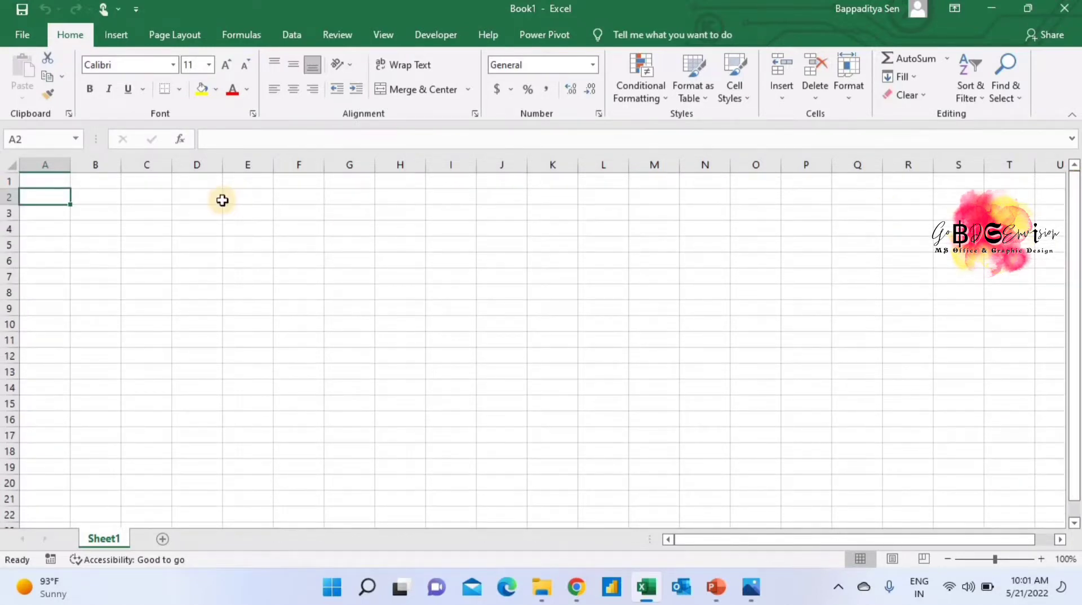
# - Select columns C and D in turn, followed by cells C2, D2, E2 and F2 one by one
pyautogui.click(148, 164)
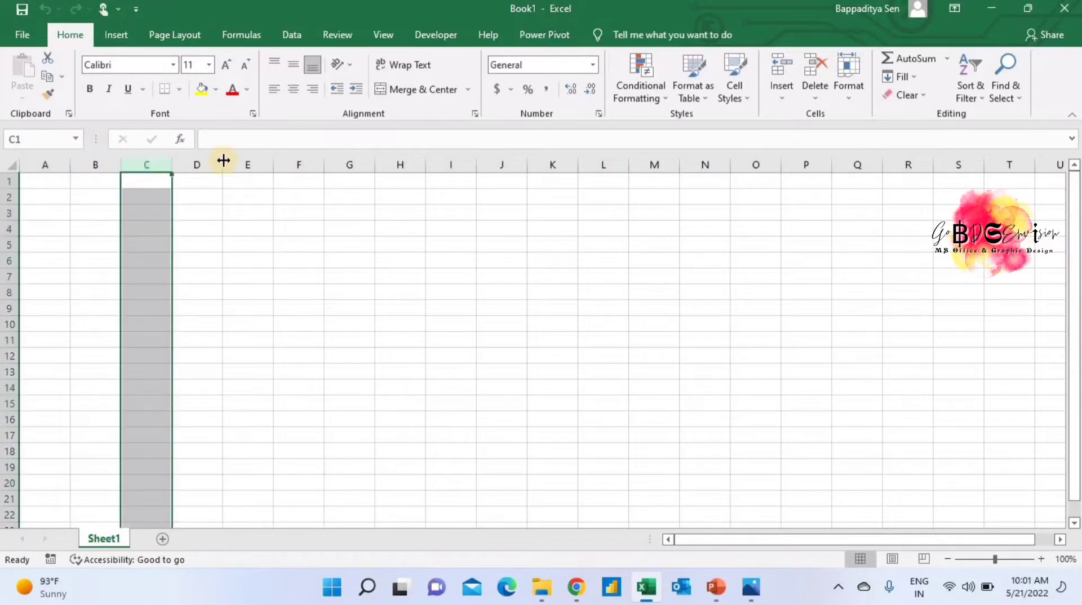
pyautogui.click(212, 163)
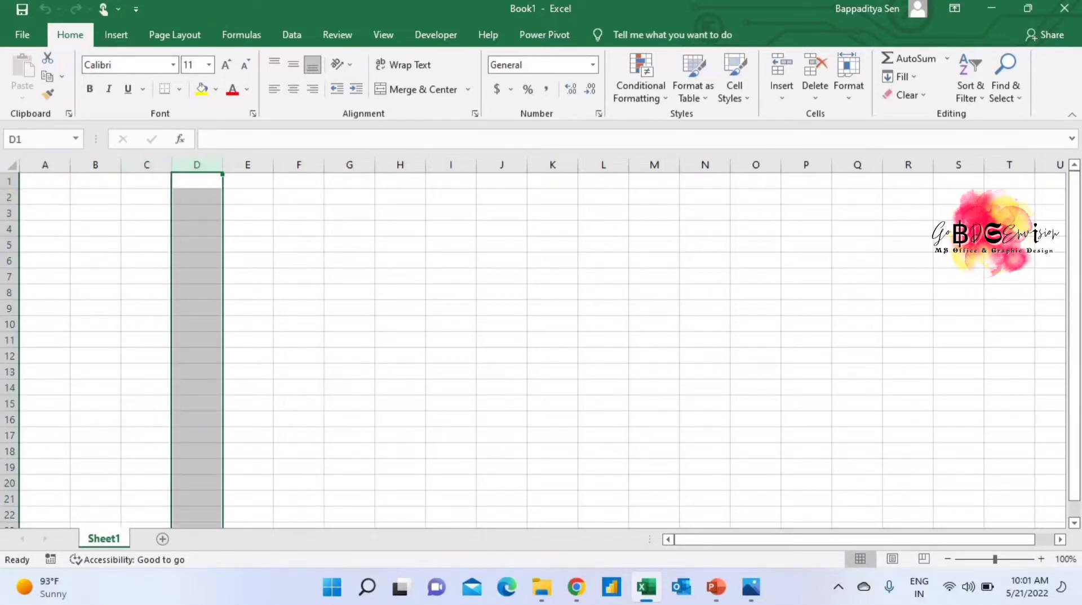
pyautogui.click(141, 194)
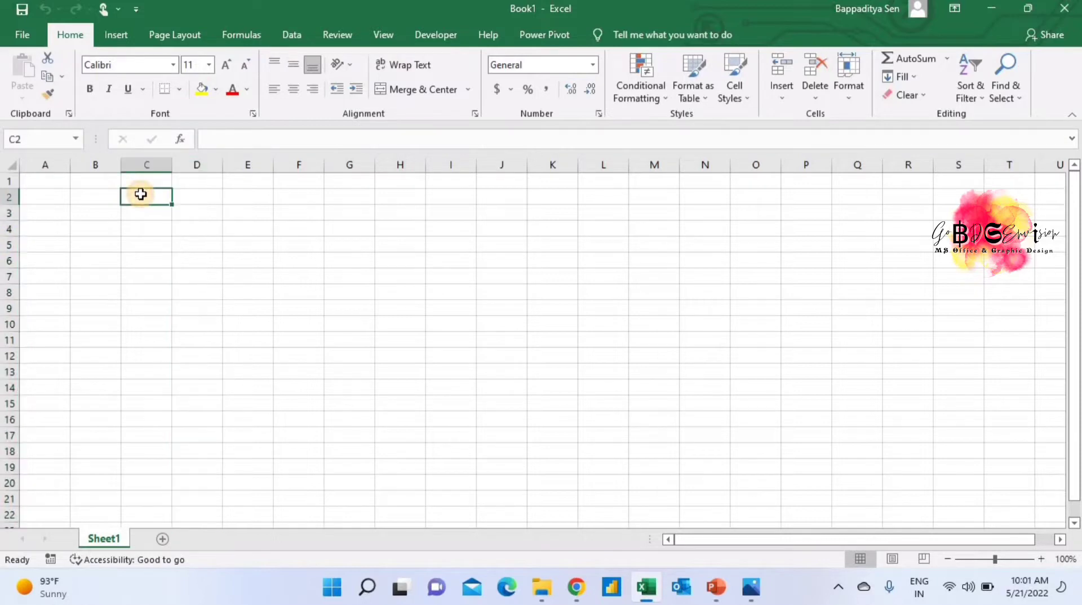
pyautogui.click(217, 194)
pyautogui.click(251, 198)
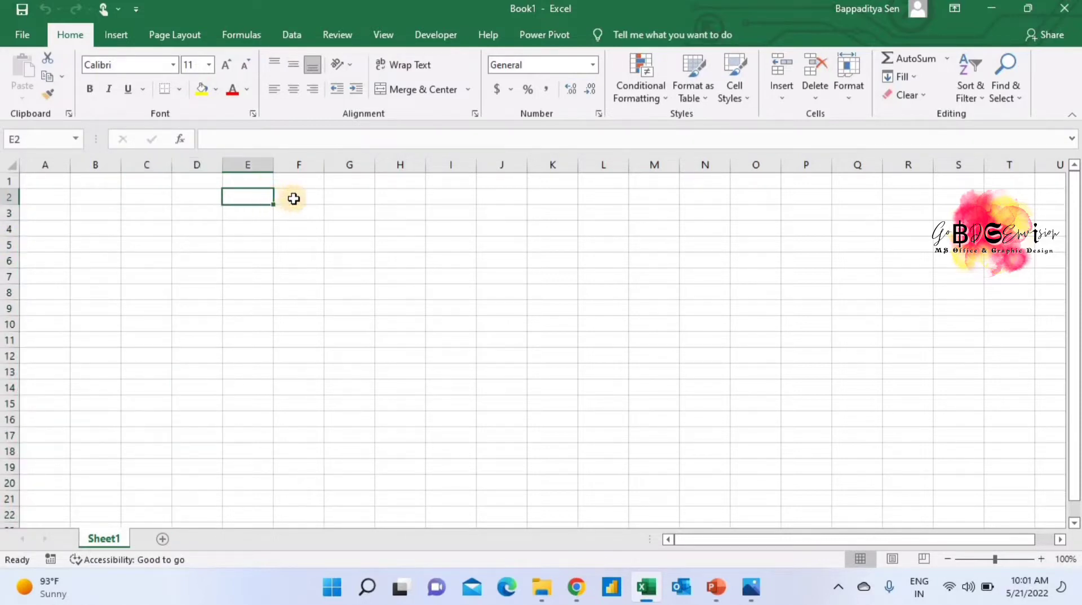
pyautogui.click(294, 199)
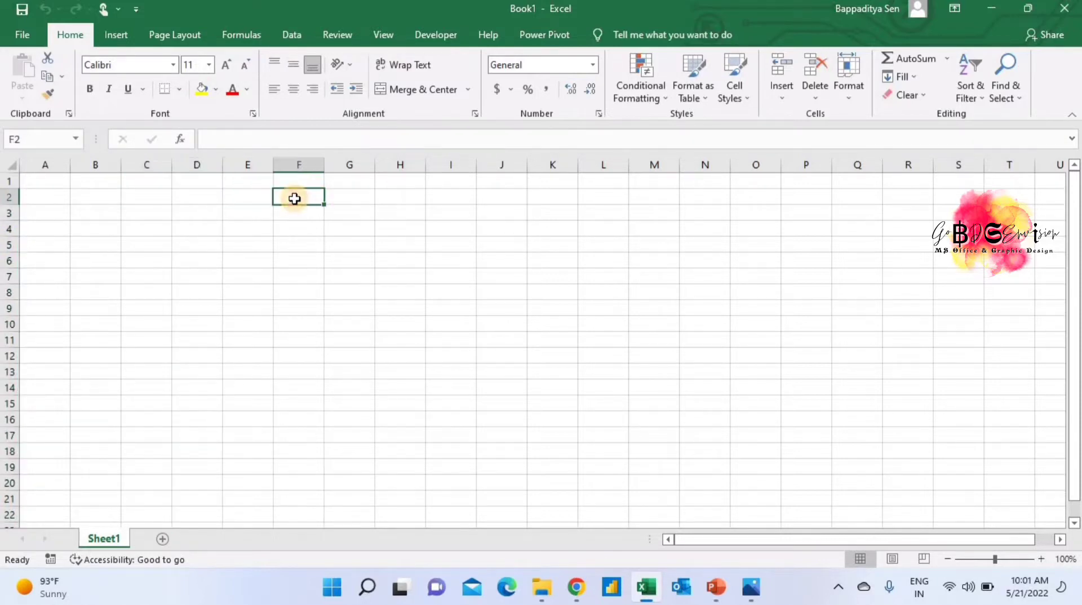
# - Select cell A2, followed by single cells across row 3 from C3 through H3, and finally B3, D3 and F3
pyautogui.click(60, 197)
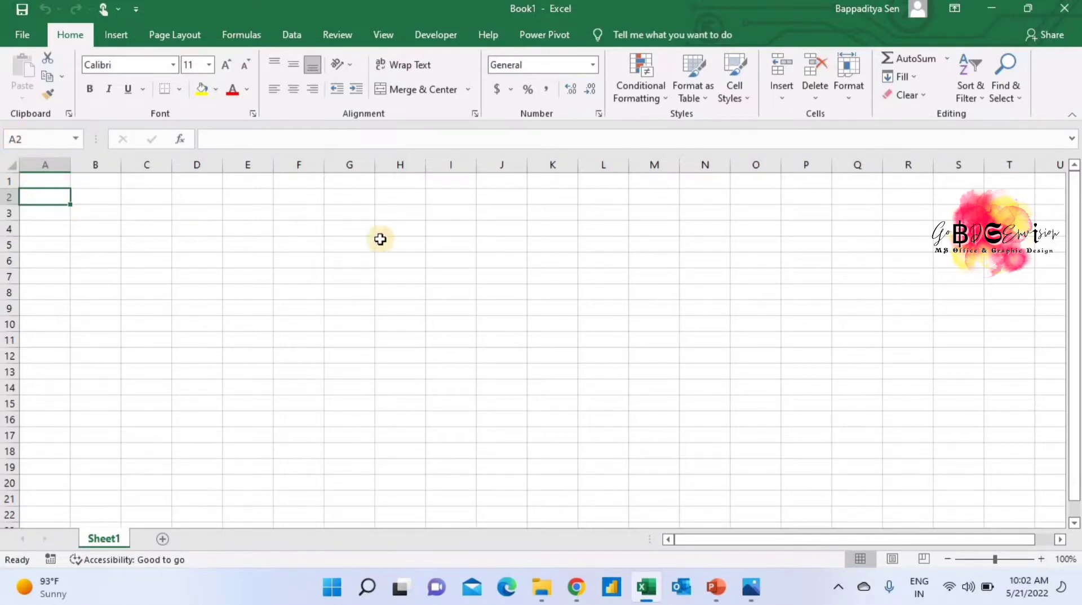
pyautogui.click(419, 260)
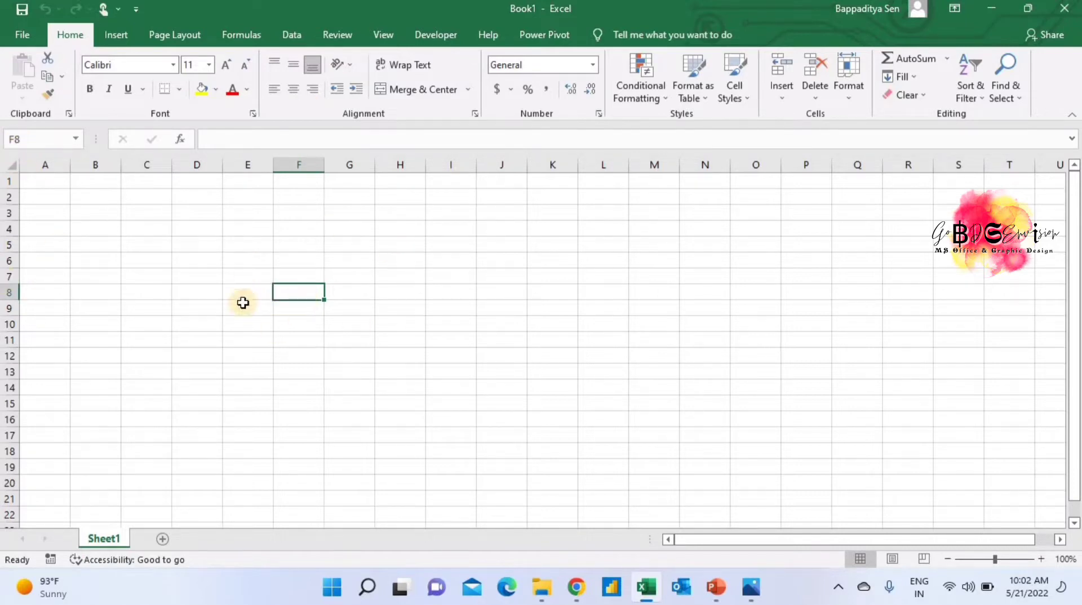
pyautogui.click(146, 209)
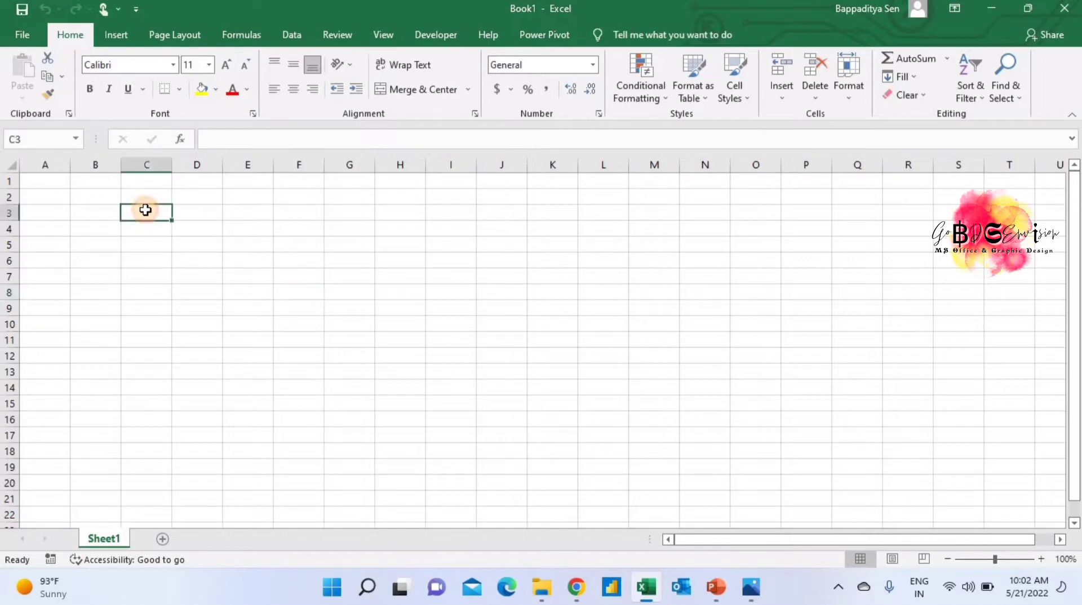
pyautogui.click(214, 213)
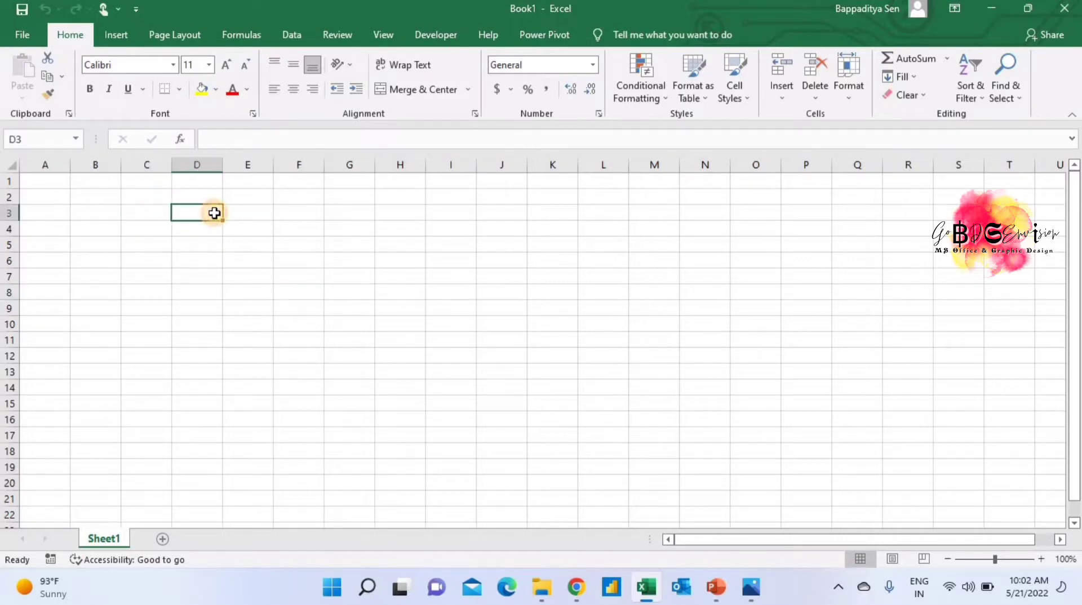
pyautogui.click(248, 217)
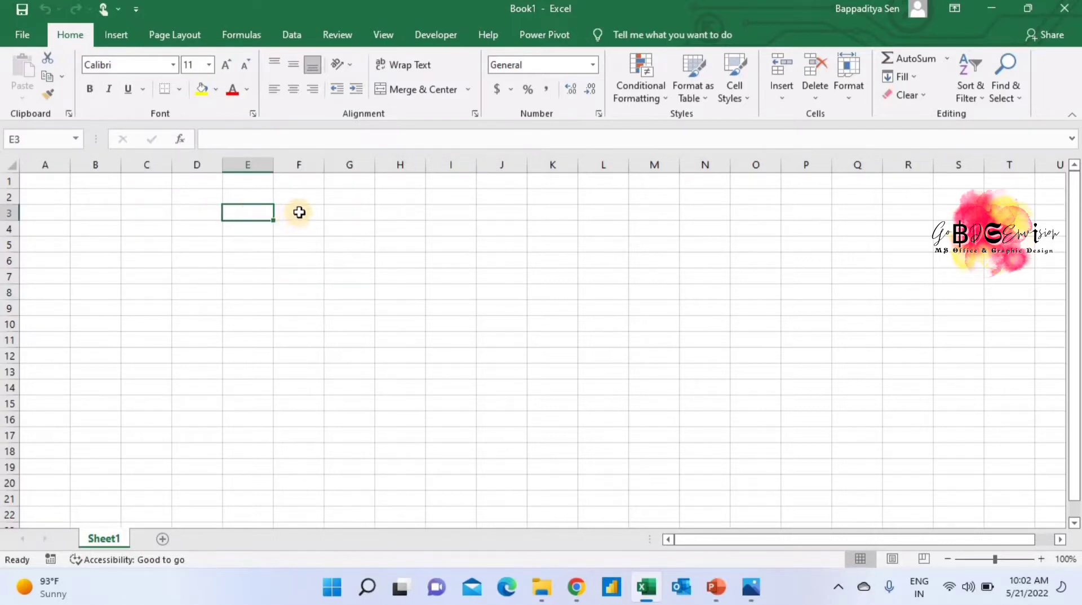
pyautogui.click(297, 215)
pyautogui.click(356, 213)
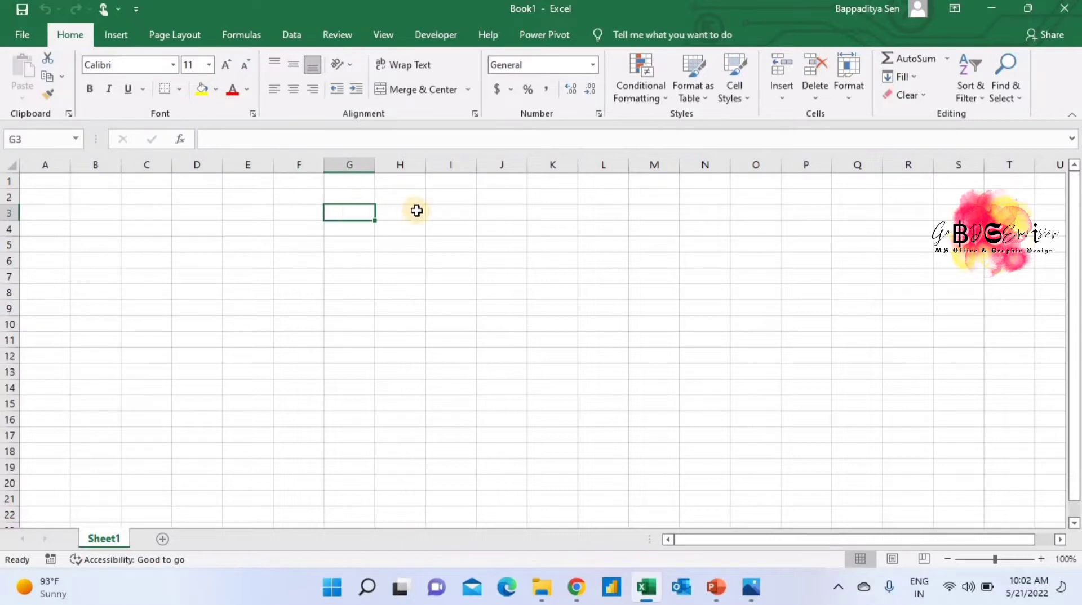
pyautogui.click(407, 214)
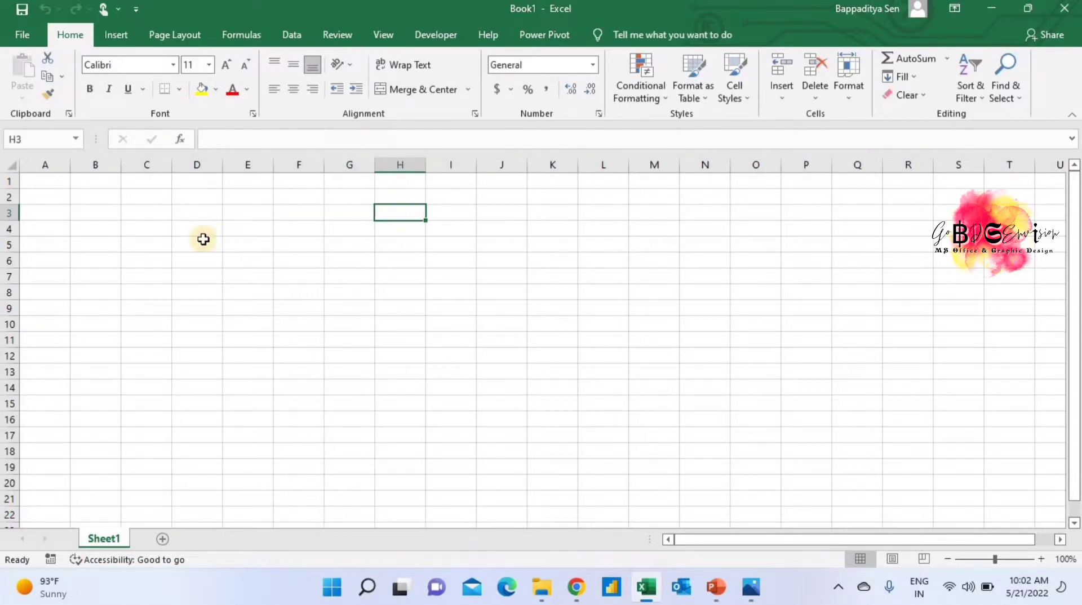
pyautogui.click(90, 217)
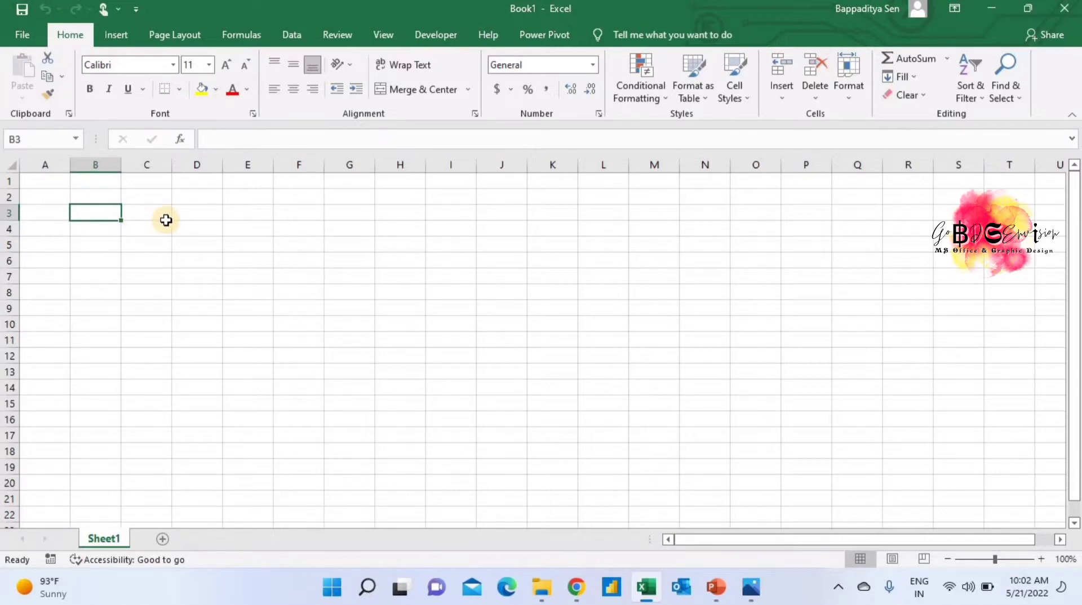
pyautogui.click(203, 211)
pyautogui.click(278, 215)
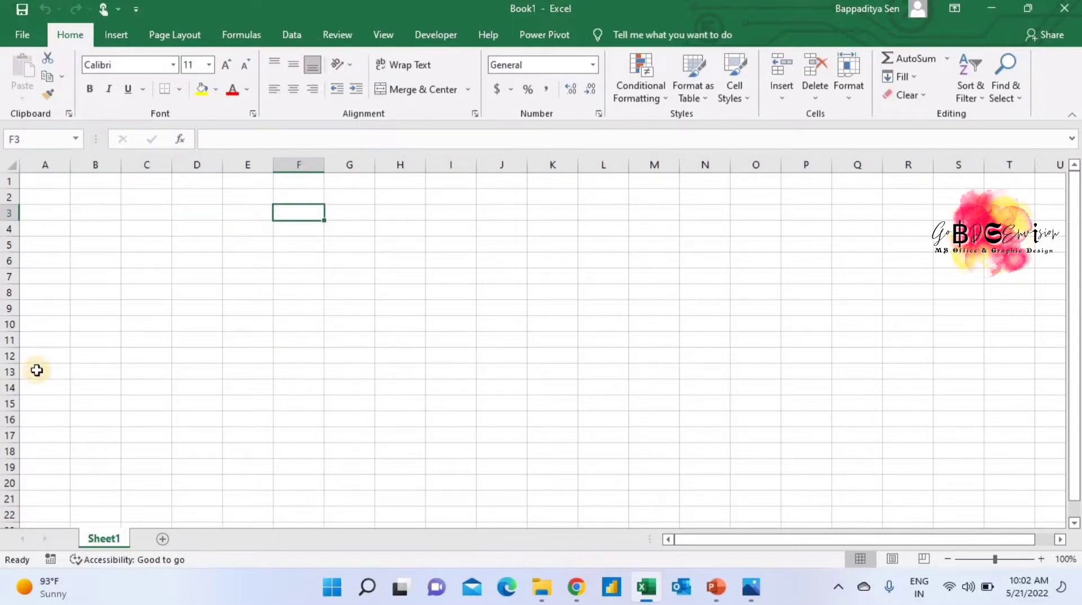
# - Select rows 12, 10 and 8 in turn, then cell E4, and look over the Insert commands before returning to the Home commands
pyautogui.click(10, 356)
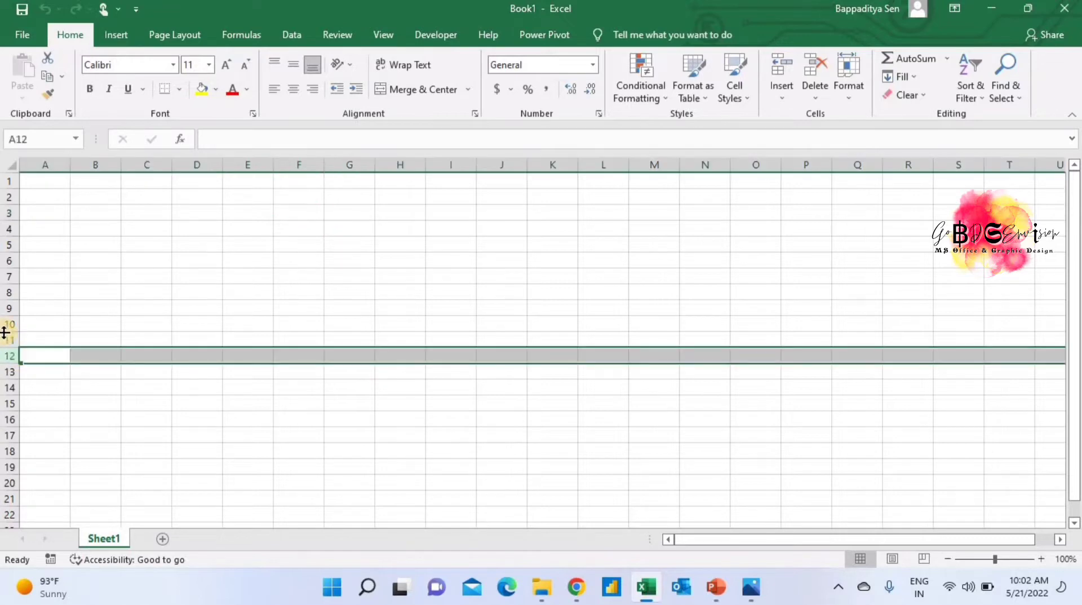
pyautogui.click(9, 324)
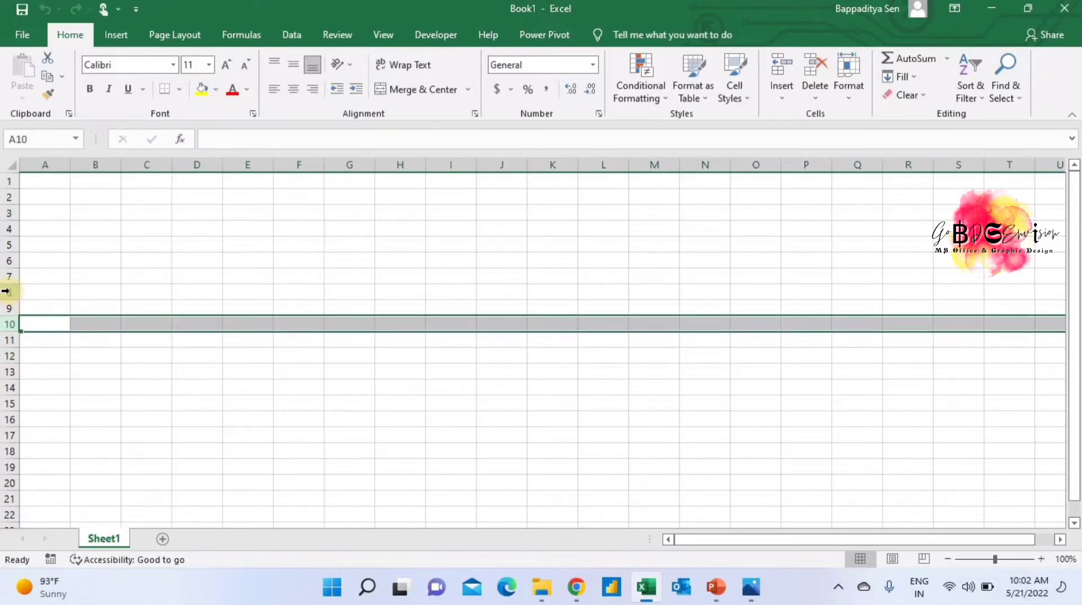
pyautogui.click(9, 292)
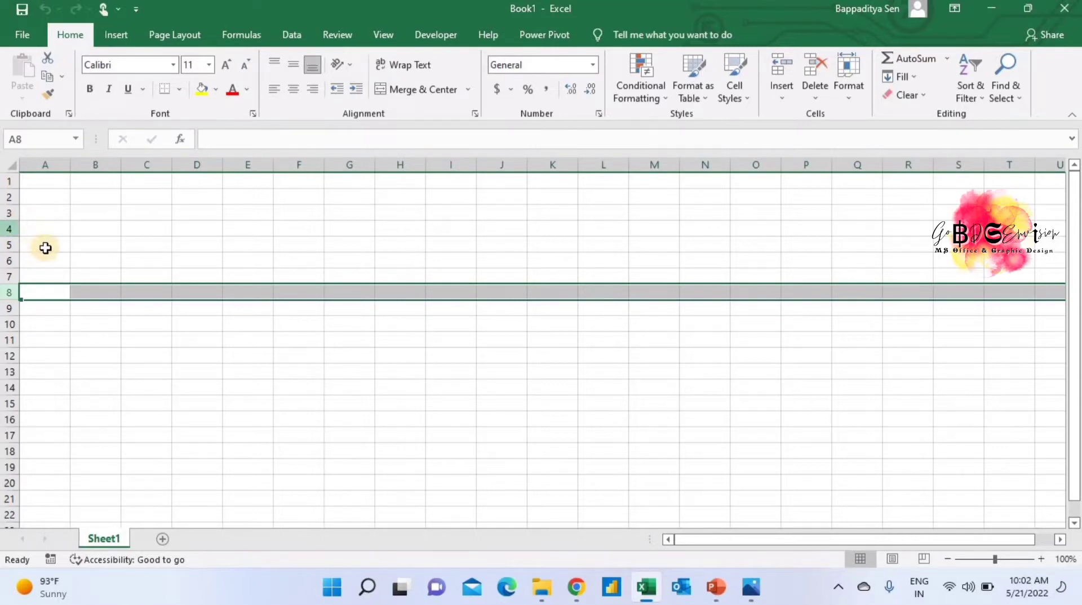
pyautogui.click(243, 224)
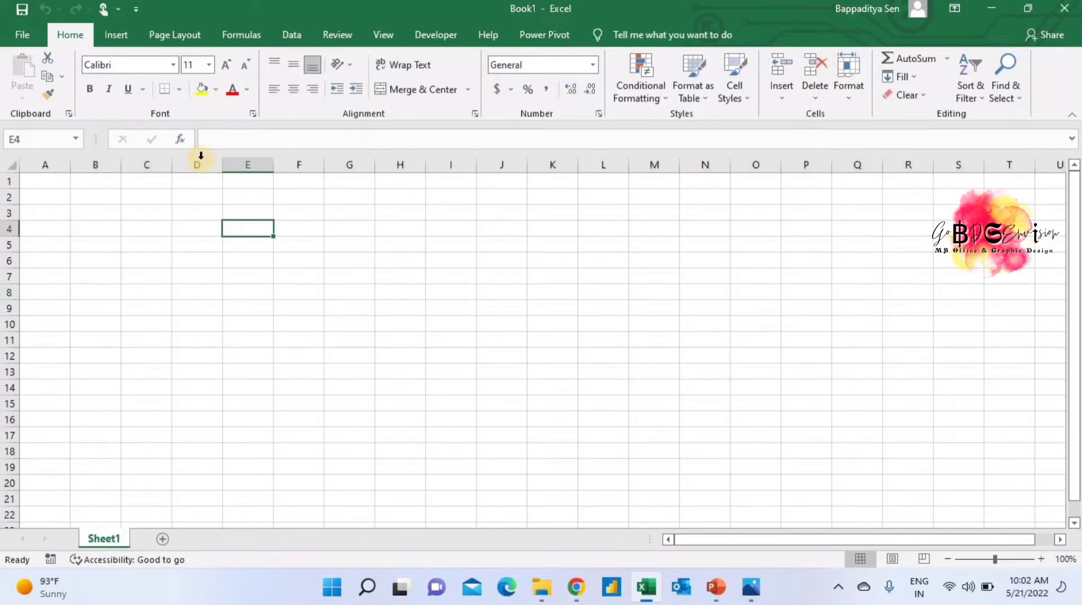
pyautogui.click(118, 35)
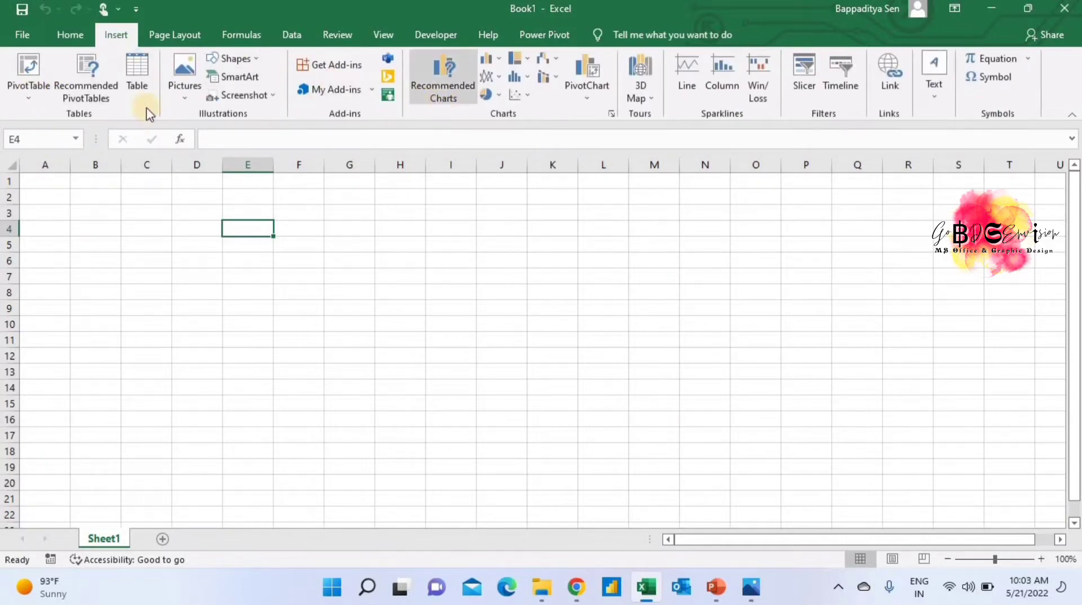
pyautogui.click(70, 35)
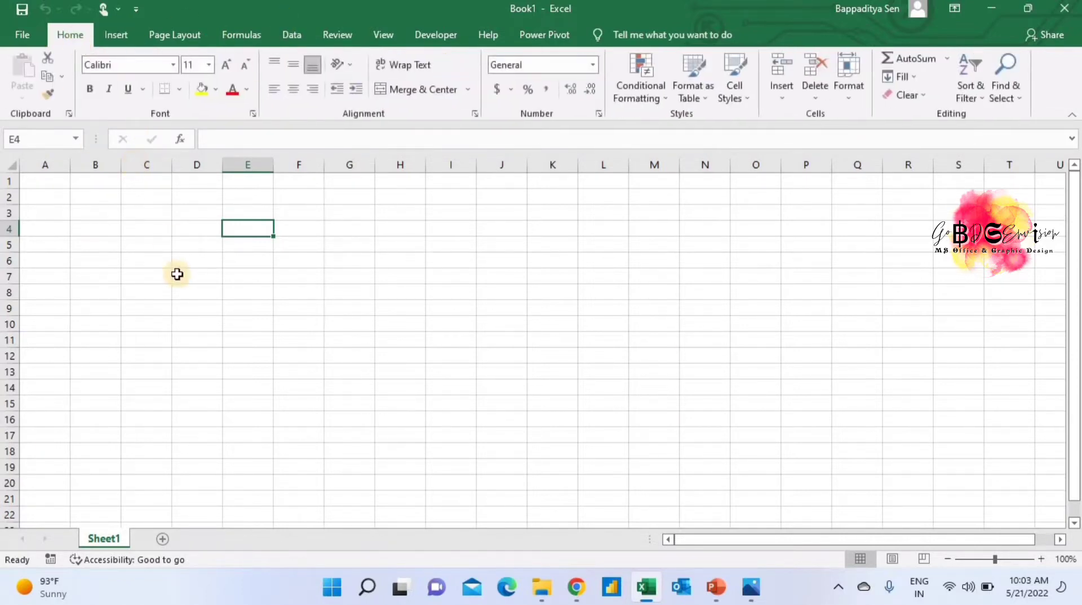
# - Enter the text "The Beginner's Guide" in cell A1
pyautogui.click(49, 194)
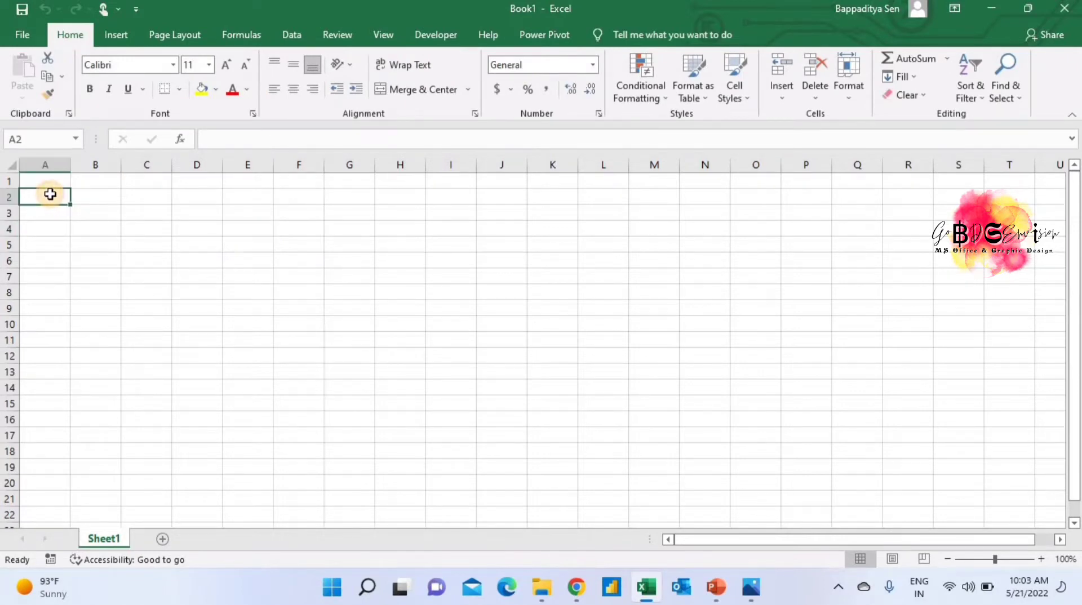
pyautogui.click(52, 180)
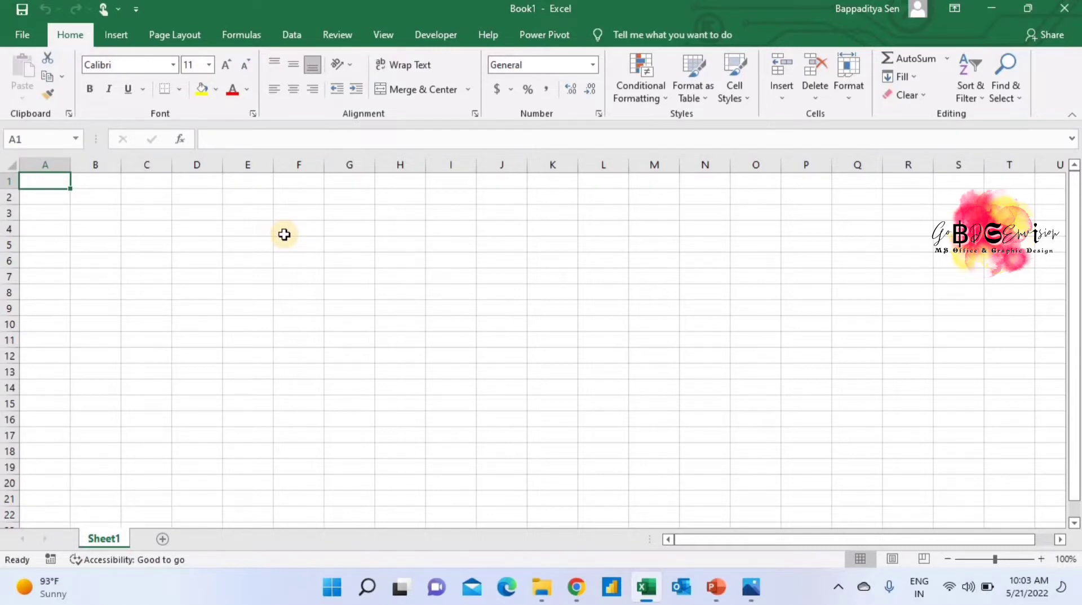
pyautogui.write("The Beginner's Guide")
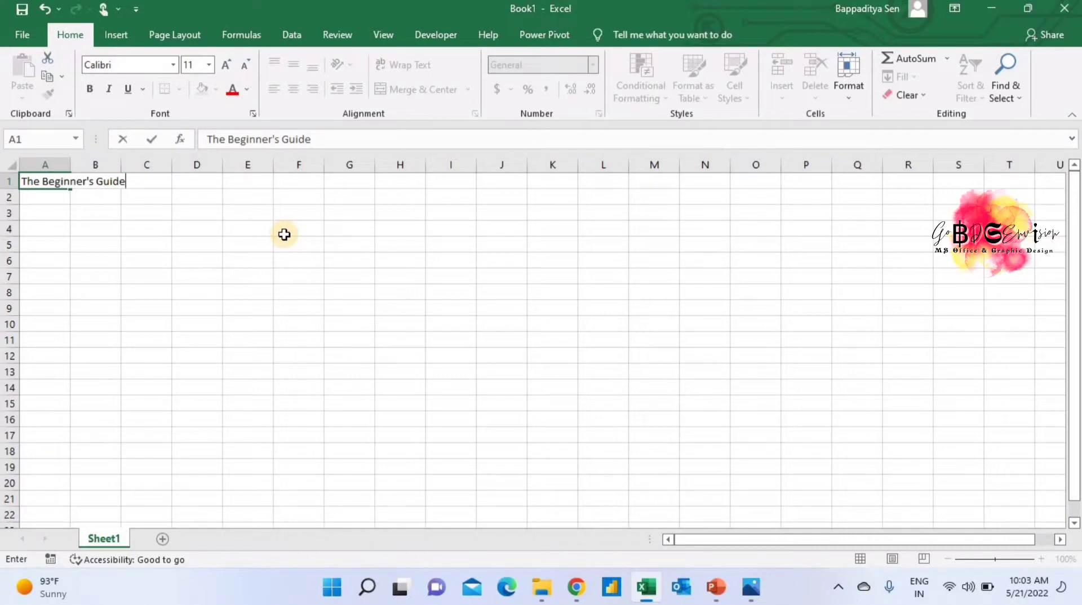
pyautogui.press('Return')
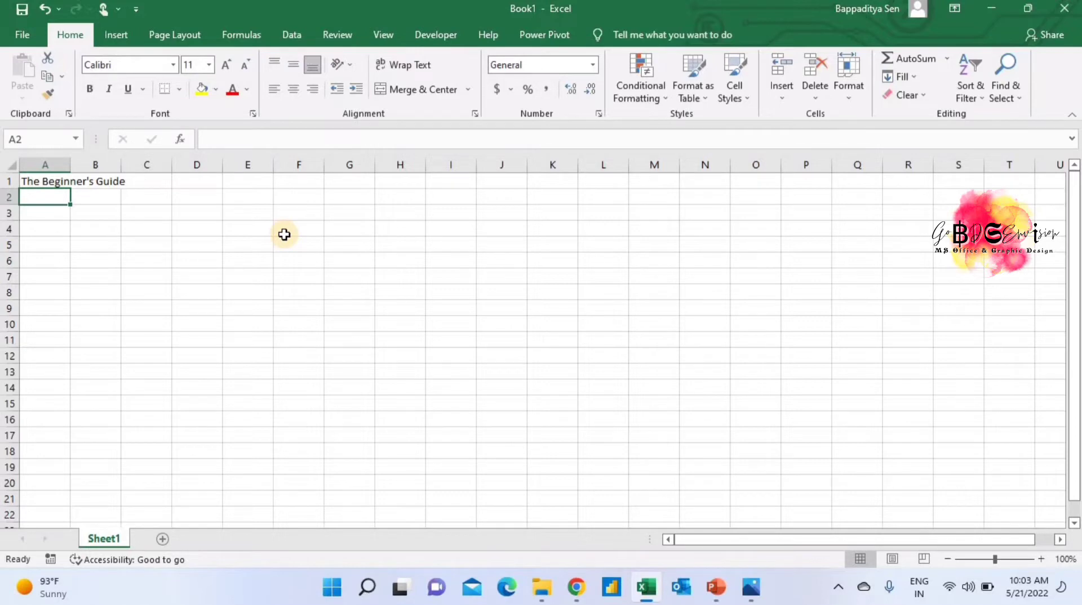
# - Move the selection back and forth between cells A1, B1 and C1 to examine which cell holds the title text
pyautogui.press('Right')
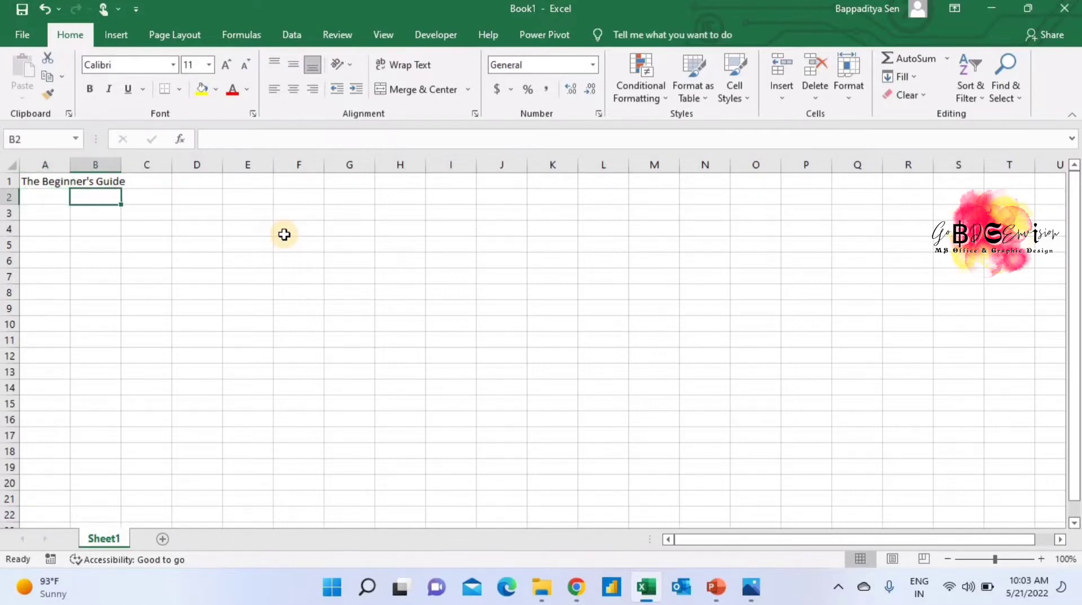
pyautogui.press('Up')
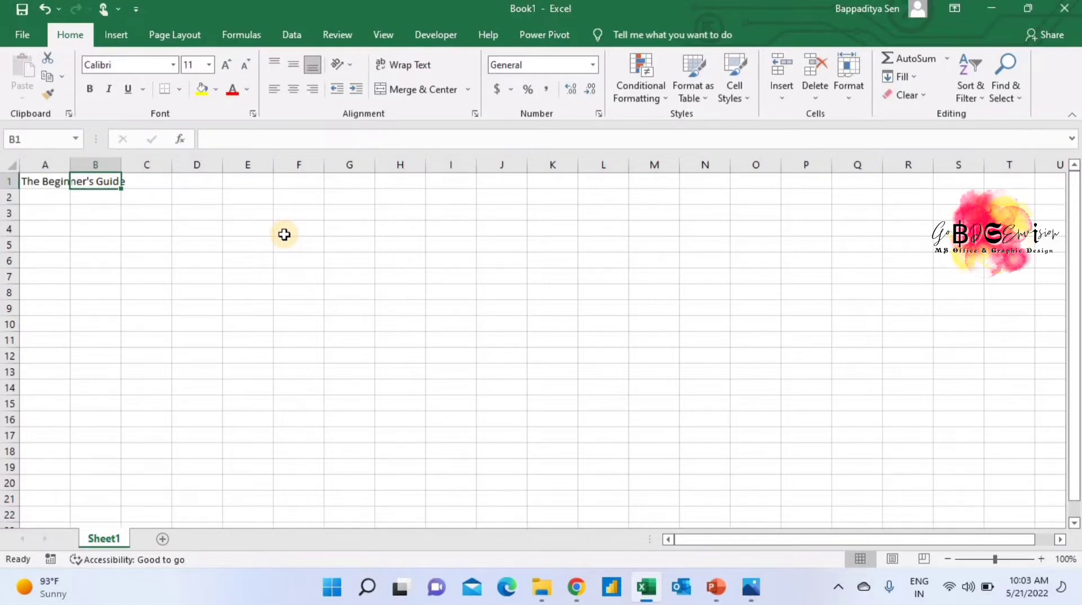
pyautogui.press('Left')
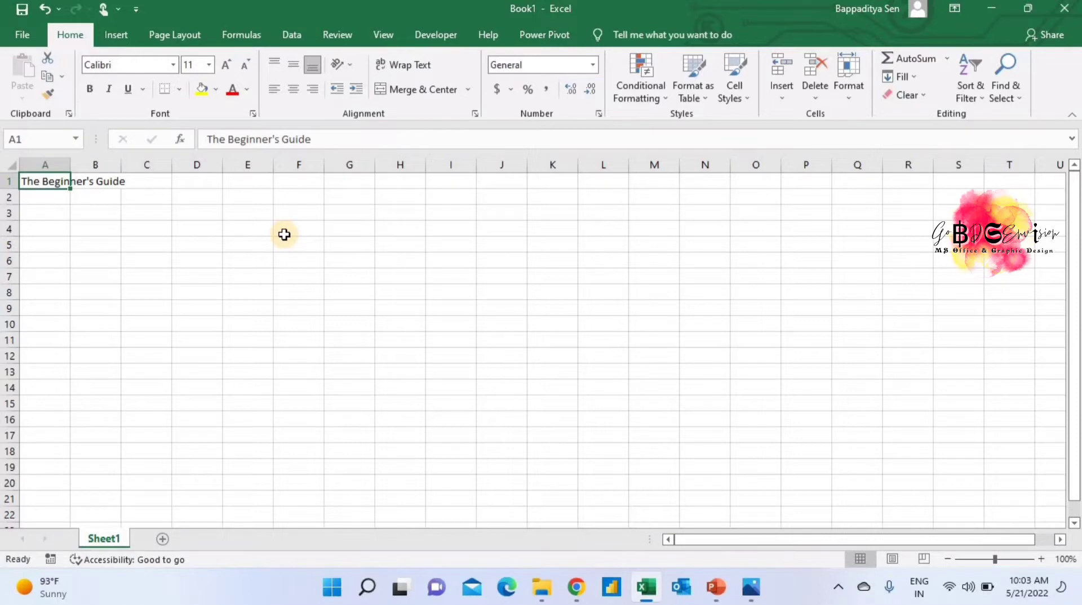
pyautogui.press('Right')
pyautogui.press('Right')
pyautogui.press('Left')
pyautogui.press('Left')
pyautogui.press('Right')
pyautogui.press('Left')
pyautogui.press('Right')
pyautogui.press('Right')
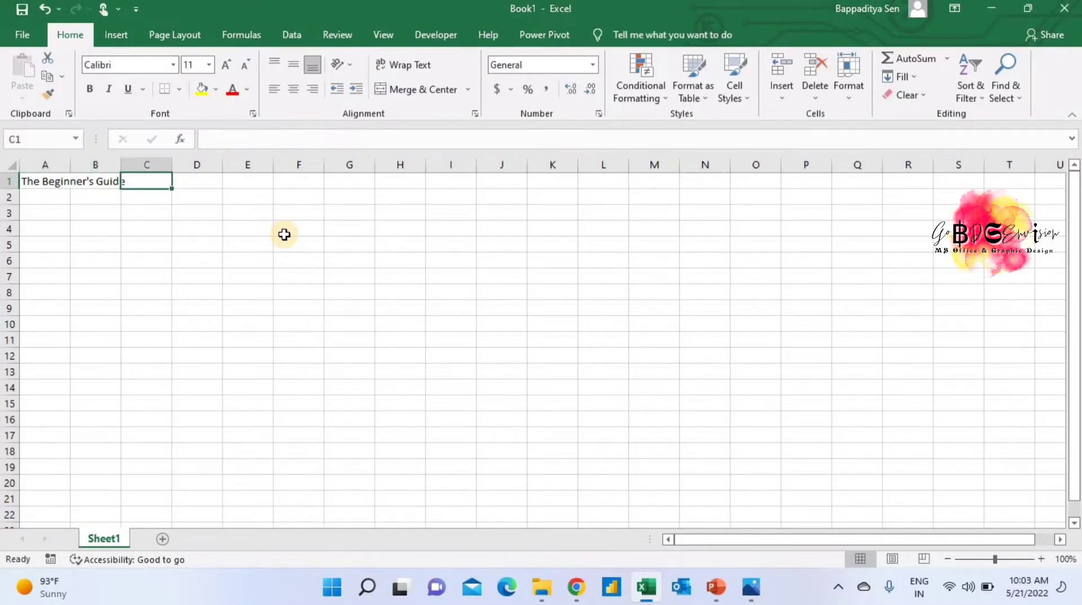
# - Enter the sample text "adsgf" in cell B1, next to the title
pyautogui.press('Left')
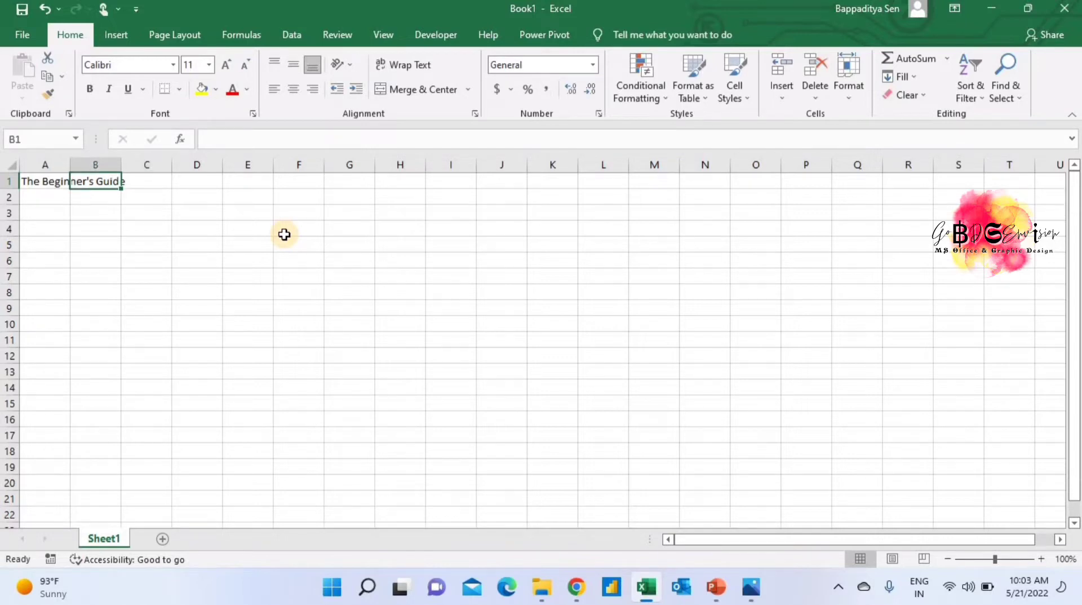
pyautogui.write('adsgf')
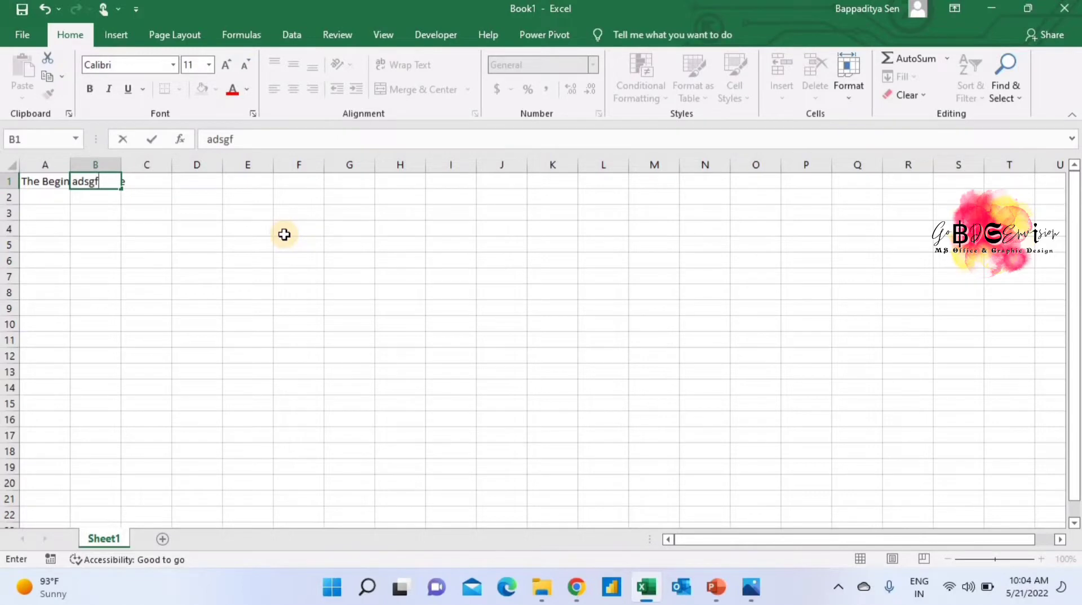
pyautogui.press('Return')
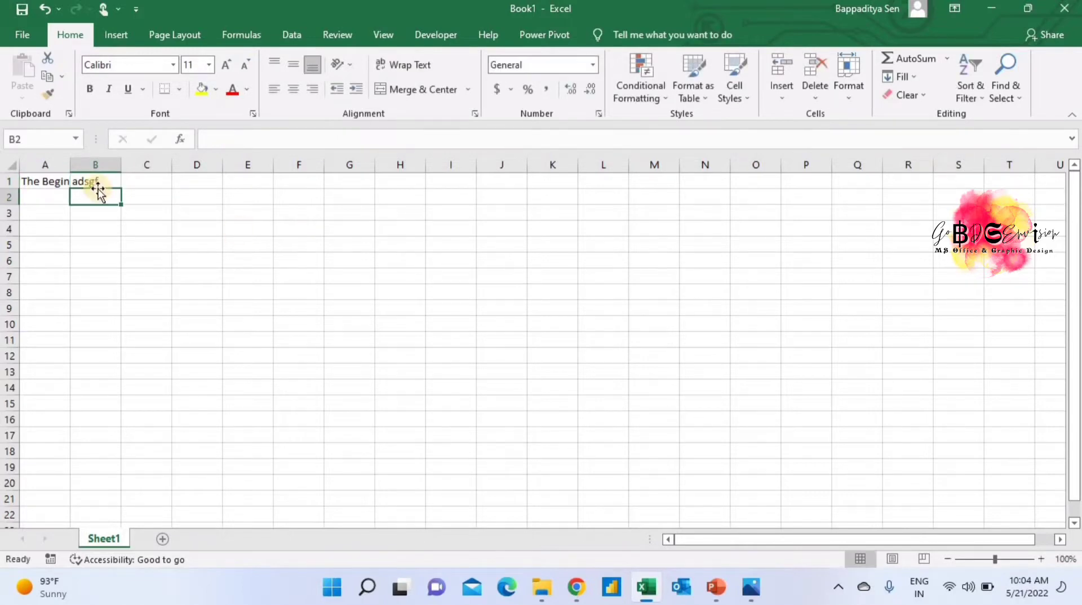
# - Try widening column A manually and autofitting it to the title in A1, undoing each width change
pyautogui.click(41, 181)
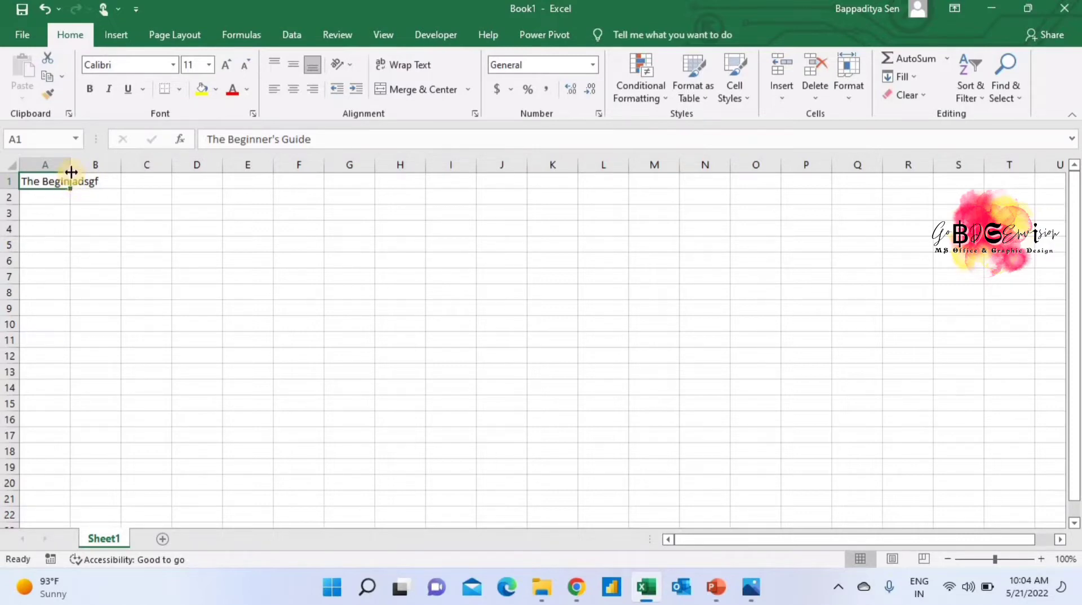
pyautogui.moveTo(69, 168); pyautogui.dragTo(137, 169)
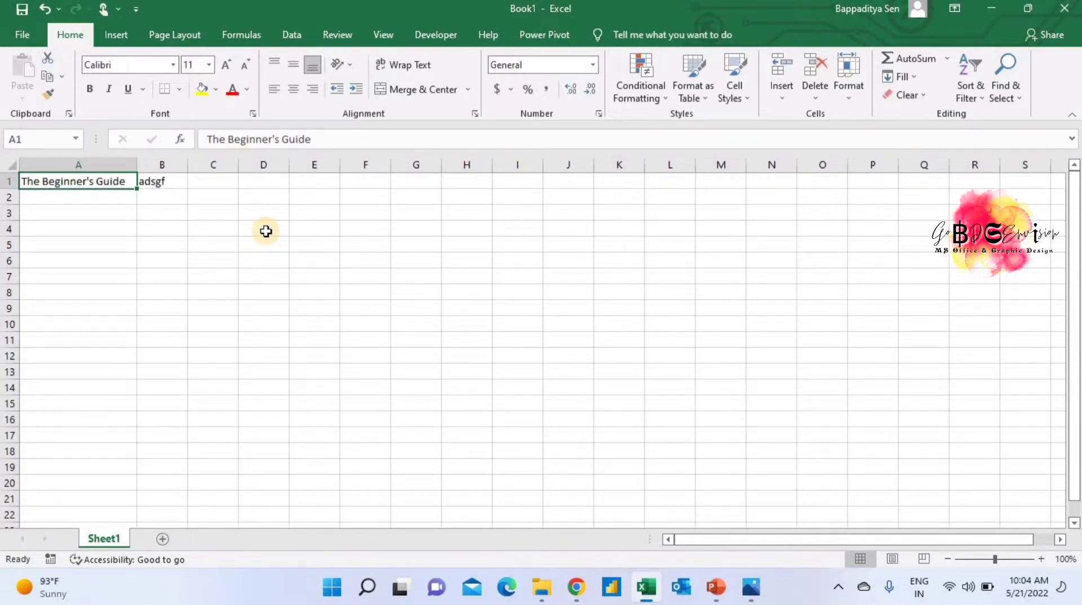
pyautogui.hotkey('ctrl', 'z')
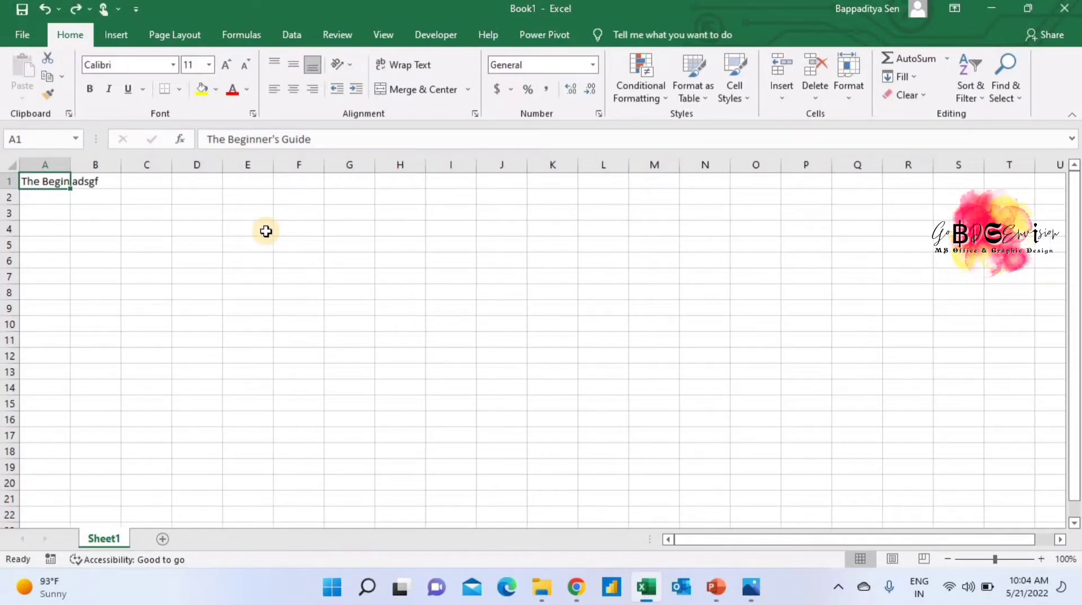
pyautogui.doubleClick(71, 166)
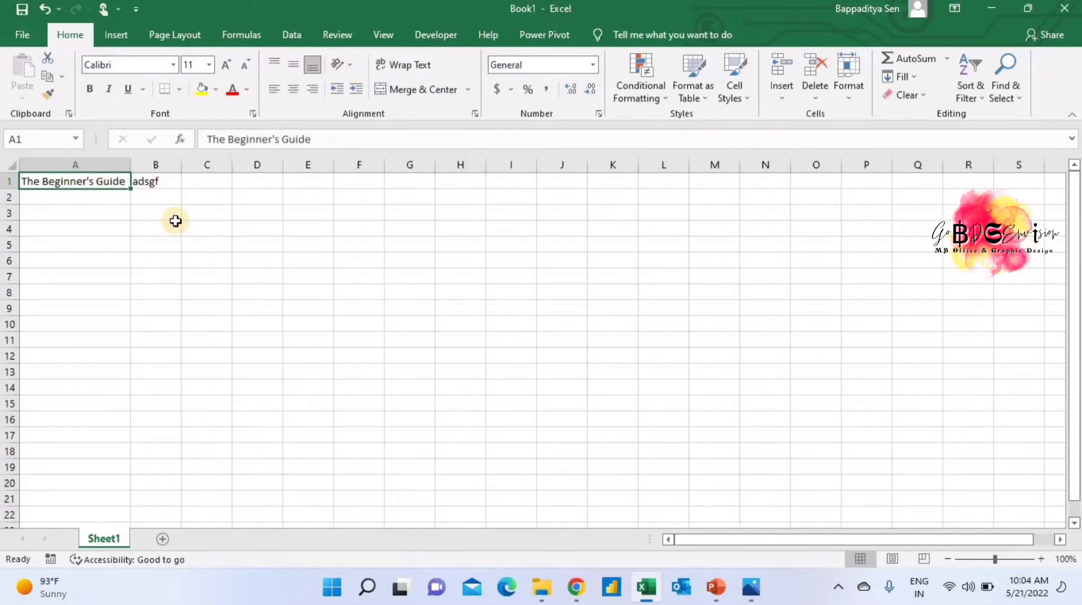
pyautogui.hotkey('ctrl', 'z')
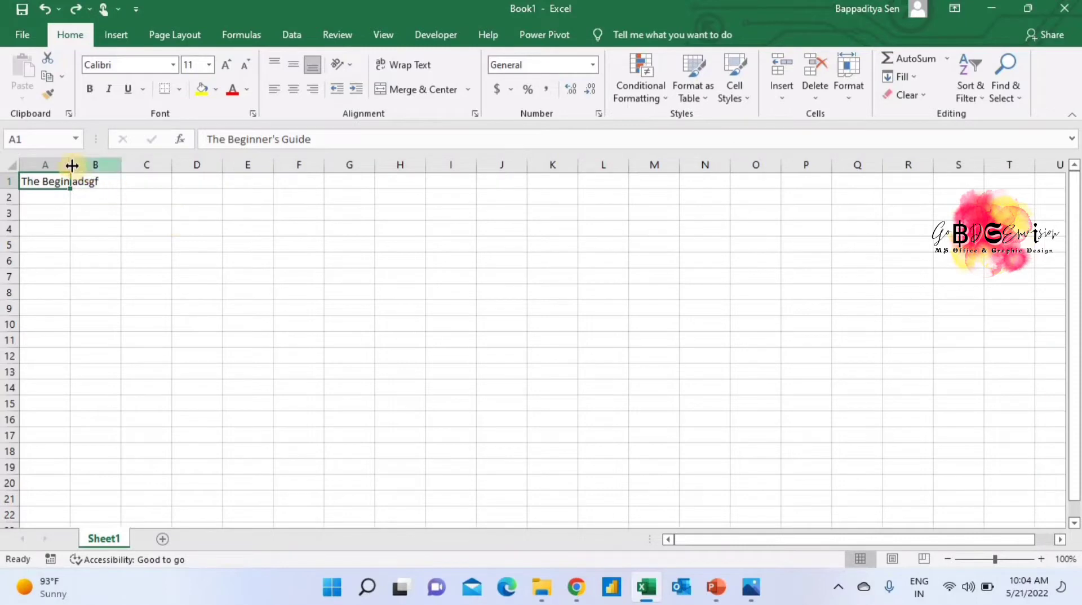
# - Try stretching column A well beyond the length of its title, and undo the resize
pyautogui.moveTo(72, 165); pyautogui.dragTo(172, 167)
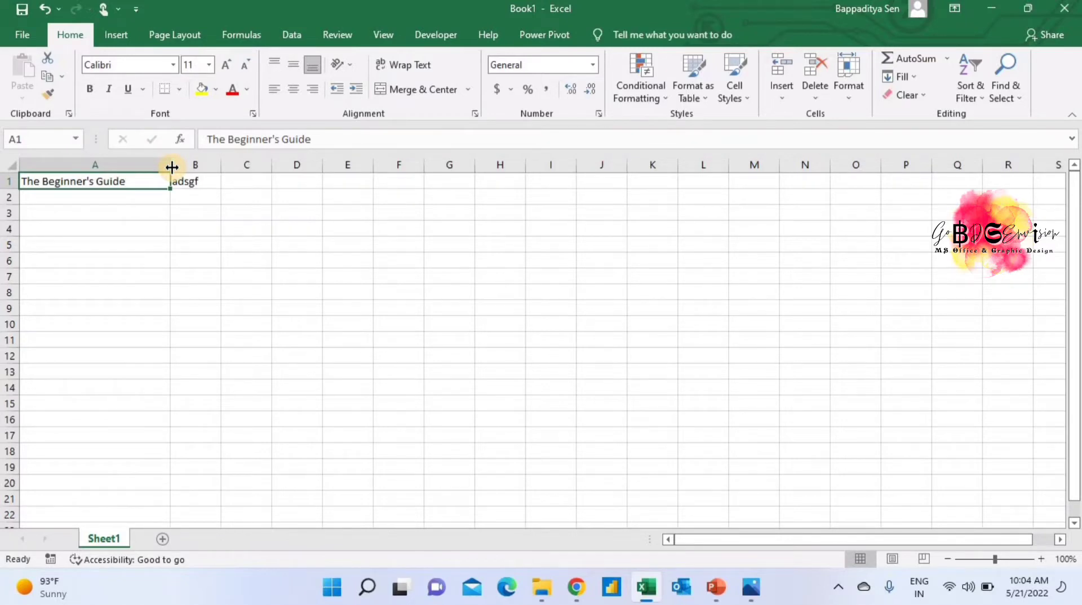
pyautogui.hotkey('ctrl', 'z')
pyautogui.hotkey('ctrl', 'z')
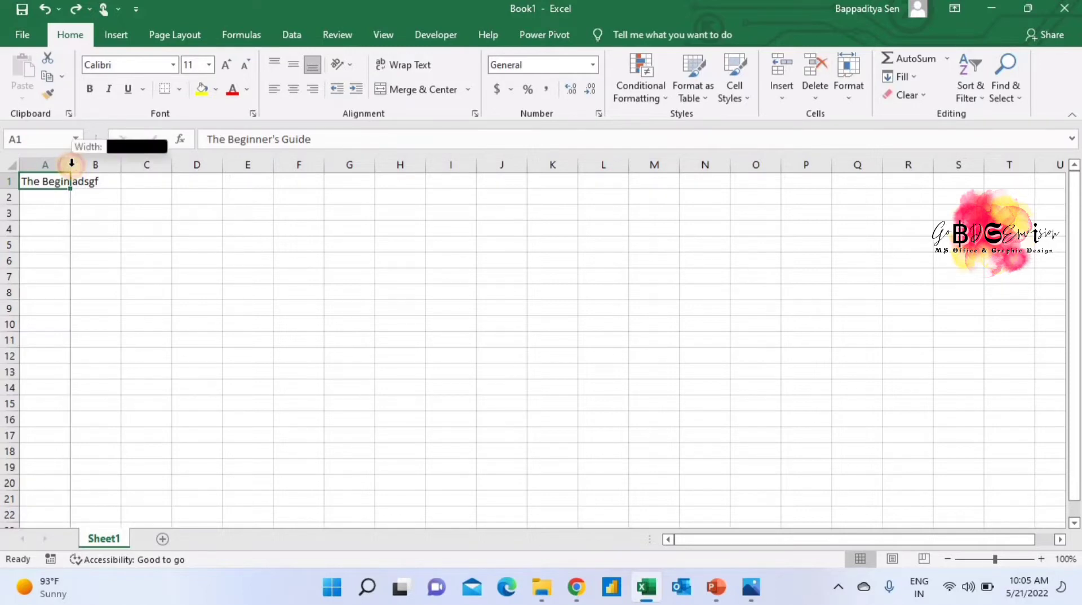
# - Autofit column A to its contents and delete the sample text from cell B1
pyautogui.doubleClick(71, 165)
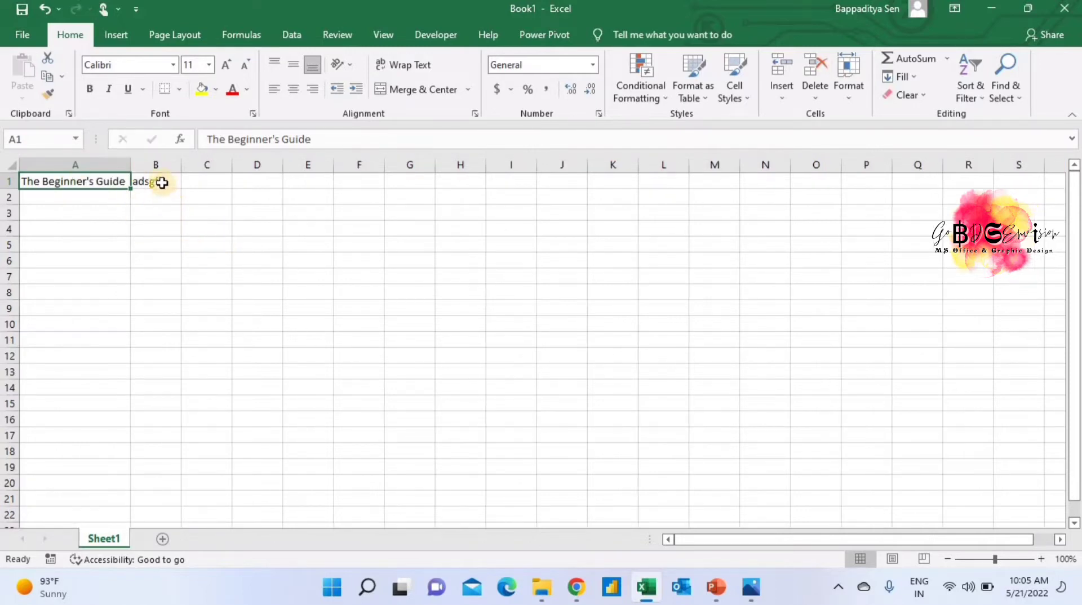
pyautogui.click(162, 181)
pyautogui.press('Delete')
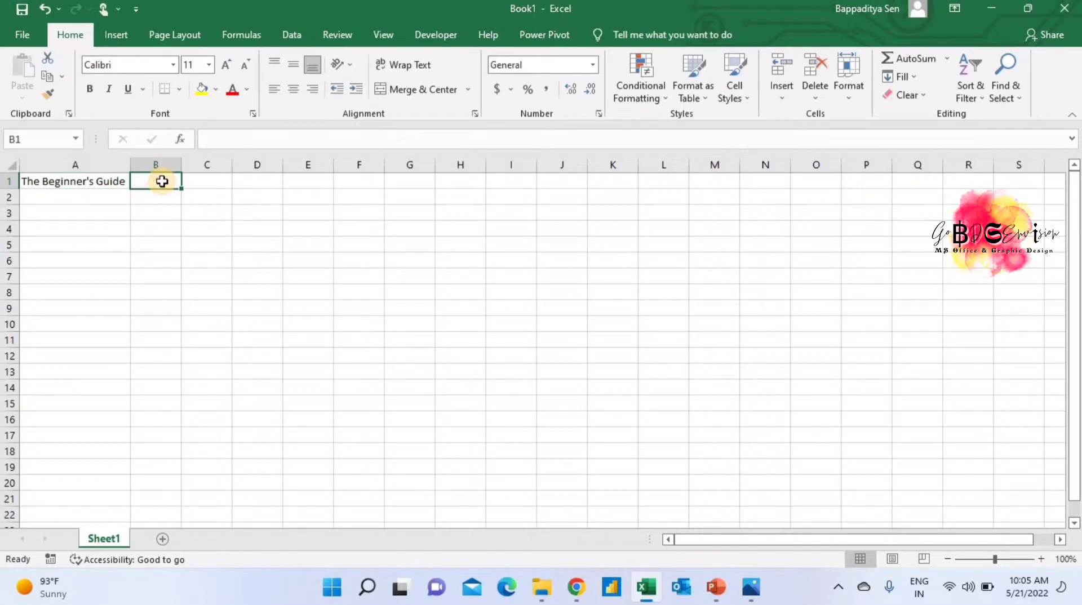
# - Enter the column headings "Sr. No", "Items", "Qnty" and "Amt" in cells A3 to D3
pyautogui.click(61, 212)
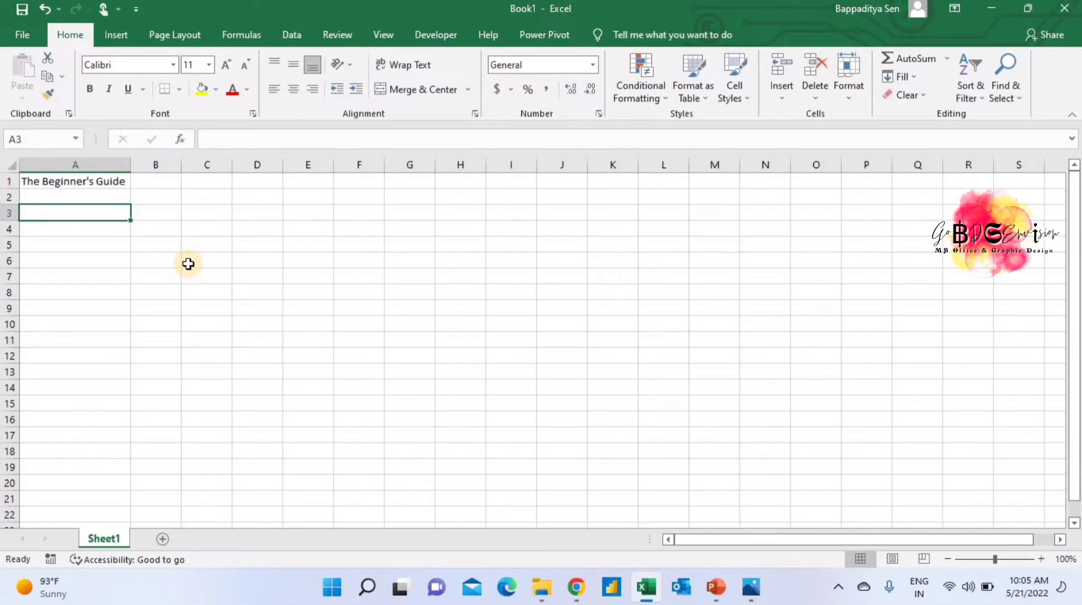
pyautogui.write('Sr')
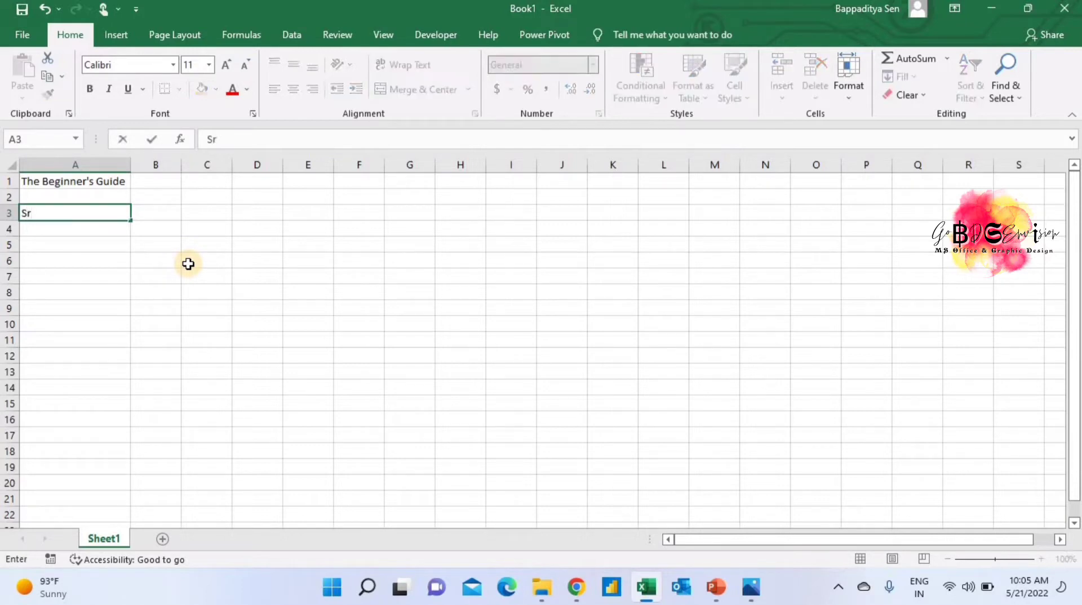
pyautogui.write('. No')
pyautogui.press('Tab')
pyautogui.write('I')
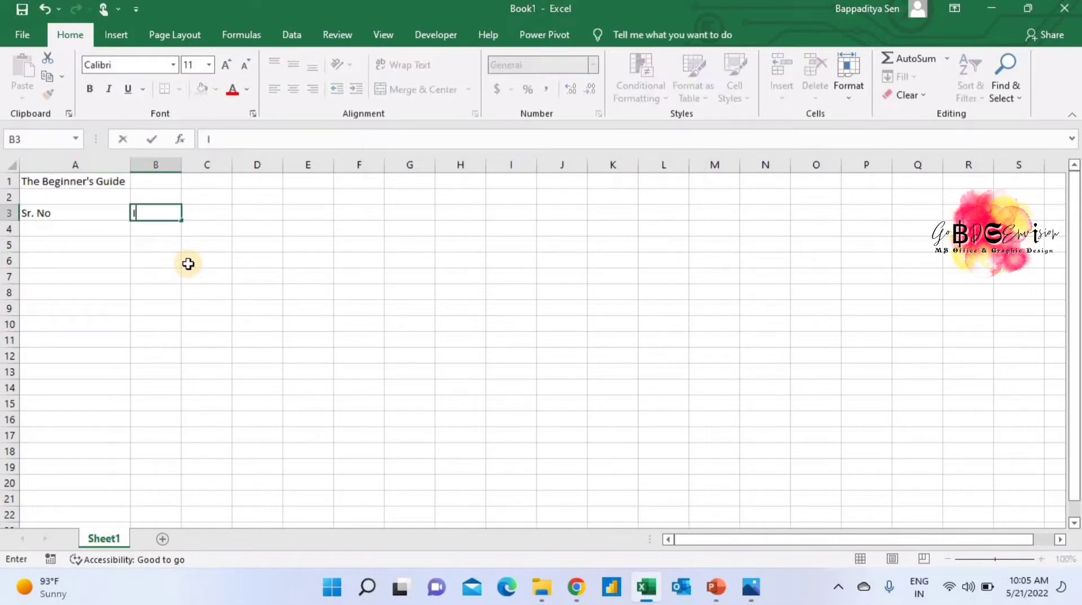
pyautogui.write('tems')
pyautogui.press('Tab')
pyautogui.write('Q')
pyautogui.write('ty')
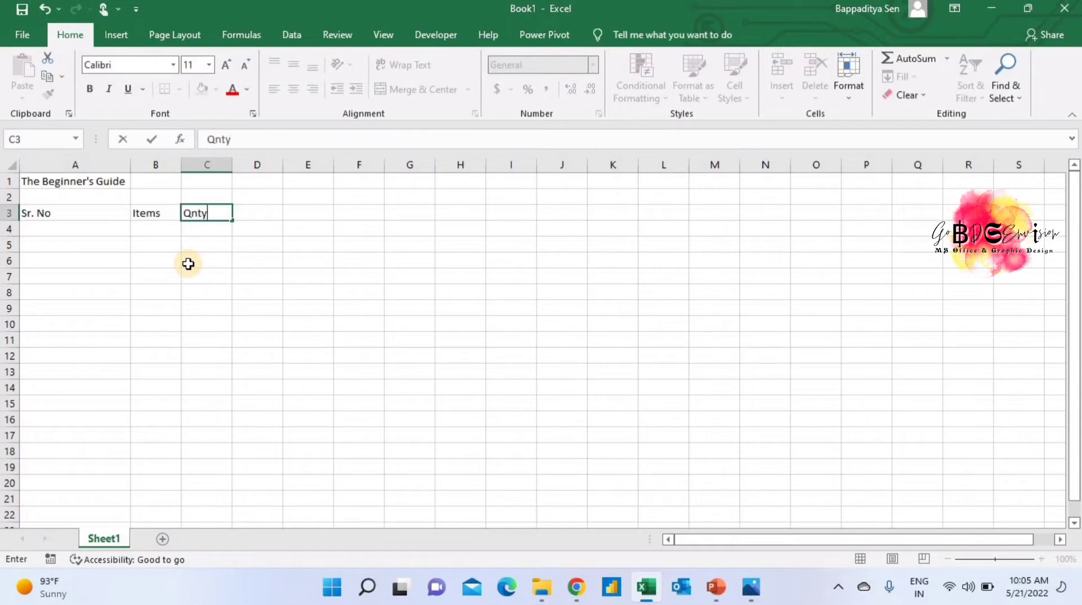
pyautogui.press('Tab')
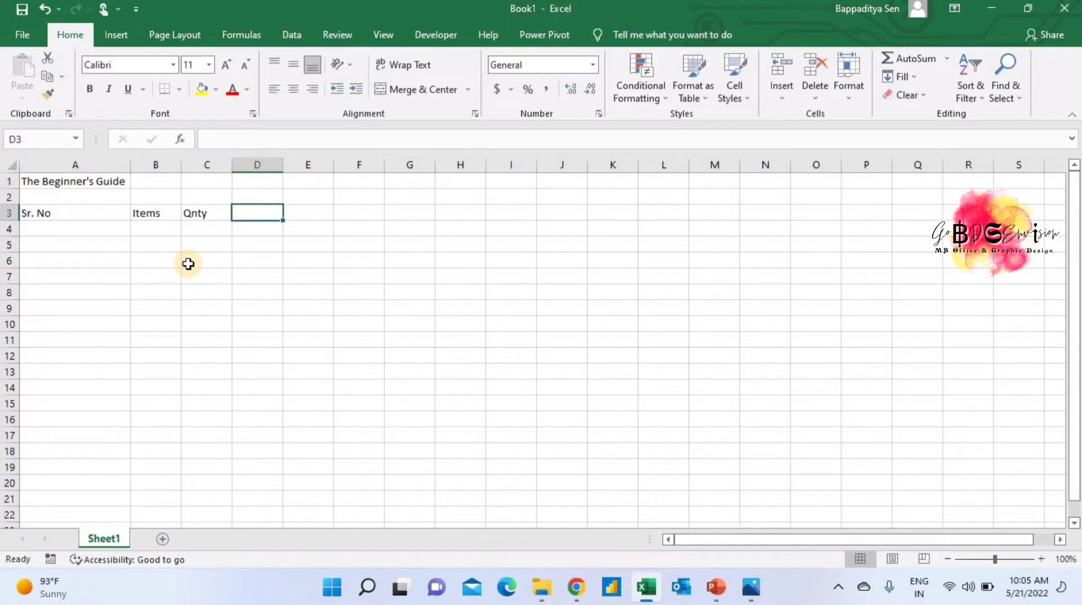
pyautogui.write('Amt')
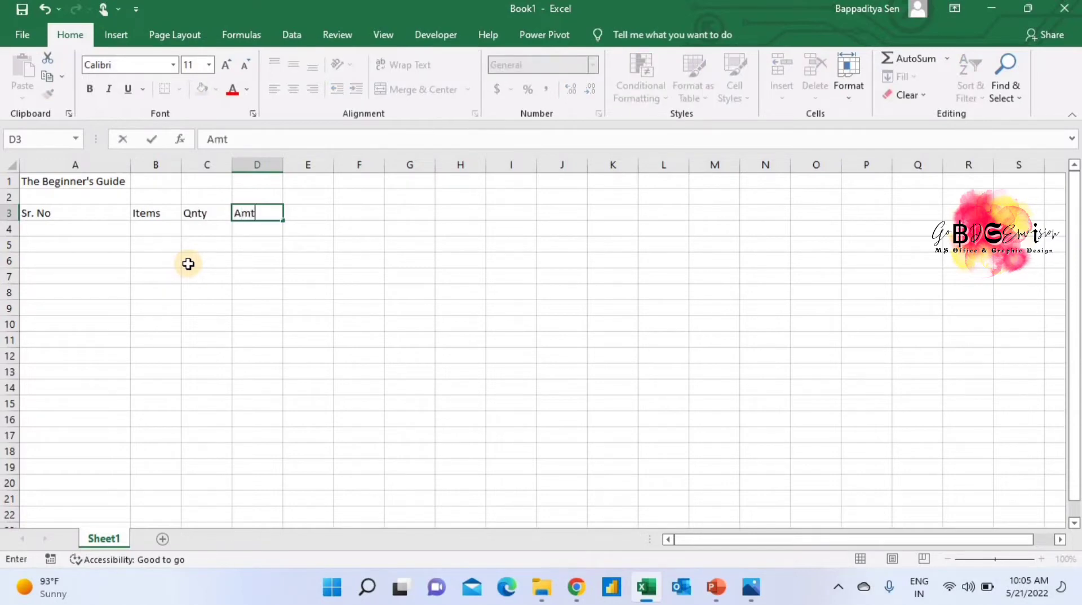
pyautogui.press('Tab')
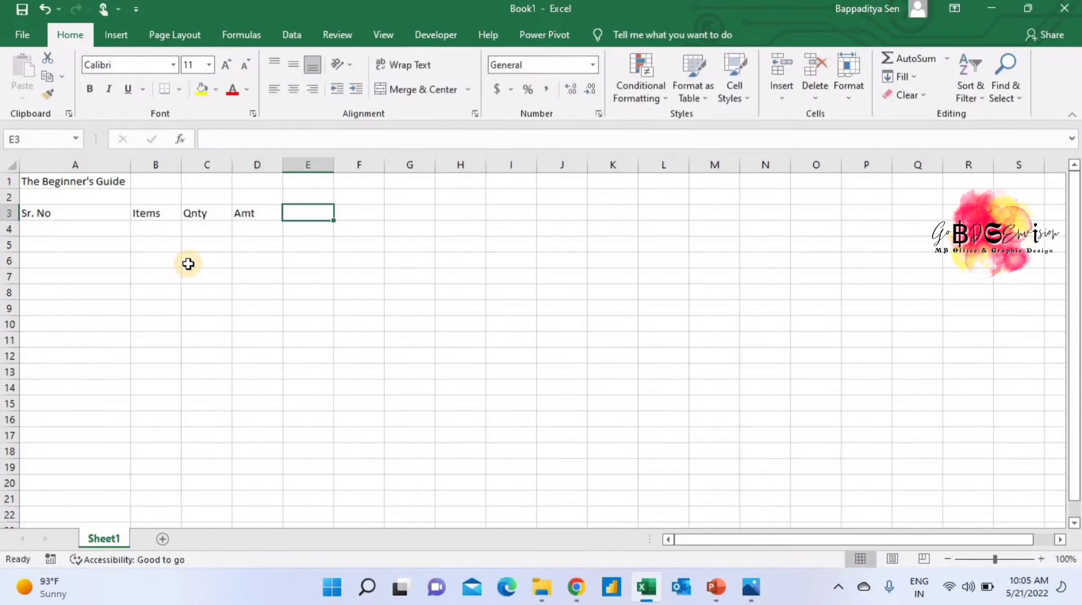
# - Enter 1, 2 and 3 in cells A4 to A6 and fill the series down to 10 in cell A13
pyautogui.click(84, 212)
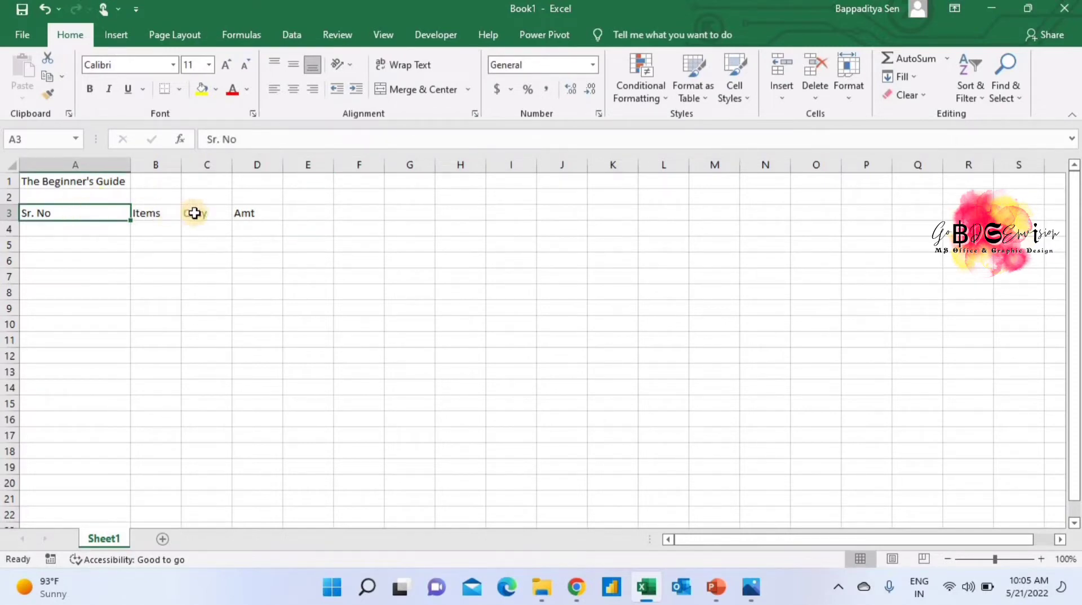
pyautogui.click(93, 232)
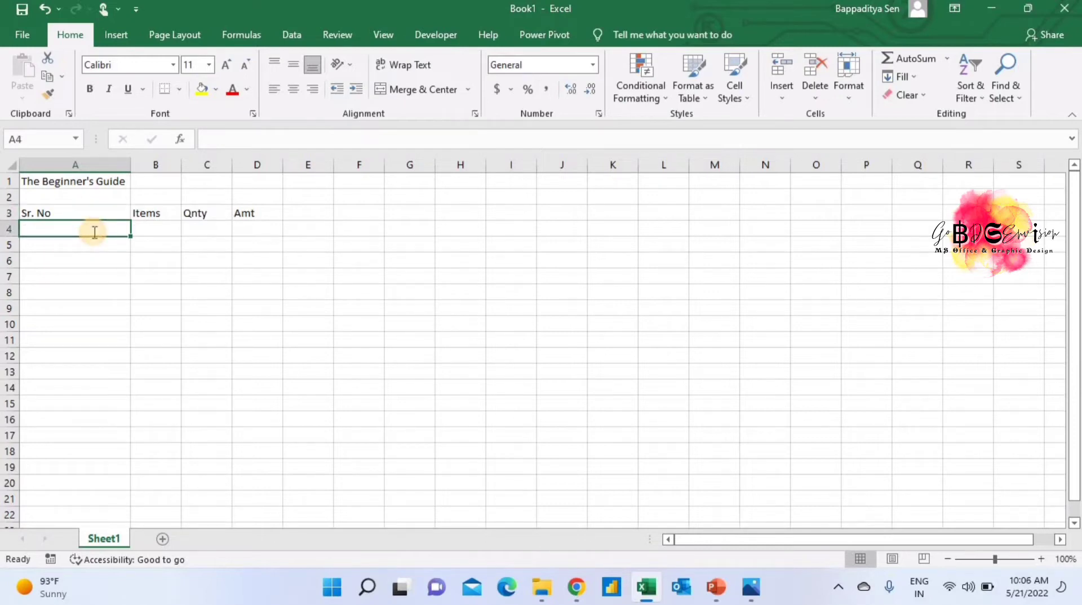
pyautogui.write('1')
pyautogui.press('Return')
pyautogui.write('2')
pyautogui.press('Return')
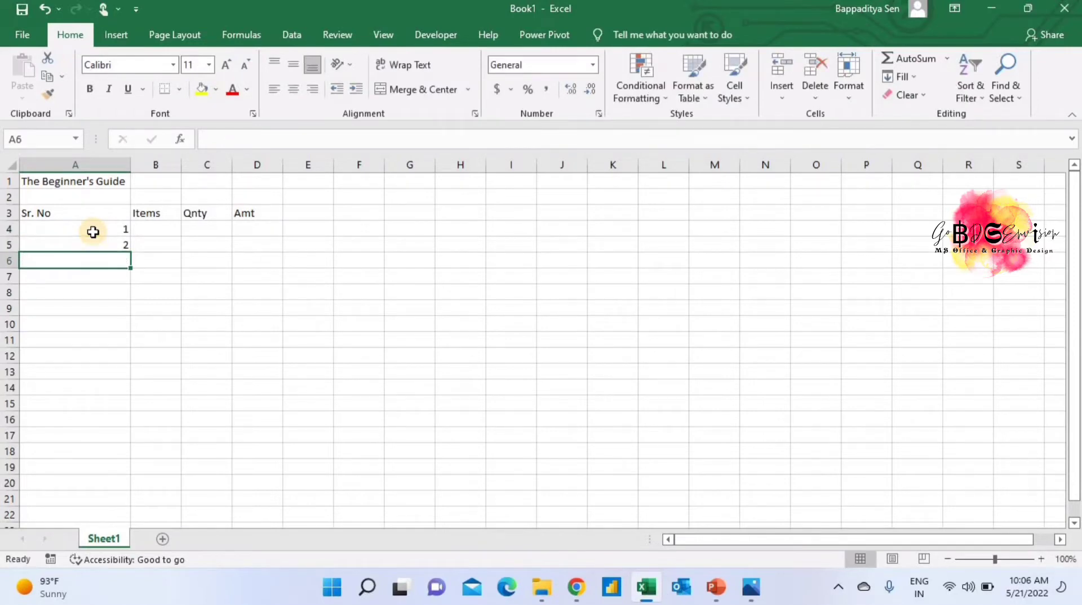
pyautogui.write('3')
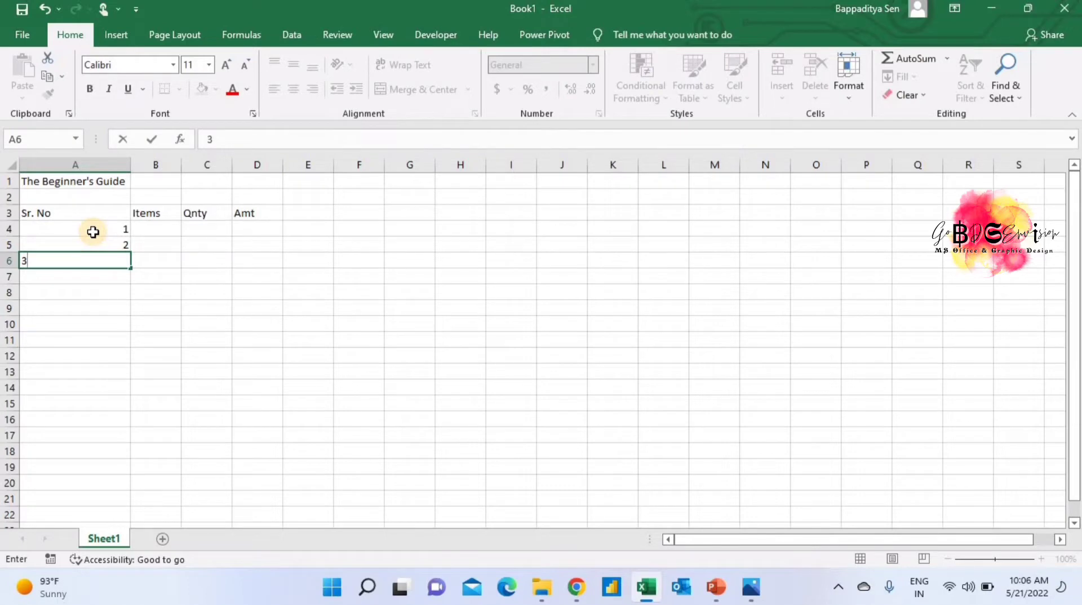
pyautogui.press('Return')
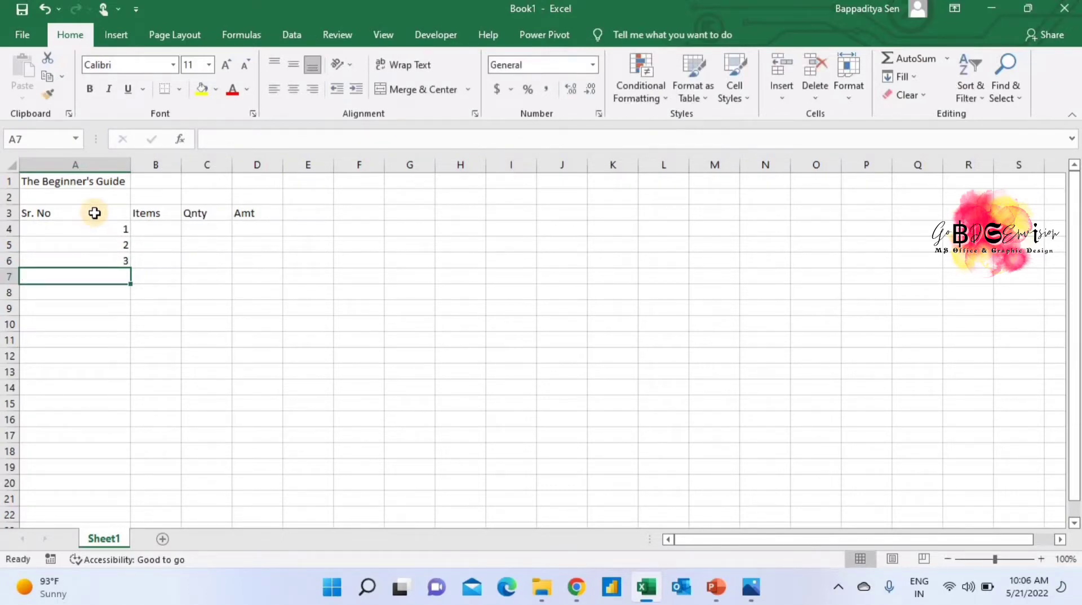
pyautogui.moveTo(87, 229); pyautogui.dragTo(107, 260)
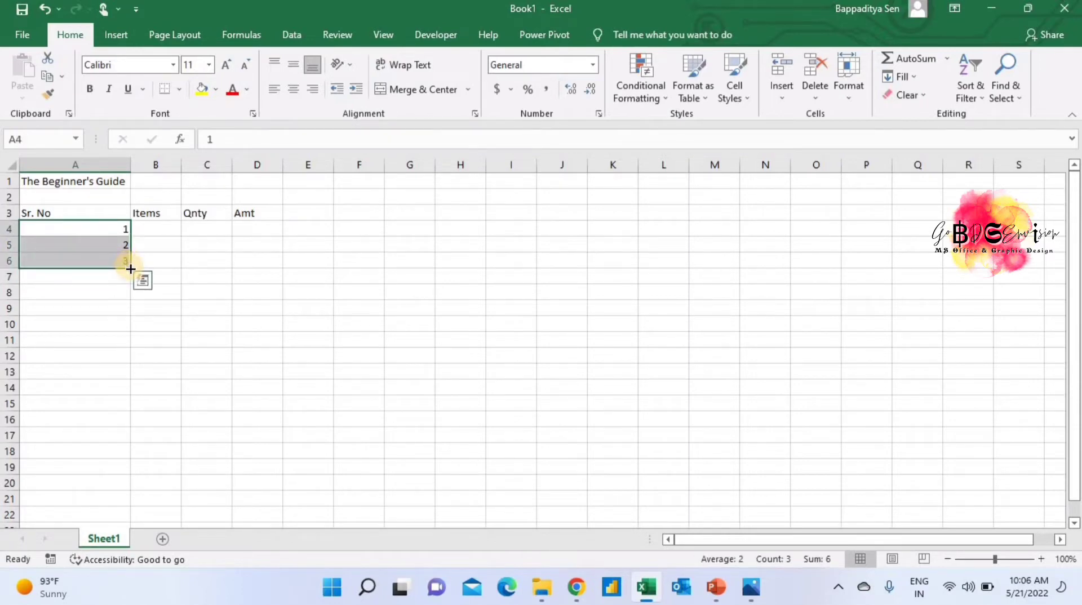
pyautogui.moveTo(130, 271); pyautogui.dragTo(130, 375)
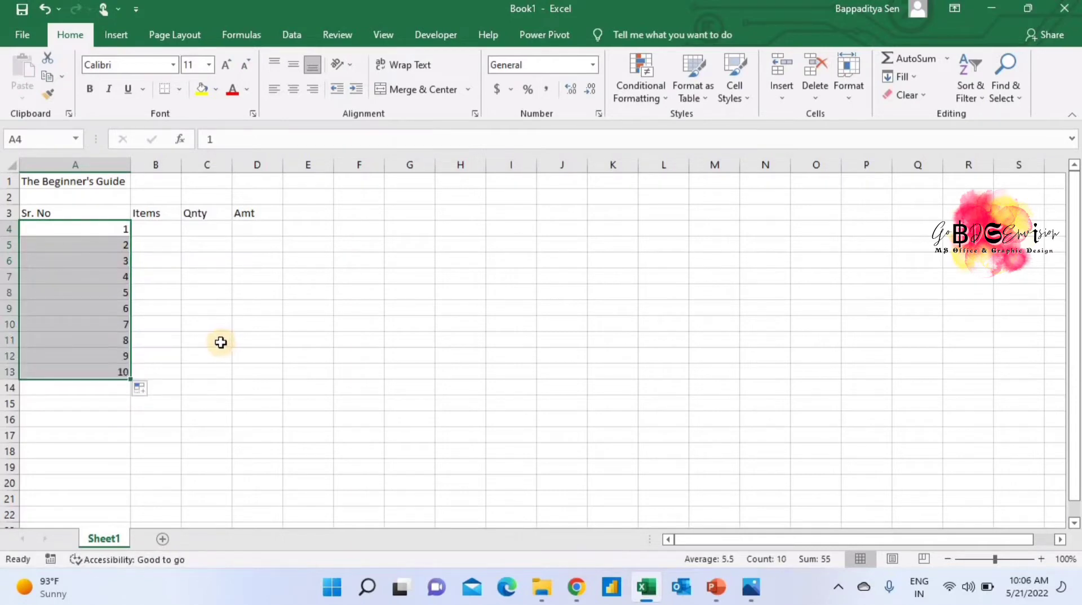
# - Enter the item names A, C, T, G and H in cells B4 to B8 of the Items column
pyautogui.click(159, 229)
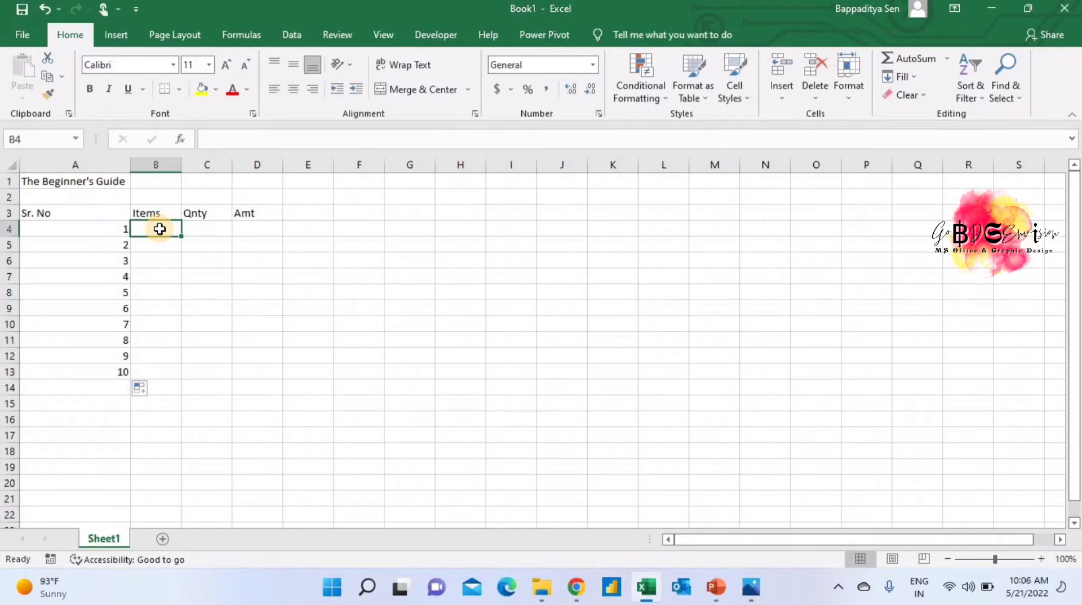
pyautogui.doubleClick(159, 228)
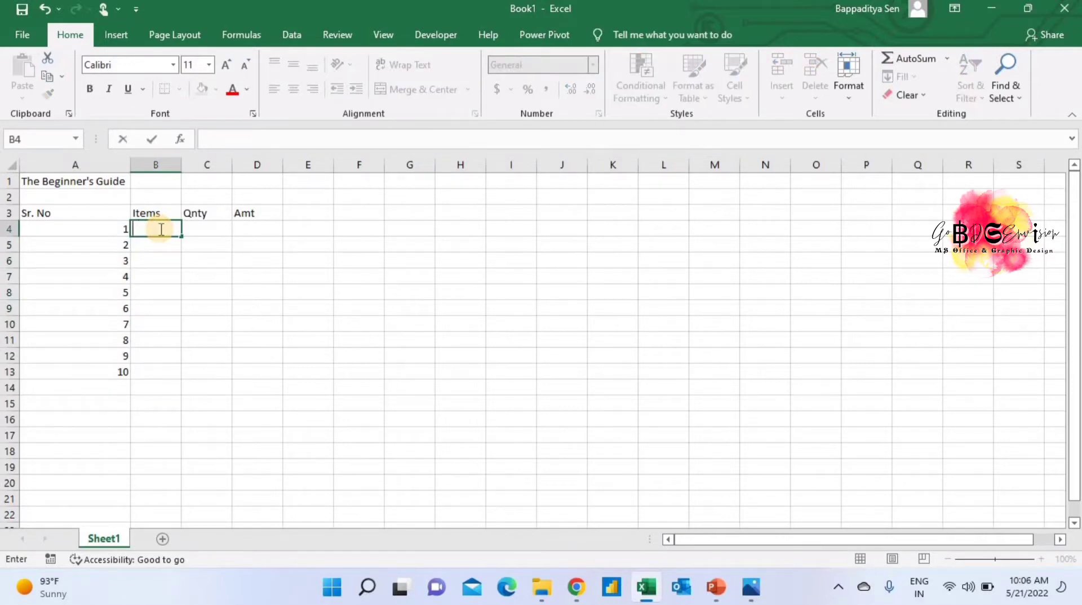
pyautogui.write('A')
pyautogui.press('Return')
pyautogui.write('C')
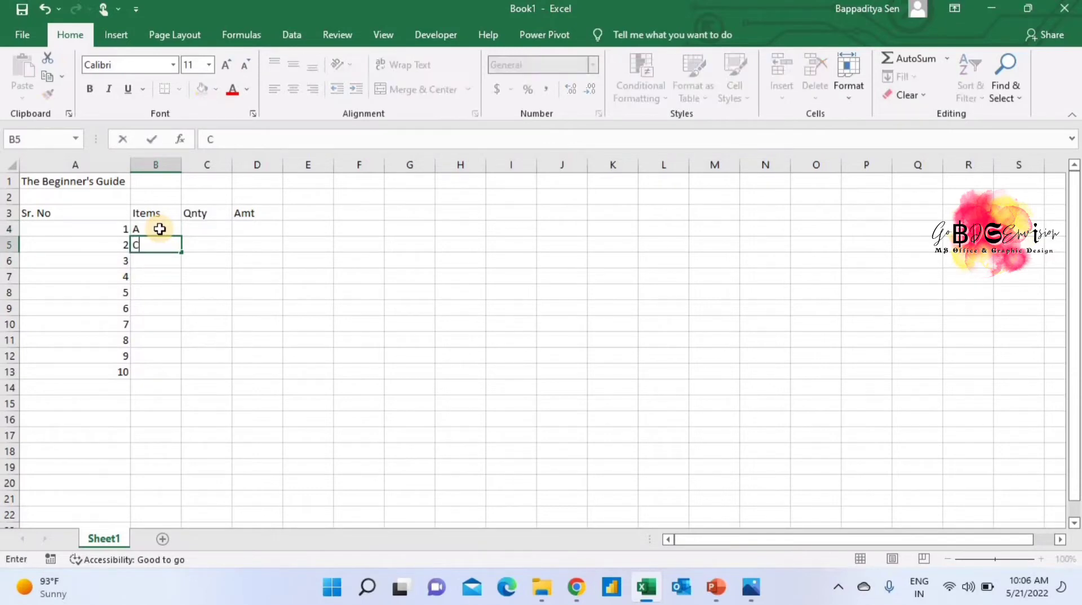
pyautogui.press('Return')
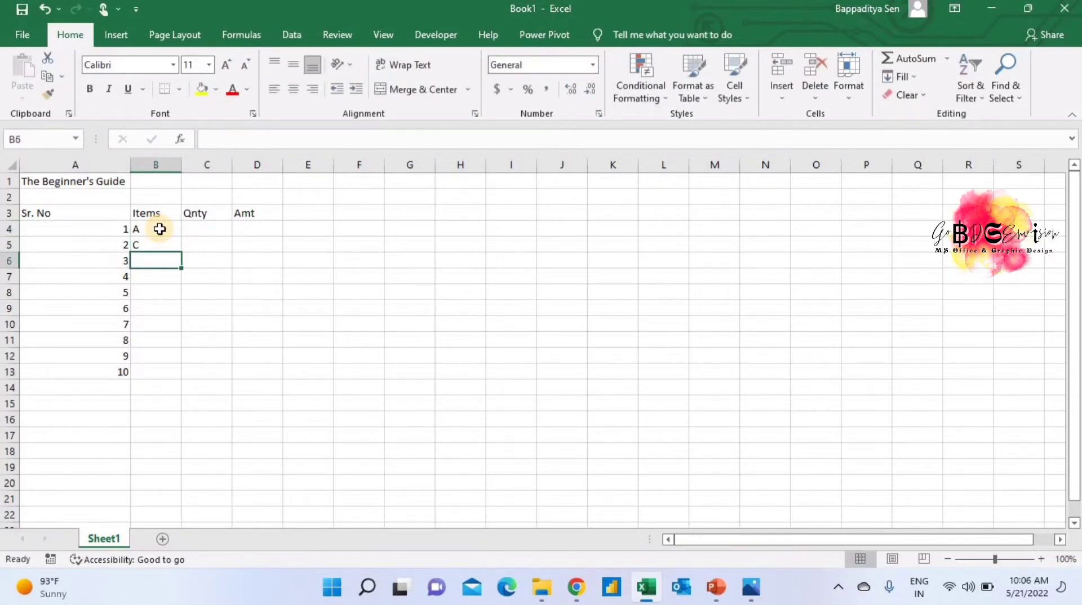
pyautogui.write('T')
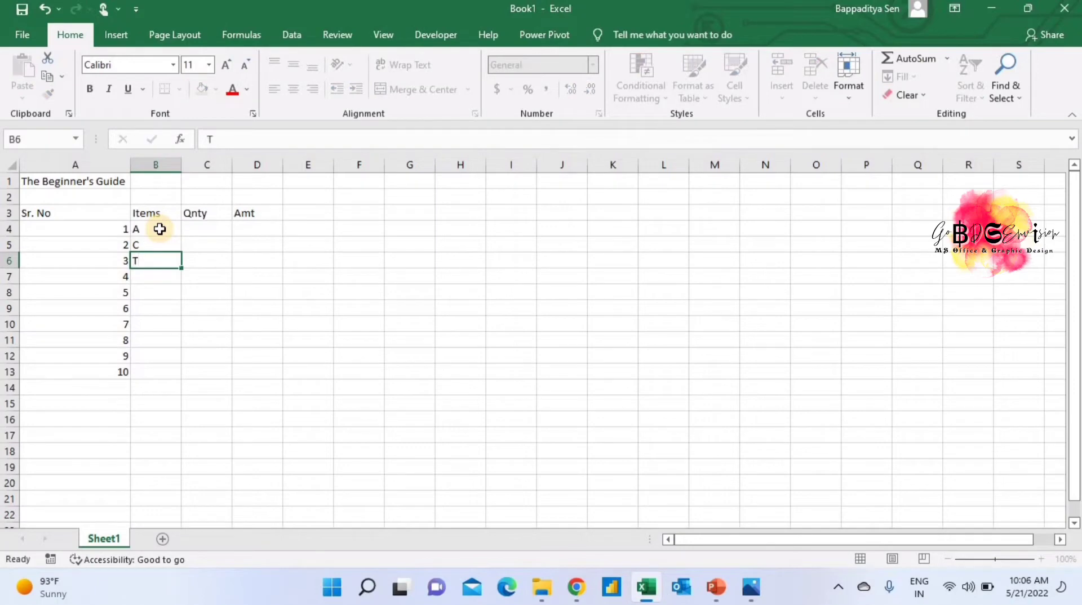
pyautogui.press('Return')
pyautogui.write('G')
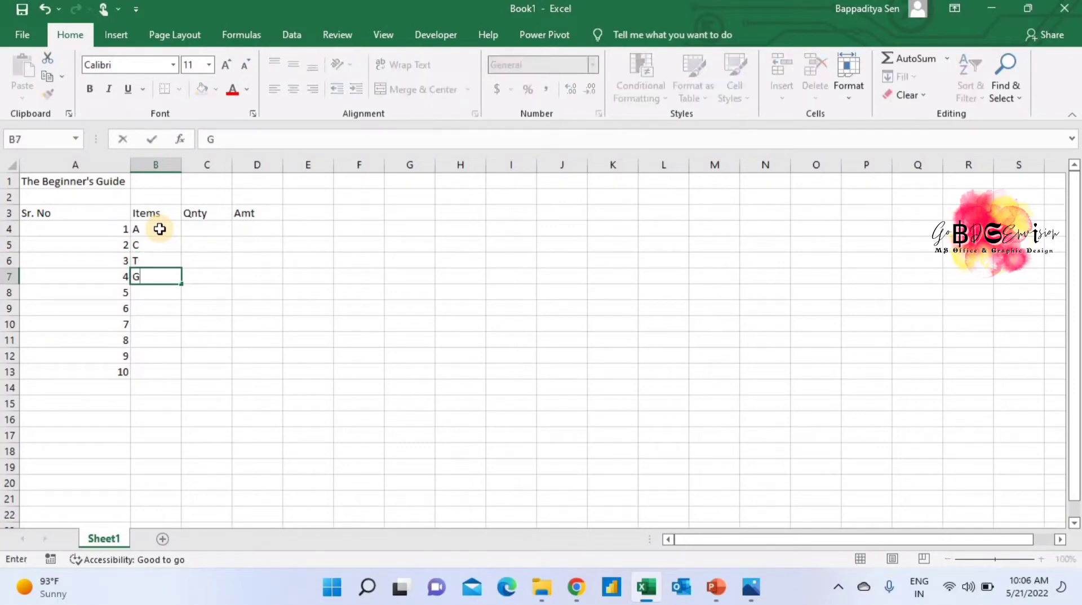
pyautogui.press('Return')
pyautogui.write('H')
pyautogui.press('Return')
# - Complete the Items column by entering V, B, N, M and T in cells B9 to B13
pyautogui.write('V')
pyautogui.press('Return')
pyautogui.write('B')
pyautogui.press('Return')
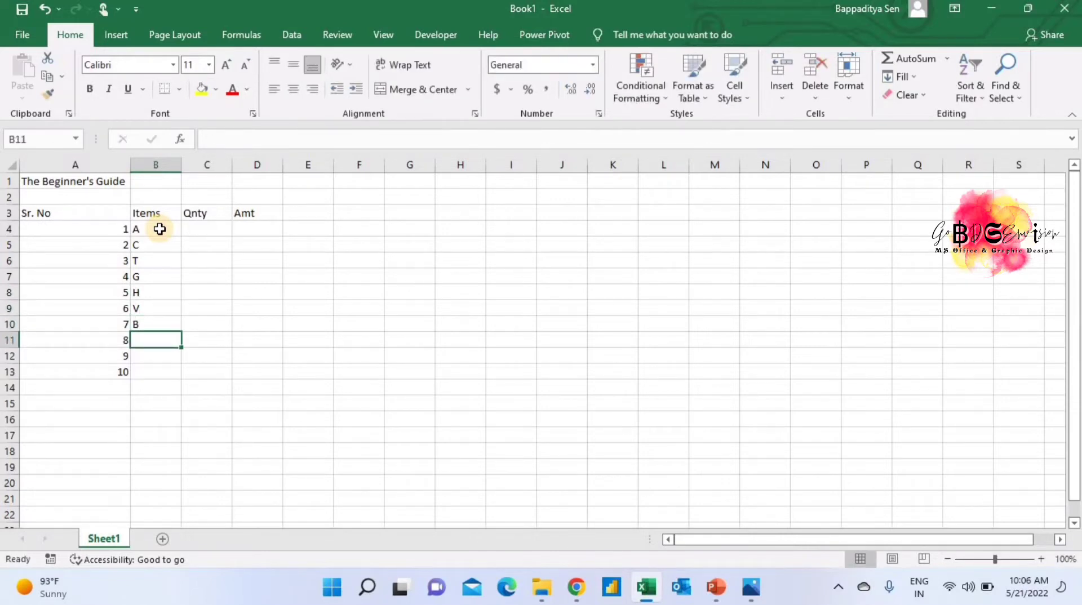
pyautogui.write('N')
pyautogui.press('Return')
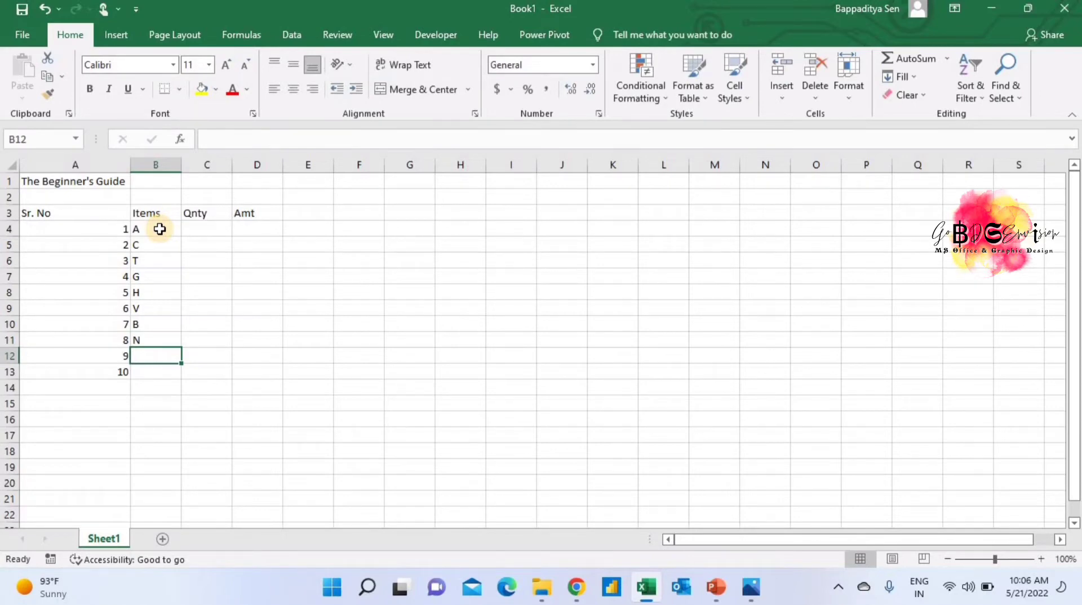
pyautogui.write('M')
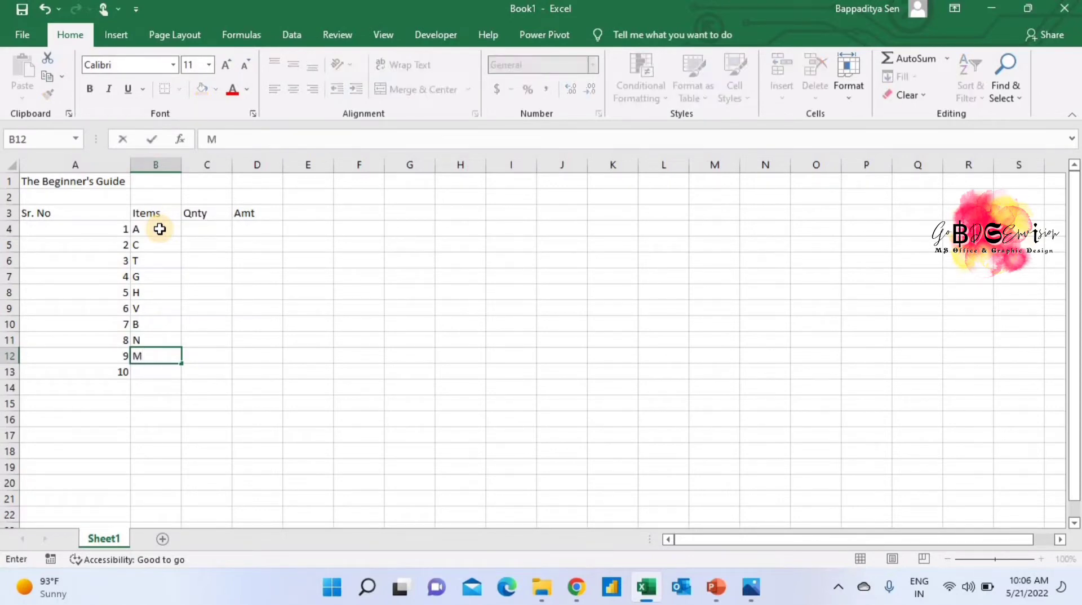
pyautogui.press('Return')
pyautogui.write('T')
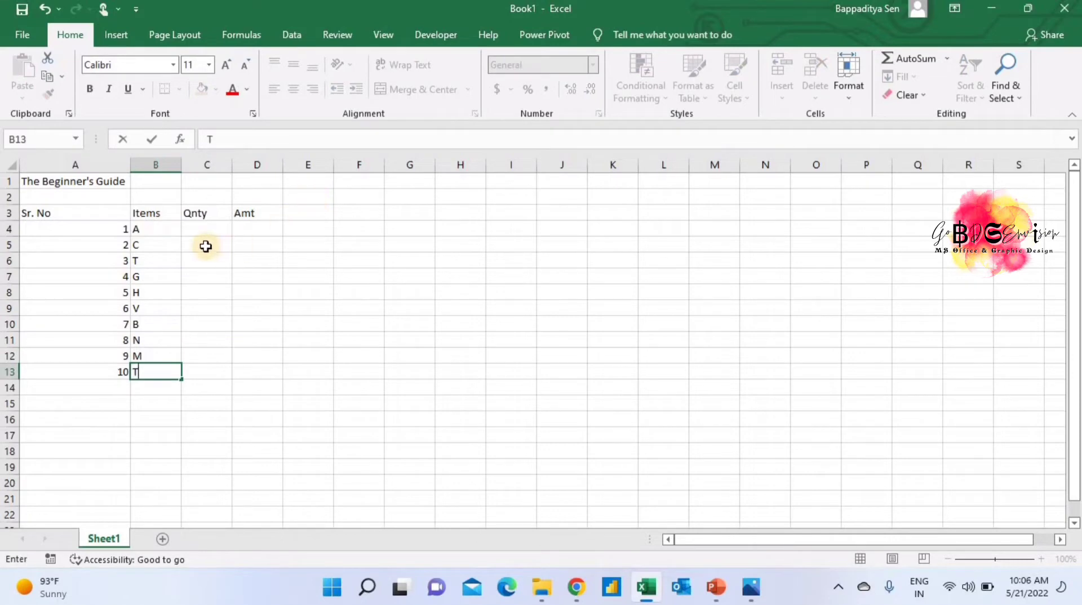
# - Enter the quantities 3, 6, 7, 3 and 2 in cells C4 to C8 of the Qnty column
pyautogui.click(207, 229)
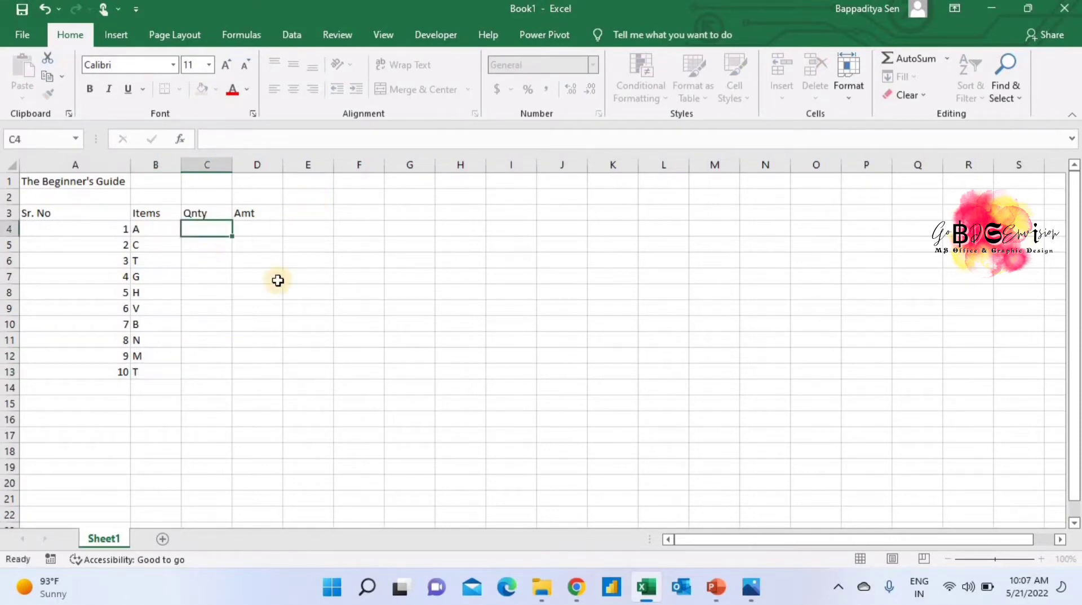
pyautogui.write('3')
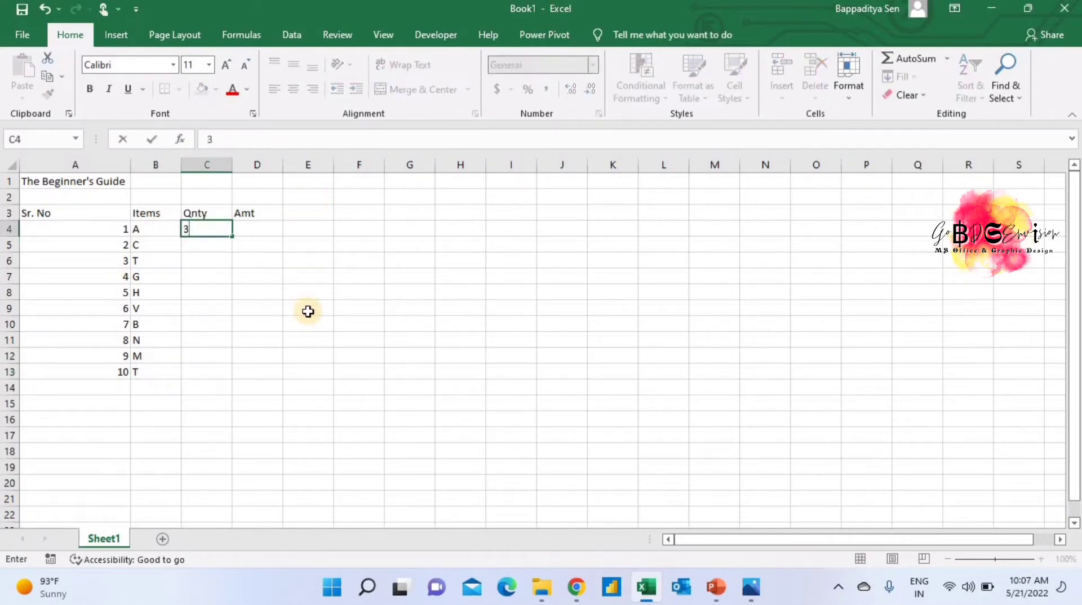
pyautogui.press('Return')
pyautogui.write('6')
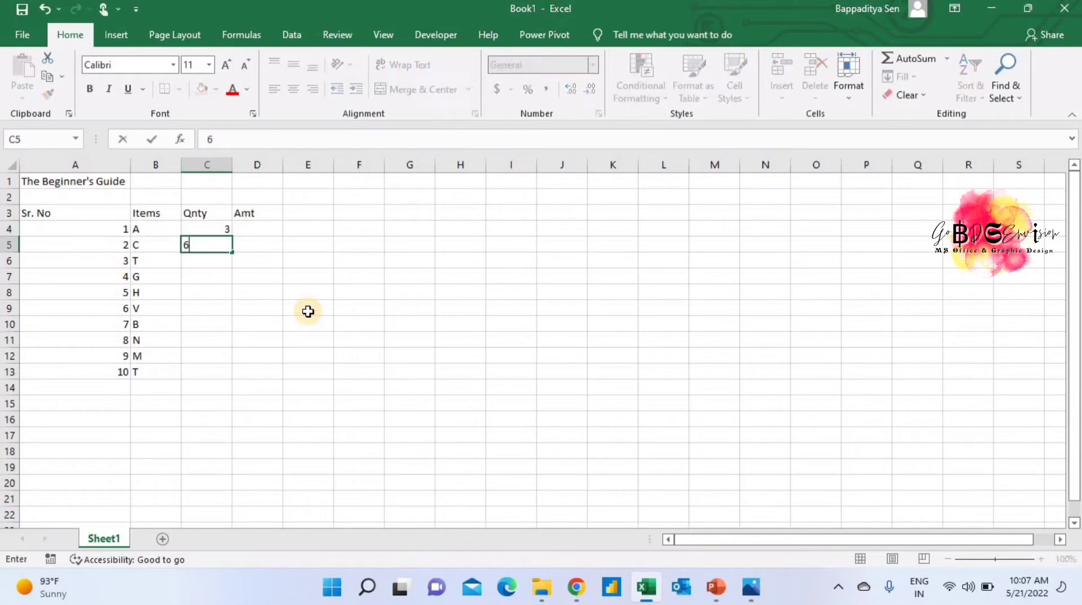
pyautogui.press('Return')
pyautogui.write('7')
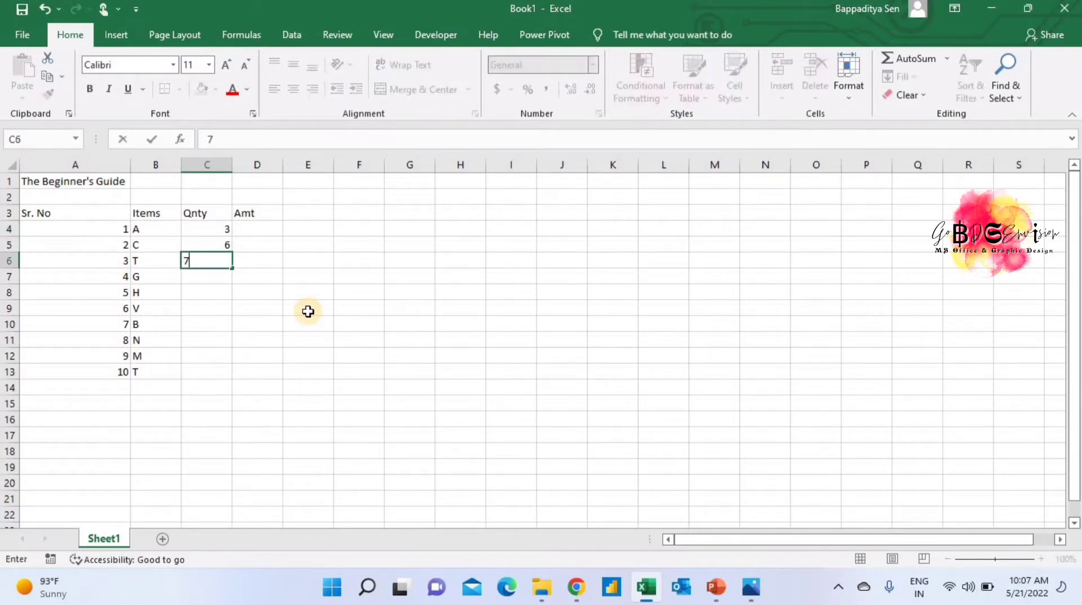
pyautogui.press('Return')
pyautogui.write('3')
pyautogui.press('Return')
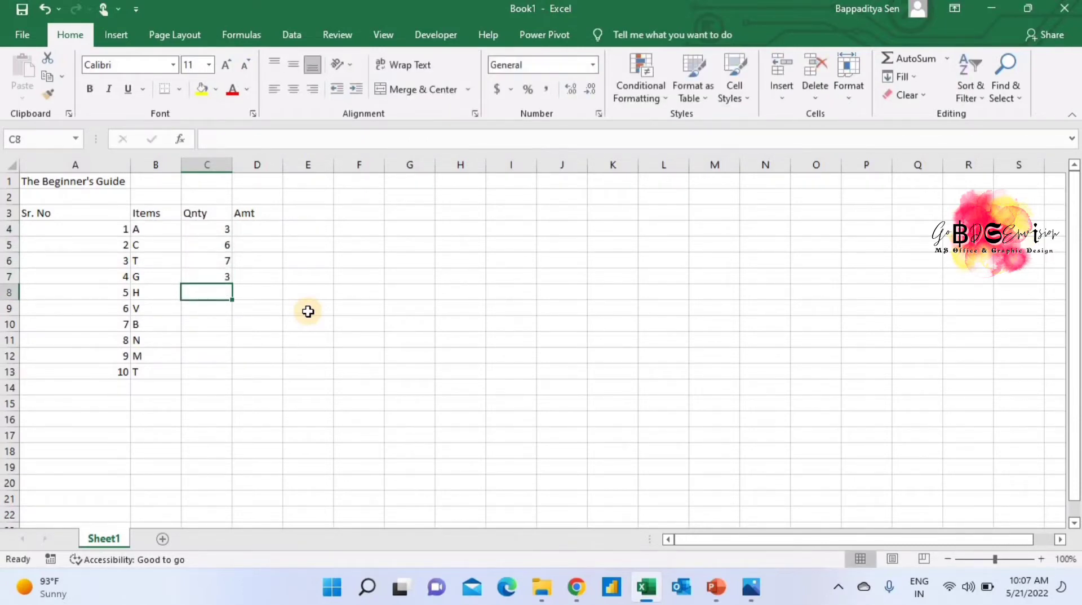
pyautogui.write('2')
pyautogui.press('Return')
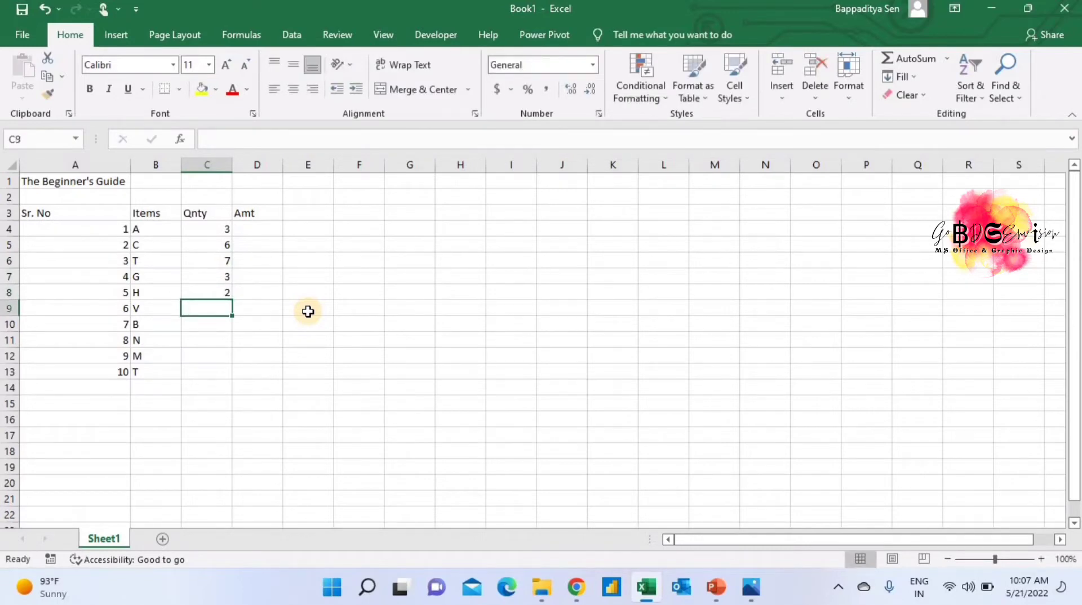
# - Complete the Qnty column by entering 1, 8, 9, 7 and 10 in cells C9 to C13
pyautogui.write('1')
pyautogui.press('Return')
pyautogui.write('8')
pyautogui.press('Return')
pyautogui.write('9')
pyautogui.press('Return')
pyautogui.write('7')
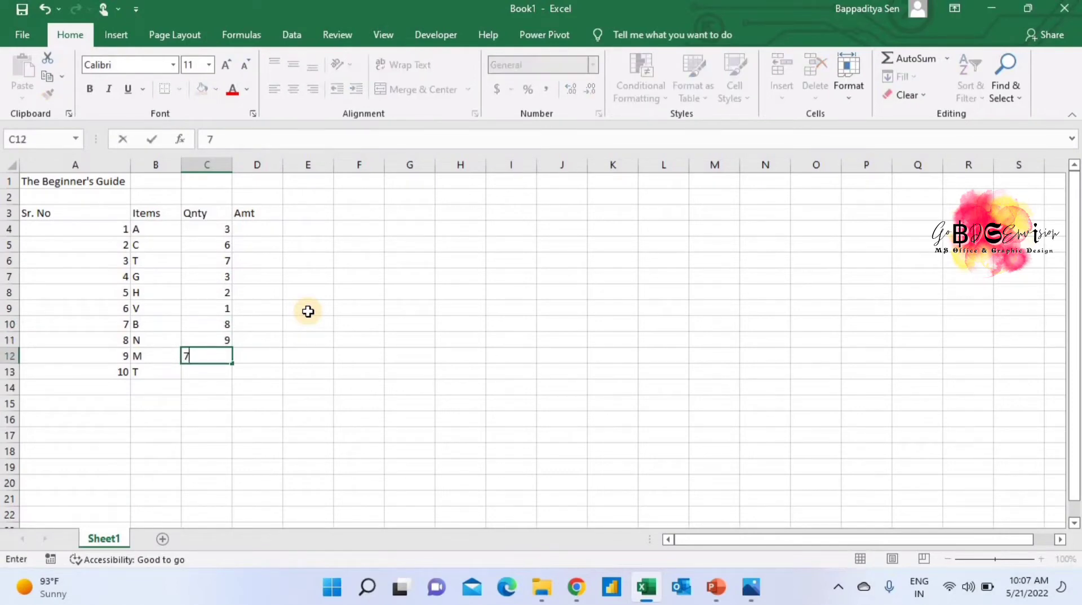
pyautogui.press('Return')
pyautogui.write('10')
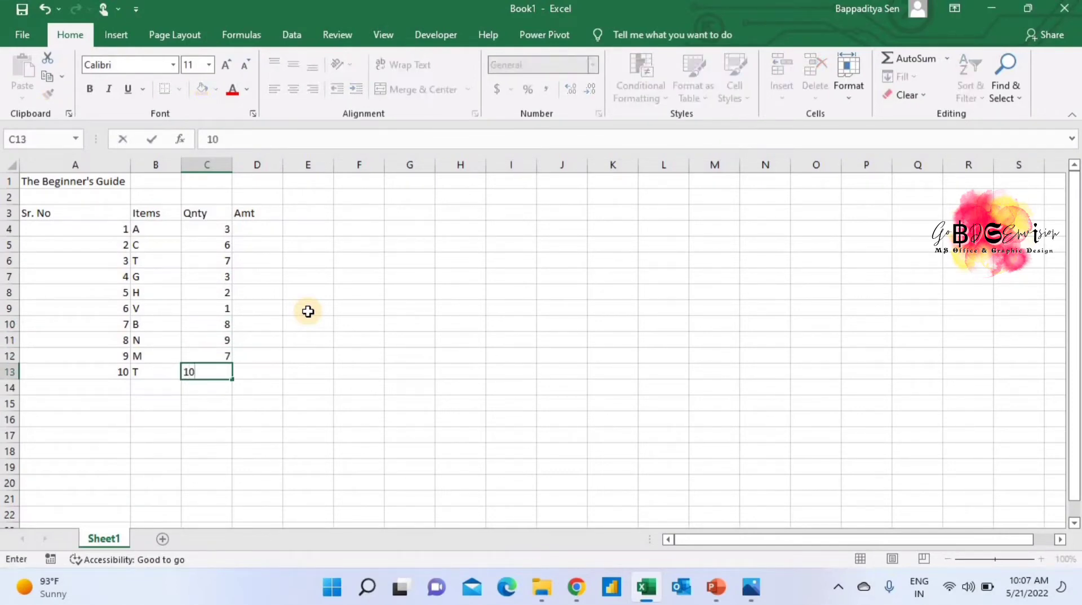
pyautogui.press('Tab')
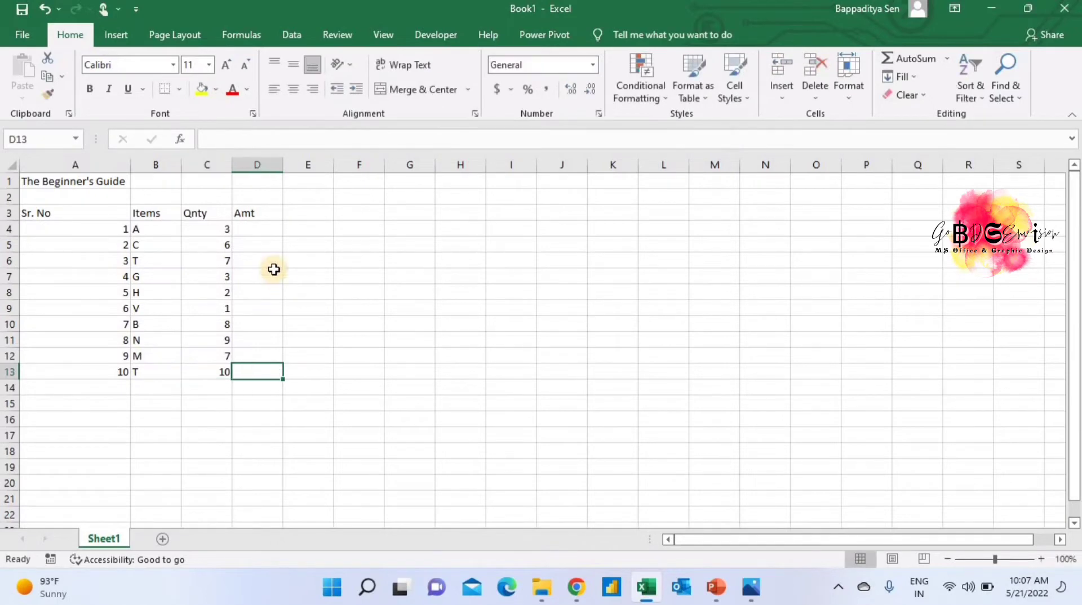
# - Enter the amounts 5, 4, 5, 6 and 7 in cells D4 to D8 of the Amt column
pyautogui.click(269, 230)
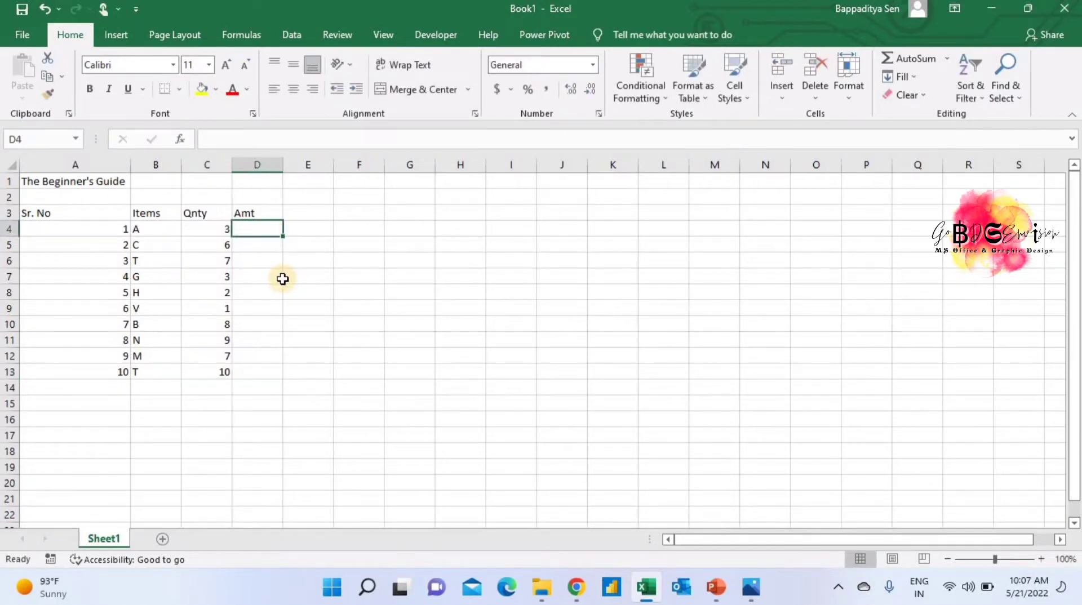
pyautogui.write('5')
pyautogui.press('Return')
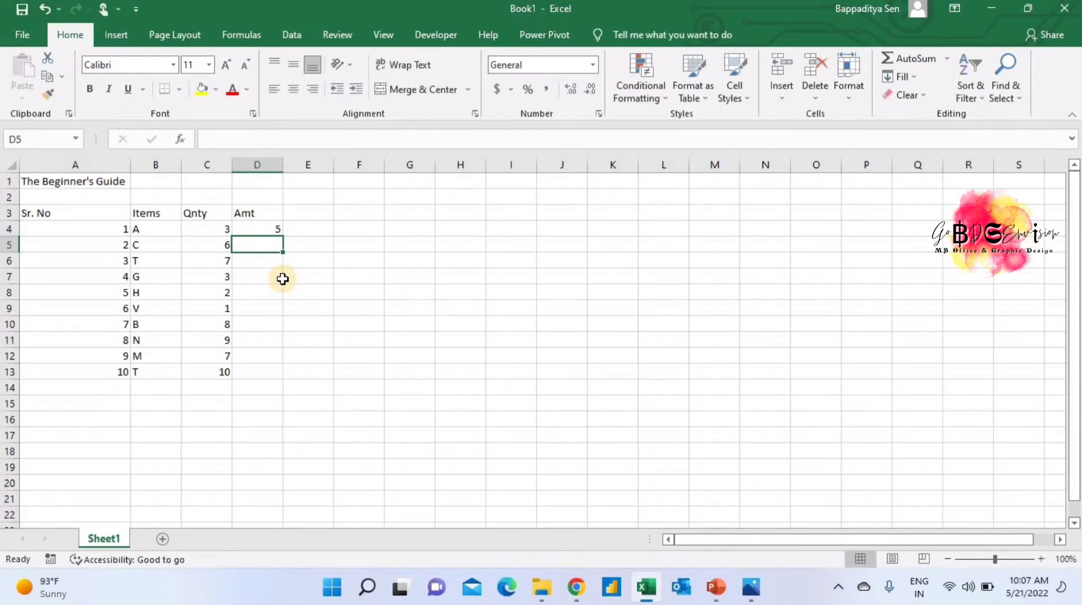
pyautogui.write('4')
pyautogui.press('Return')
pyautogui.write('5')
pyautogui.press('Return')
pyautogui.write('6')
pyautogui.press('Return')
pyautogui.write('7')
pyautogui.press('Return')
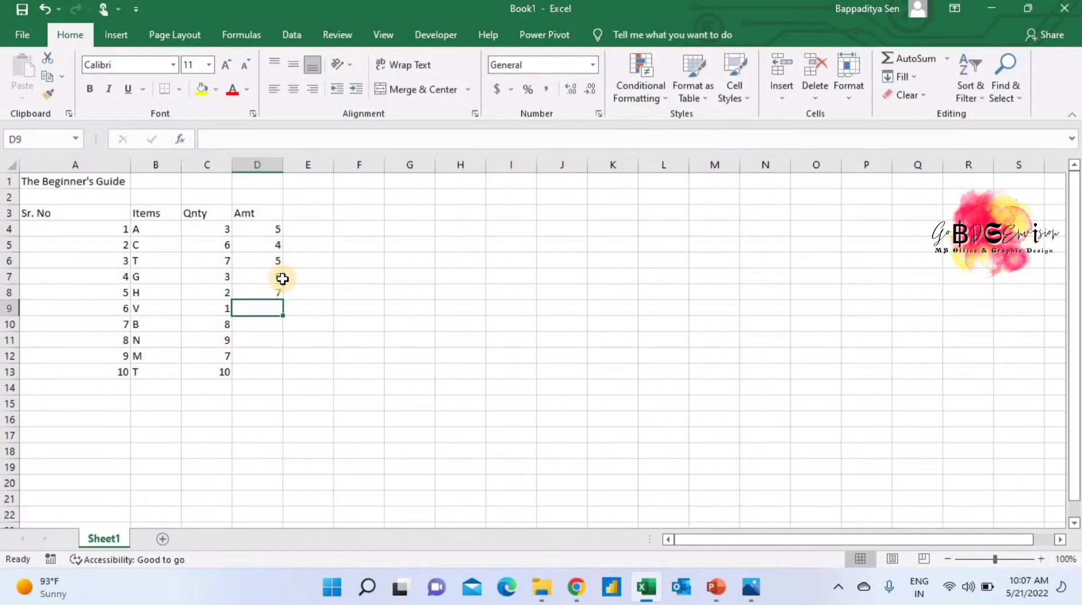
# - Complete the Amt column by entering 8, 11, 12, 23 and 44 in cells D9 to D13
pyautogui.write('8')
pyautogui.press('Return')
pyautogui.write('11')
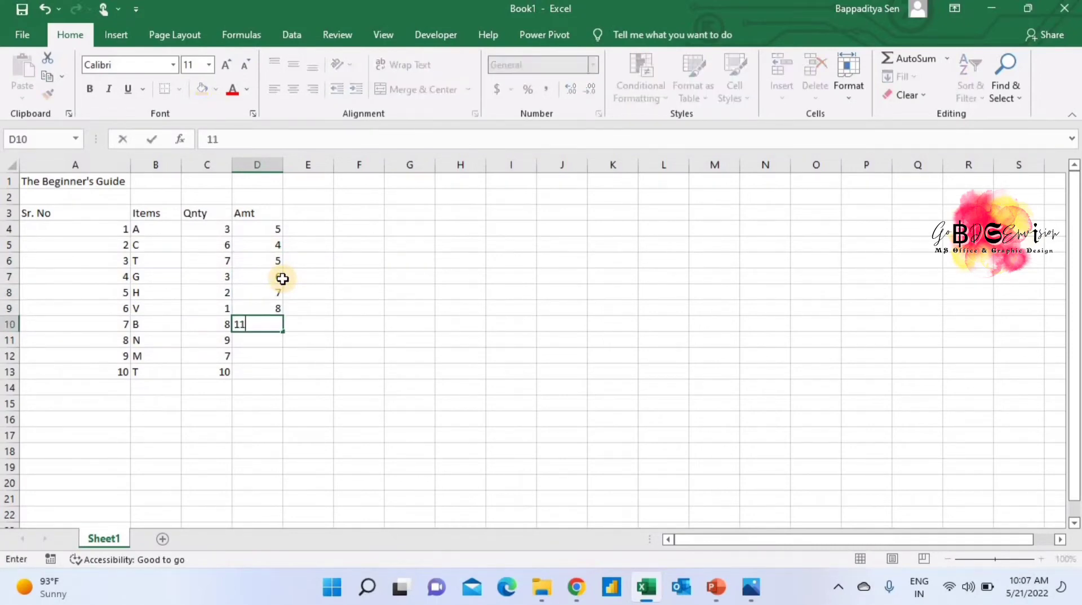
pyautogui.press('Return')
pyautogui.write('12')
pyautogui.press('Return')
pyautogui.write('234')
pyautogui.press('Return')
pyautogui.press('Up')
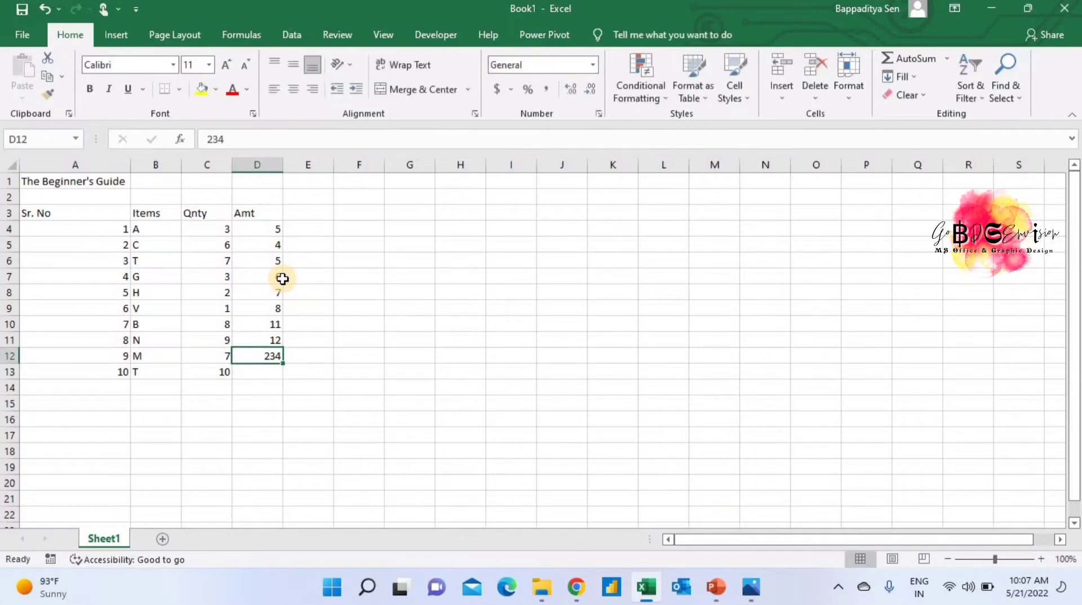
pyautogui.press('BackSpace')
pyautogui.write('23')
pyautogui.press('Return')
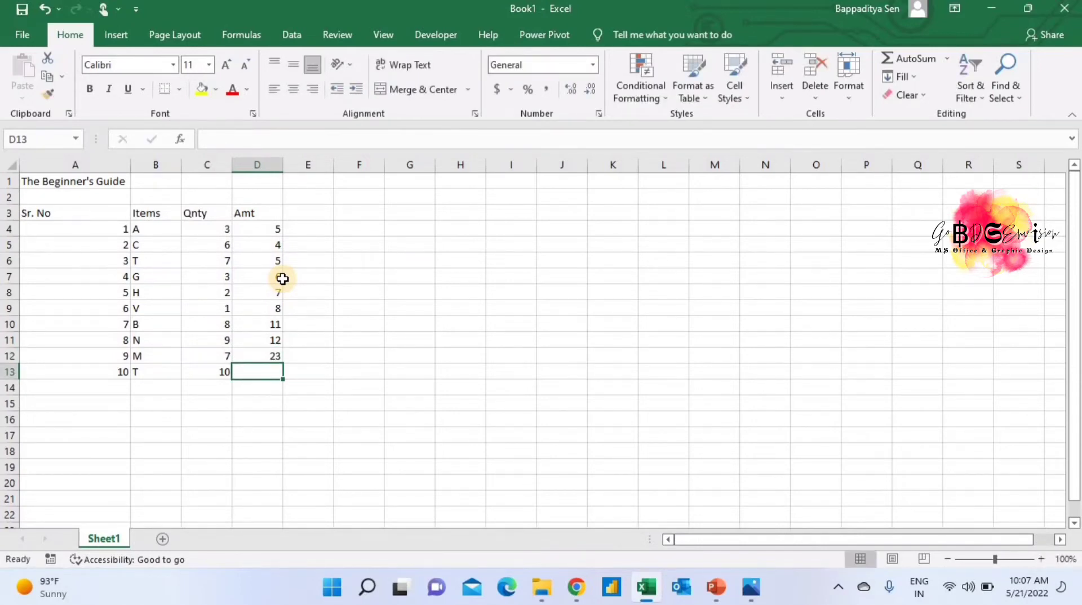
pyautogui.write('44')
pyautogui.press('Return')
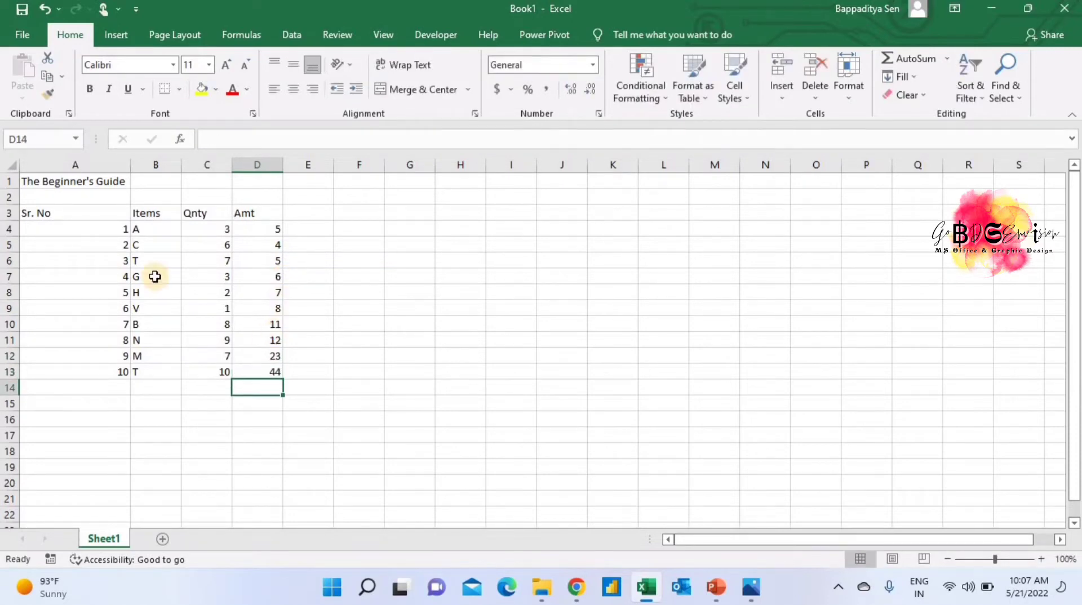
# - Try auto-fitting the Qnty, Amt and Items columns to their contents, and undo the width changes
pyautogui.click(127, 245)
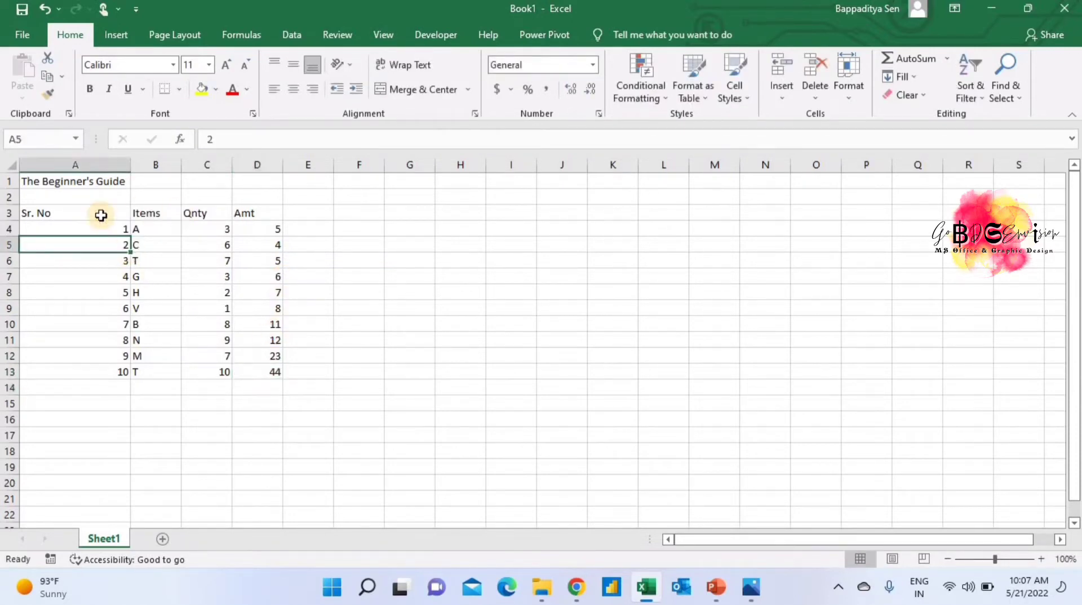
pyautogui.click(81, 218)
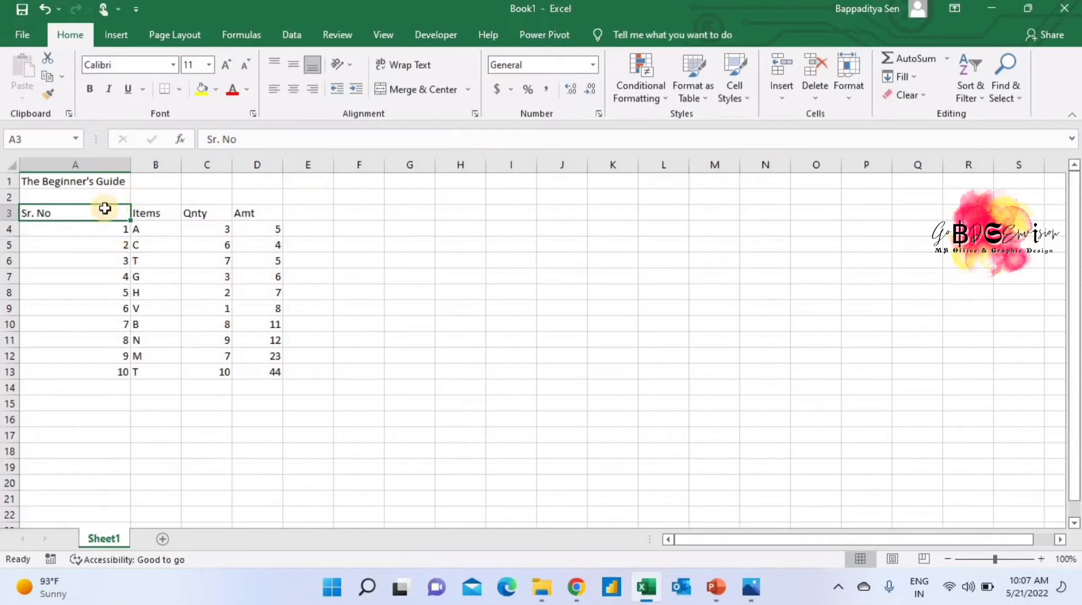
pyautogui.click(77, 184)
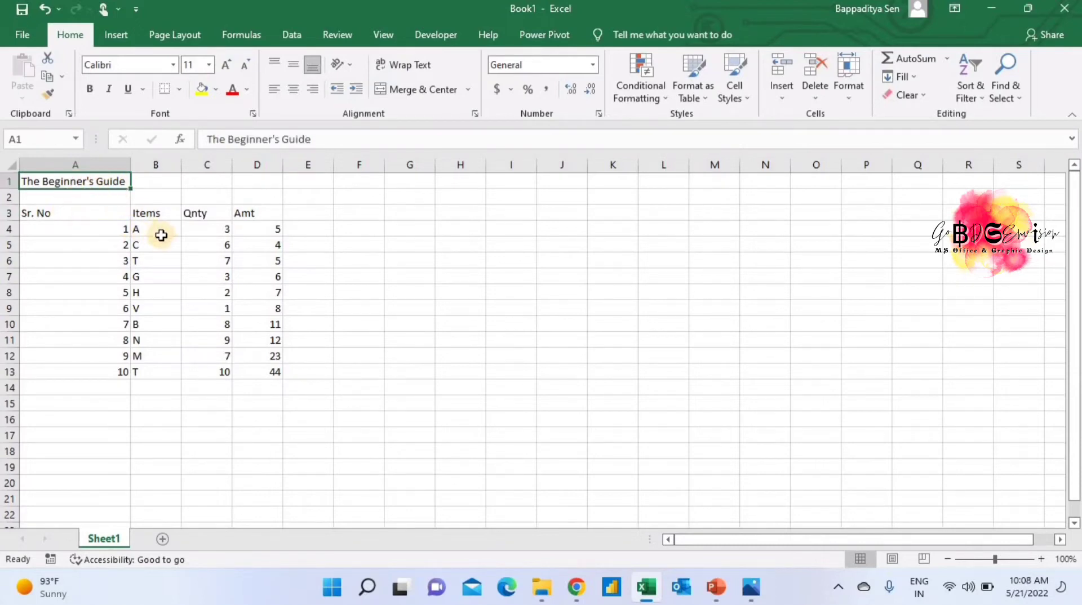
pyautogui.doubleClick(230, 164)
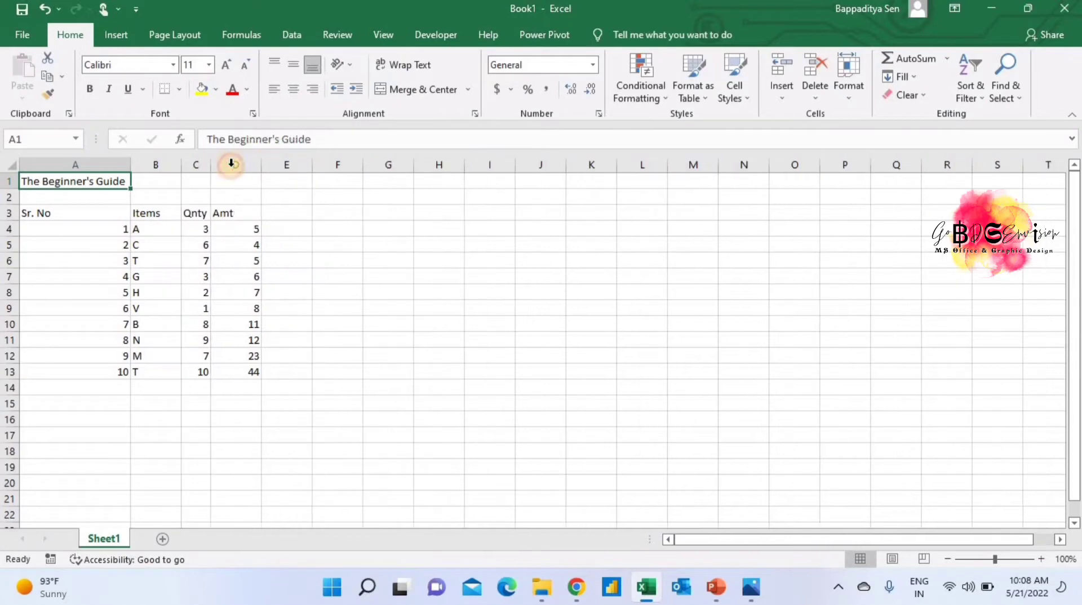
pyautogui.doubleClick(260, 165)
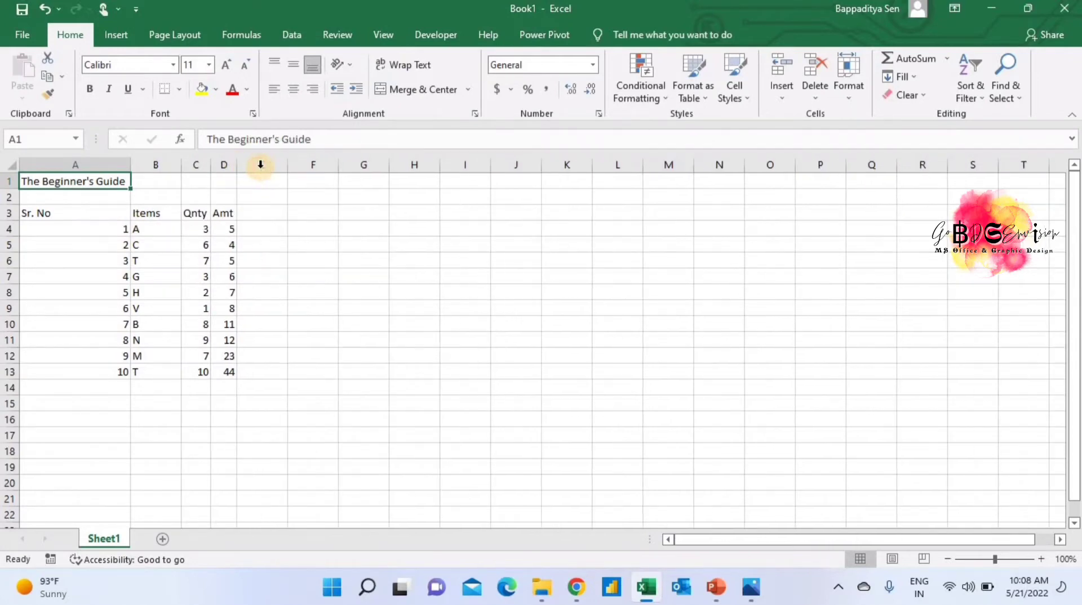
pyautogui.doubleClick(182, 165)
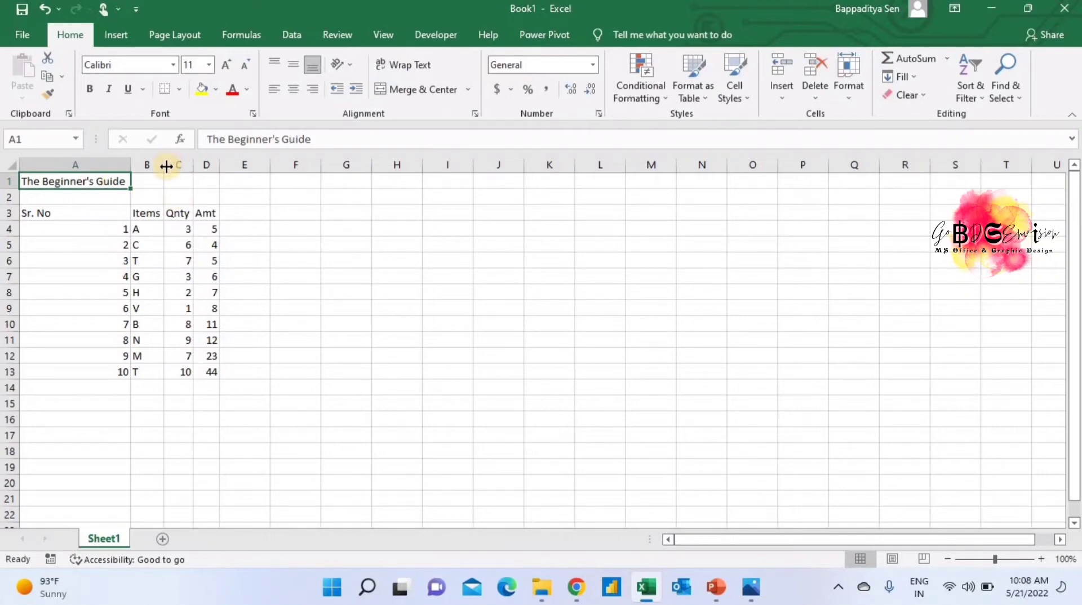
pyautogui.moveTo(166, 166); pyautogui.dragTo(181, 166)
pyautogui.hotkey('ctrl', 'z')
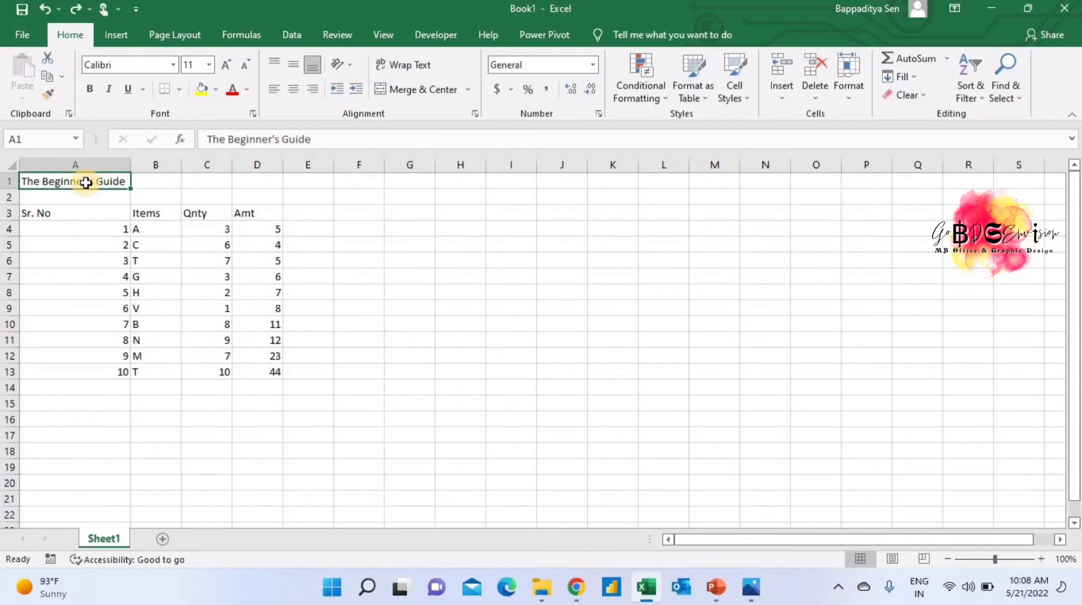
# - Merge and center the title "The Beginner's Guide" across cells A1 to D1
pyautogui.hotkey('shift', 'Right')
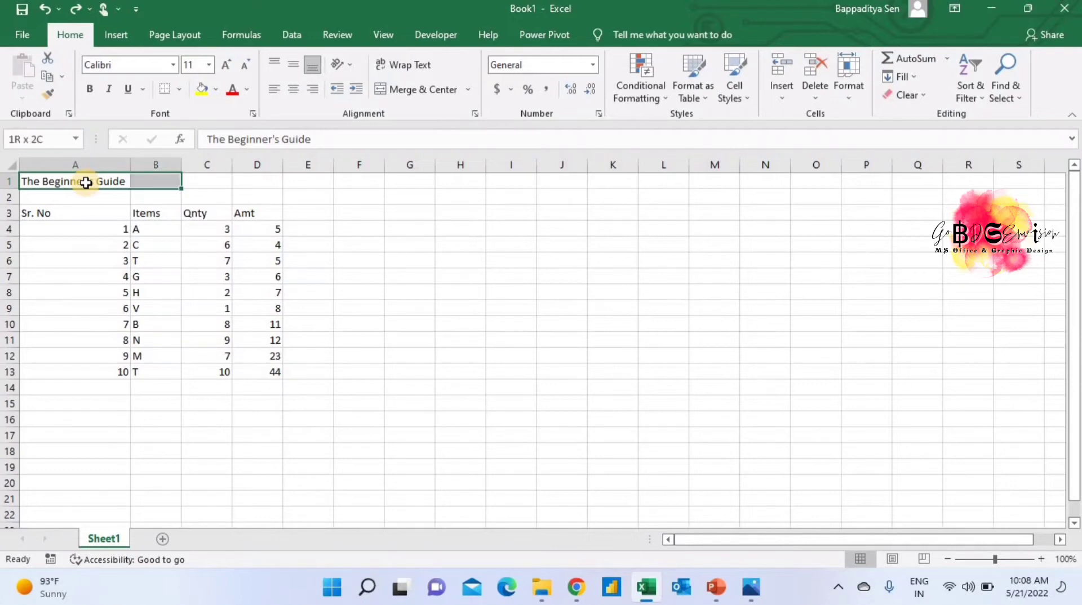
pyautogui.hotkey('shift', 'Right')
pyautogui.hotkey('shift', 'Right')
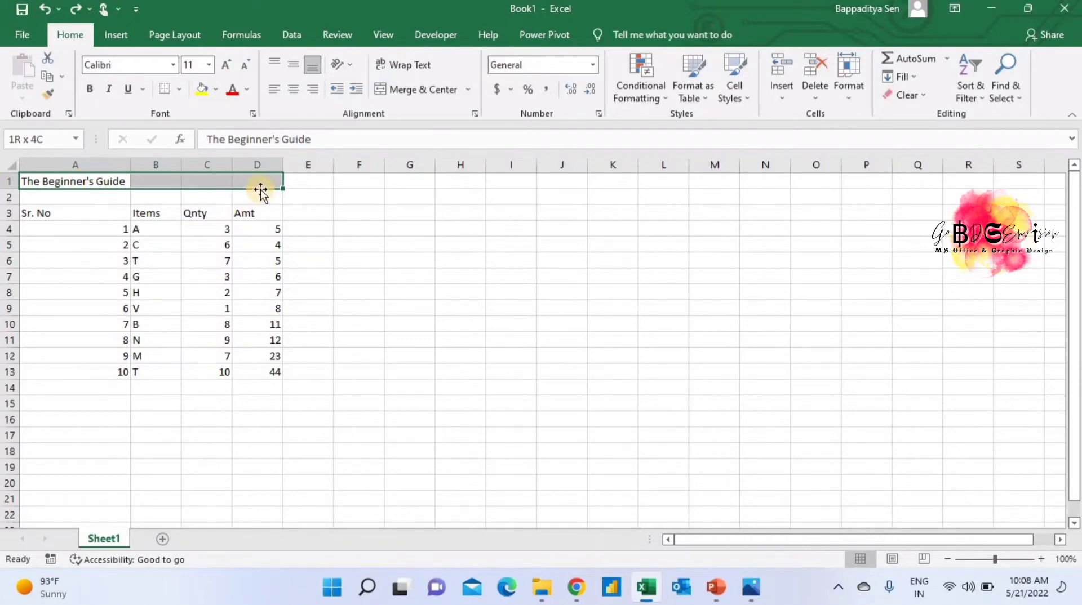
pyautogui.click(420, 99)
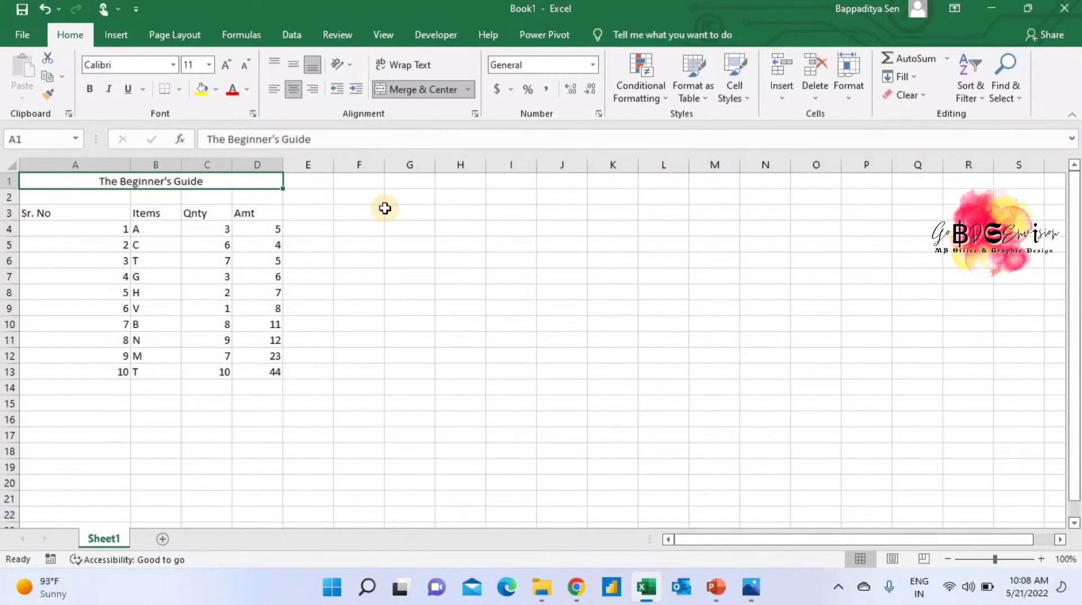
# - Auto-fit the width of column A to its contents
pyautogui.click(88, 163)
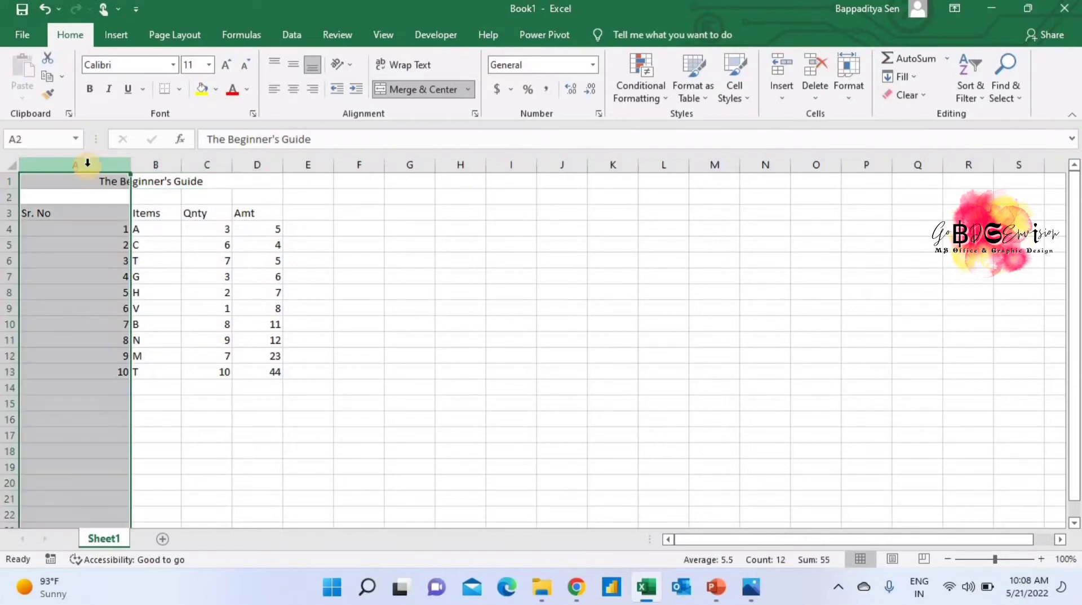
pyautogui.click(169, 258)
pyautogui.doubleClick(130, 165)
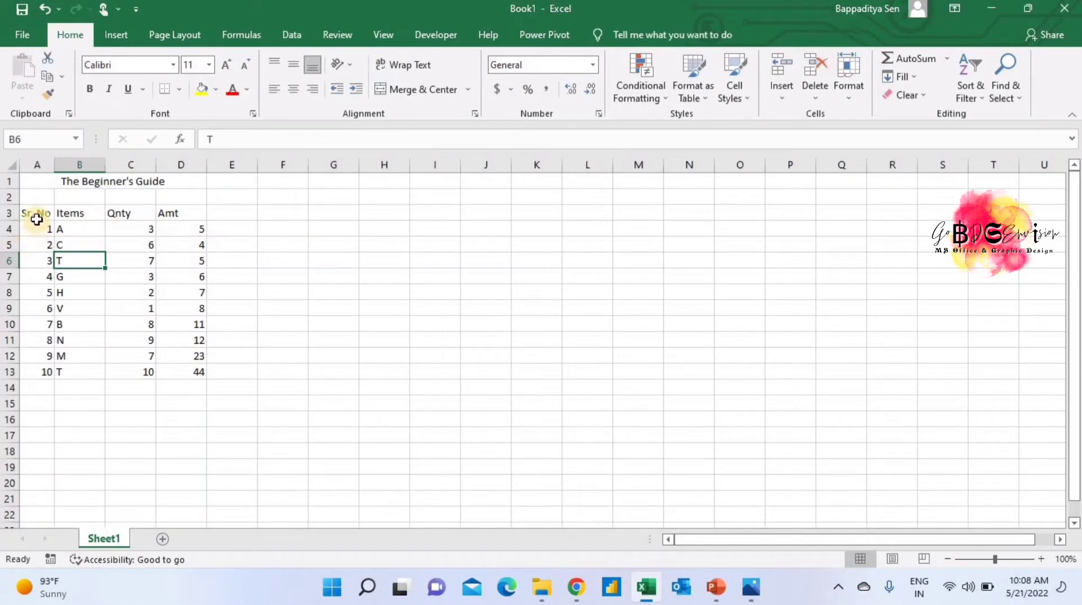
# - Delete the blank row 2 between the title and the column headings
pyautogui.click(9, 196)
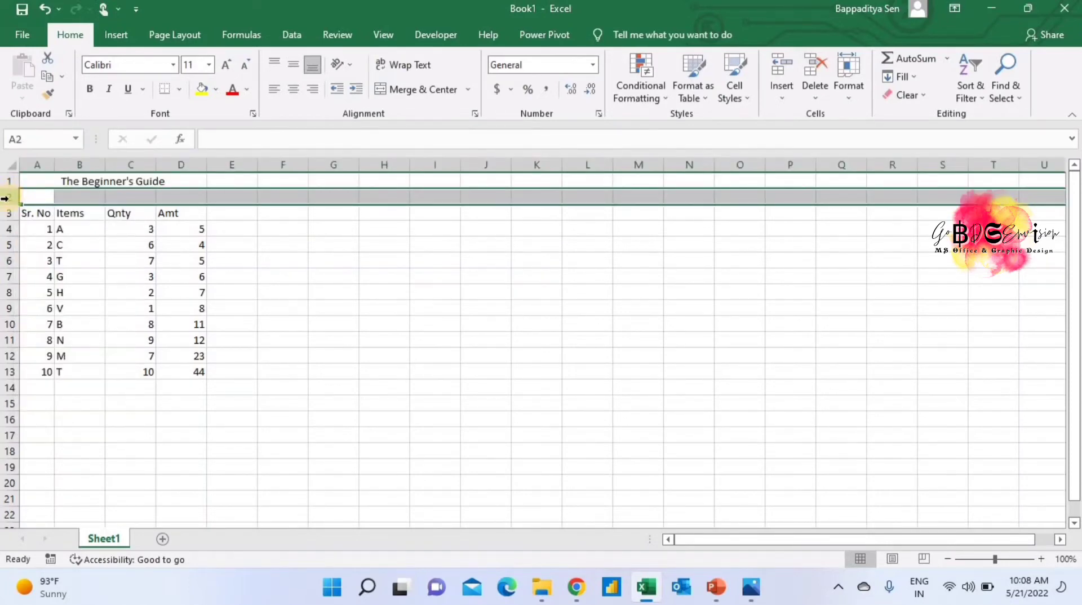
pyautogui.rightClick(8, 197)
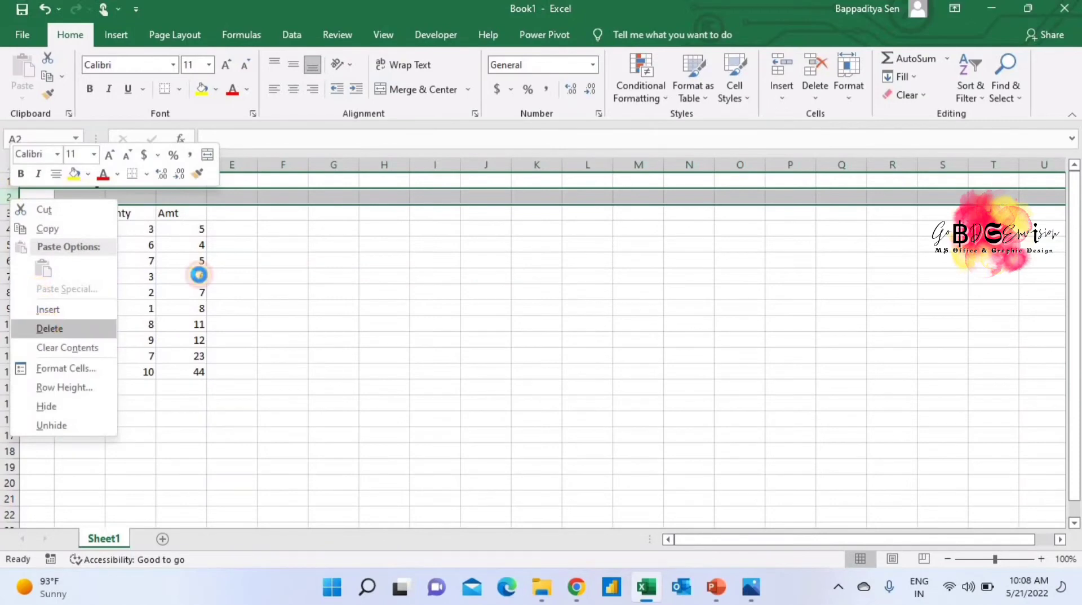
pyautogui.click(49, 329)
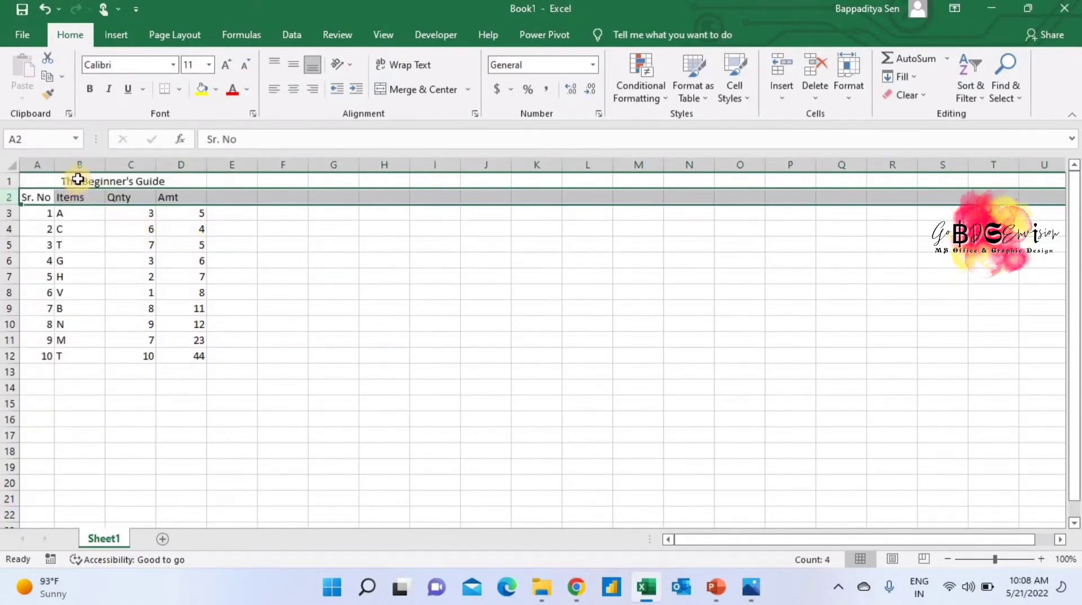
# - Apply All Borders to the merged title cell in row 1
pyautogui.click(76, 179)
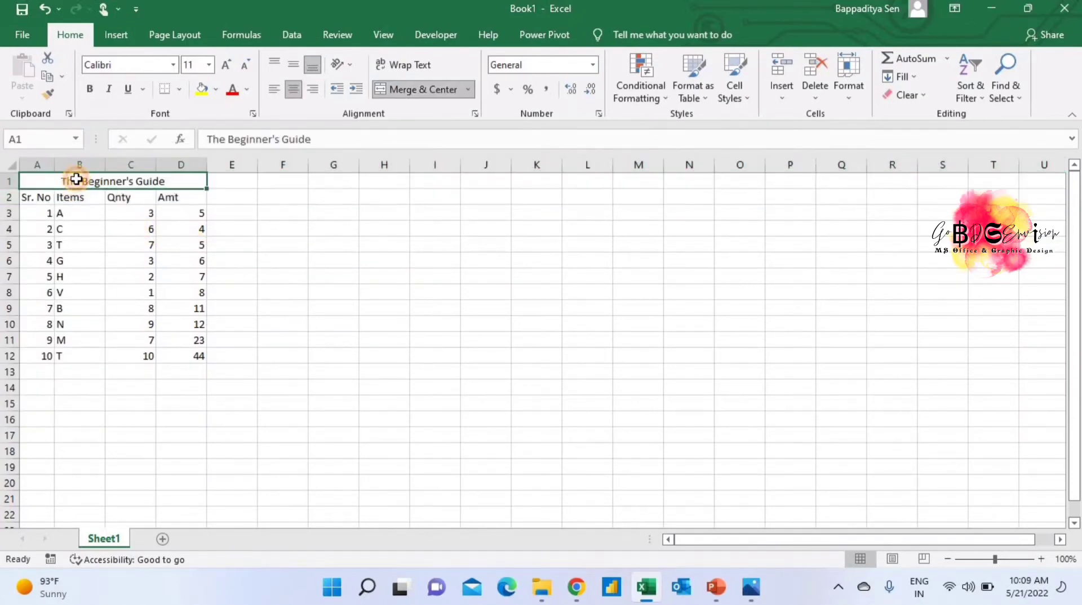
pyautogui.moveTo(75, 178); pyautogui.dragTo(99, 350)
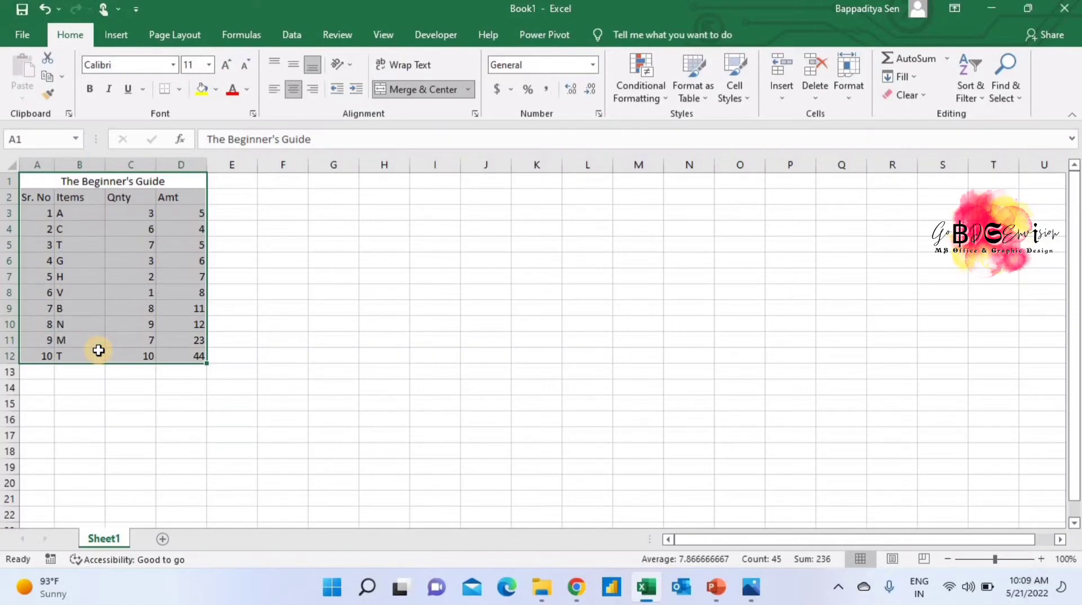
pyautogui.click(78, 180)
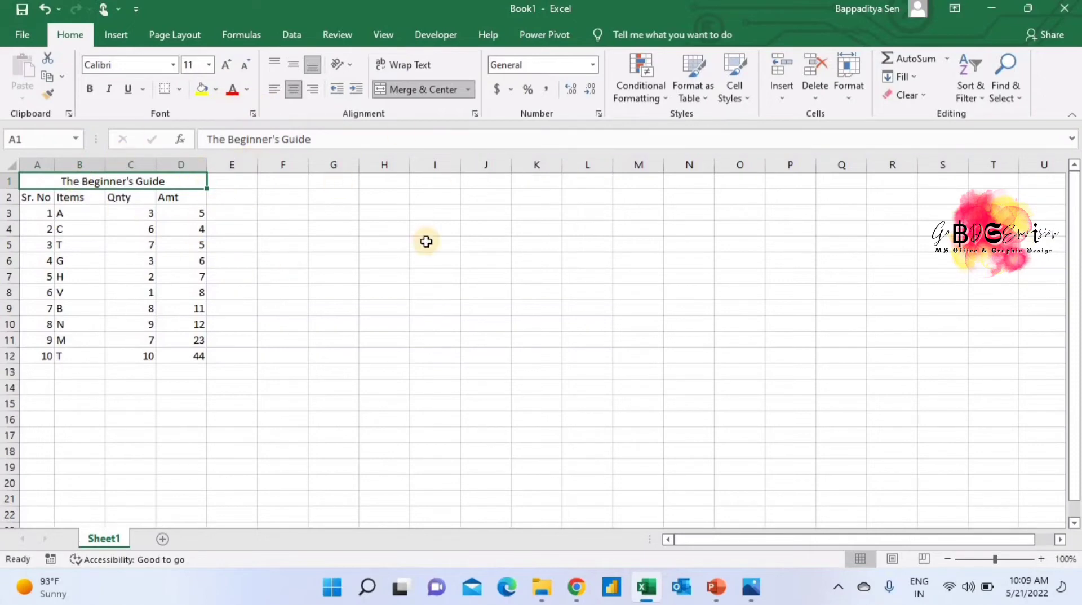
pyautogui.click(179, 90)
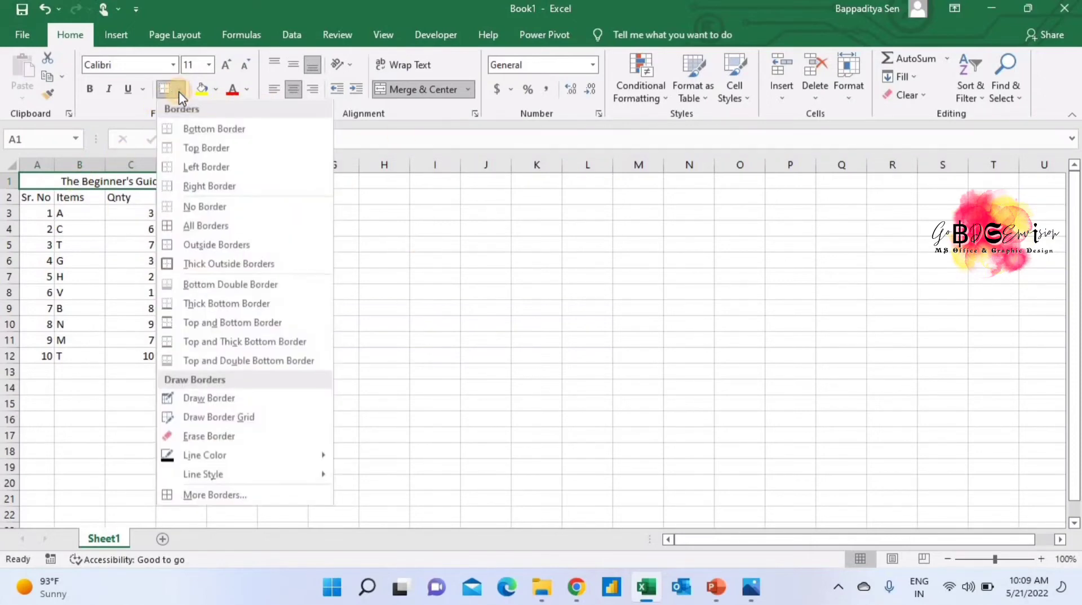
pyautogui.click(191, 226)
pyautogui.click(337, 242)
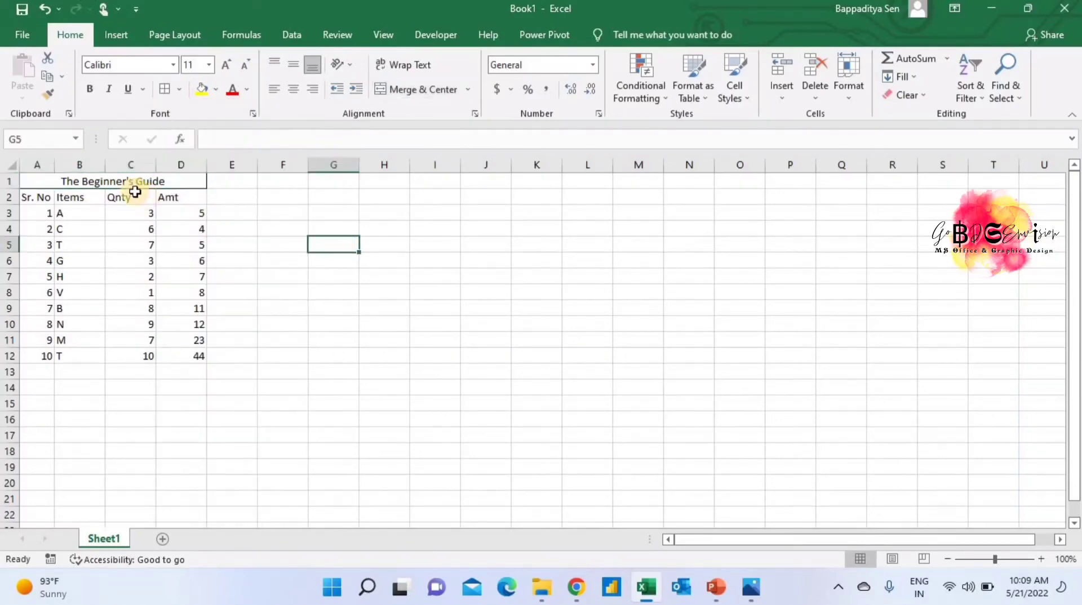
# - Apply All Borders to the headings and data in the range A2 to D12
pyautogui.click(90, 210)
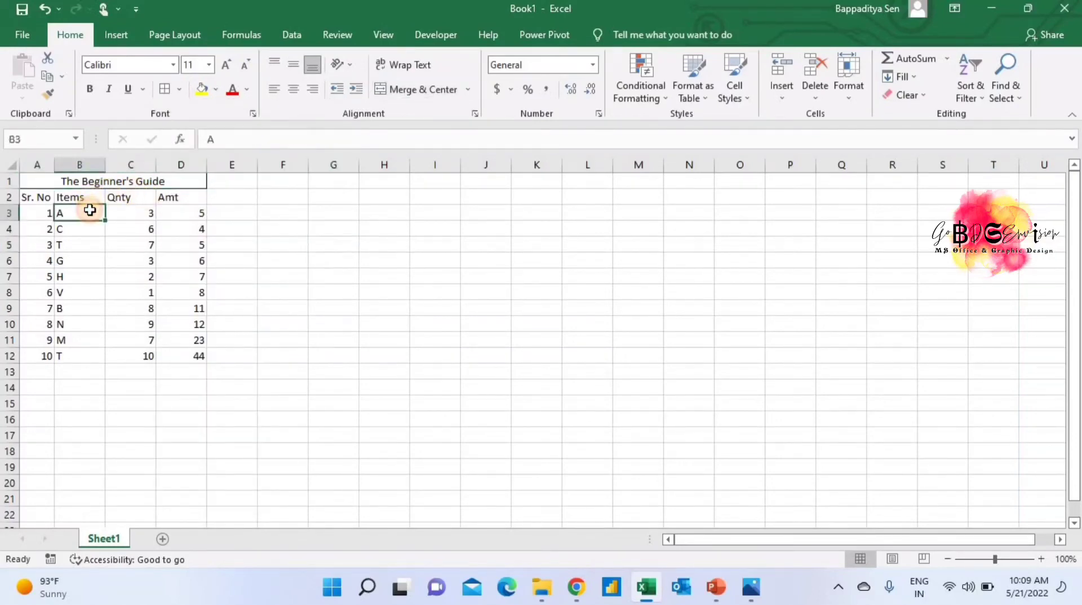
pyautogui.click(43, 196)
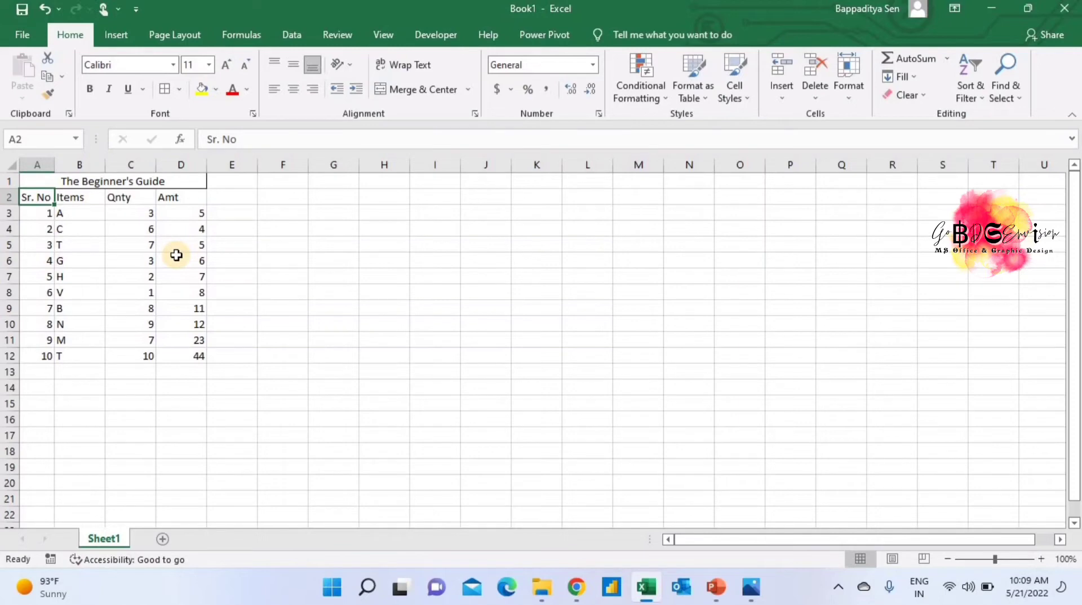
pyautogui.hotkey('shift', 'Right')
pyautogui.hotkey('shift', 'Right')
pyautogui.hotkey('shift', 'Right')
pyautogui.hotkey('shift', 'Right')
pyautogui.hotkey('shift', 'Left')
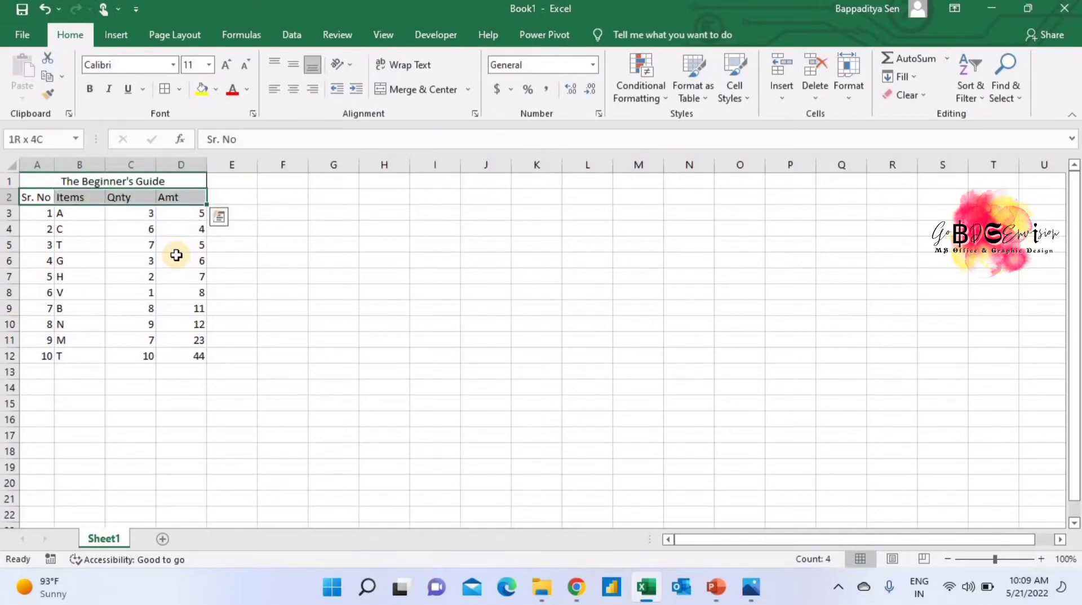
pyautogui.hotkey('shift', 'Down')
pyautogui.hotkey('shift', 'Down')
pyautogui.hotkey('shift', 'Down')
pyautogui.hotkey('shift', 'Down')
pyautogui.hotkey('shift', 'Down')
pyautogui.hotkey('shift', 'Down')
pyautogui.hotkey('shift', 'Down')
pyautogui.hotkey('shift', 'Down')
pyautogui.hotkey('shift', 'Down')
pyautogui.hotkey('shift', 'Down')
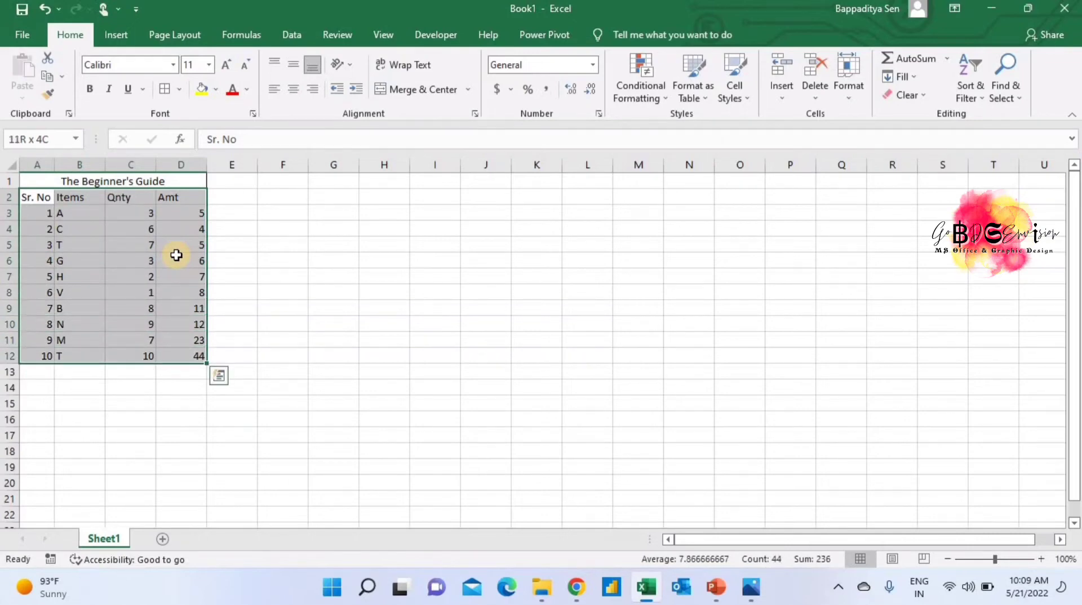
pyautogui.click(179, 89)
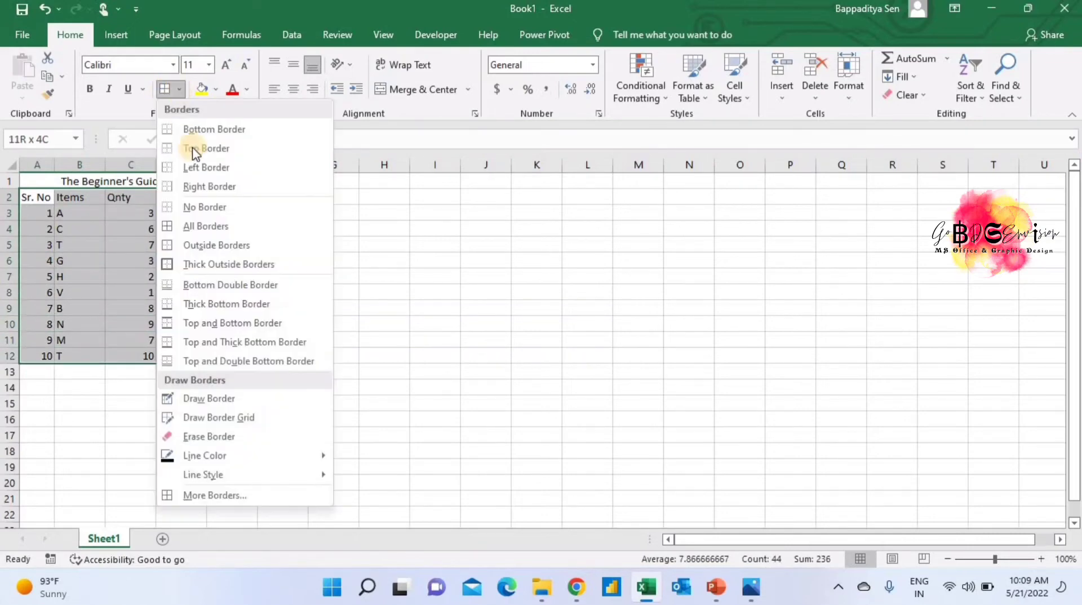
pyautogui.click(206, 226)
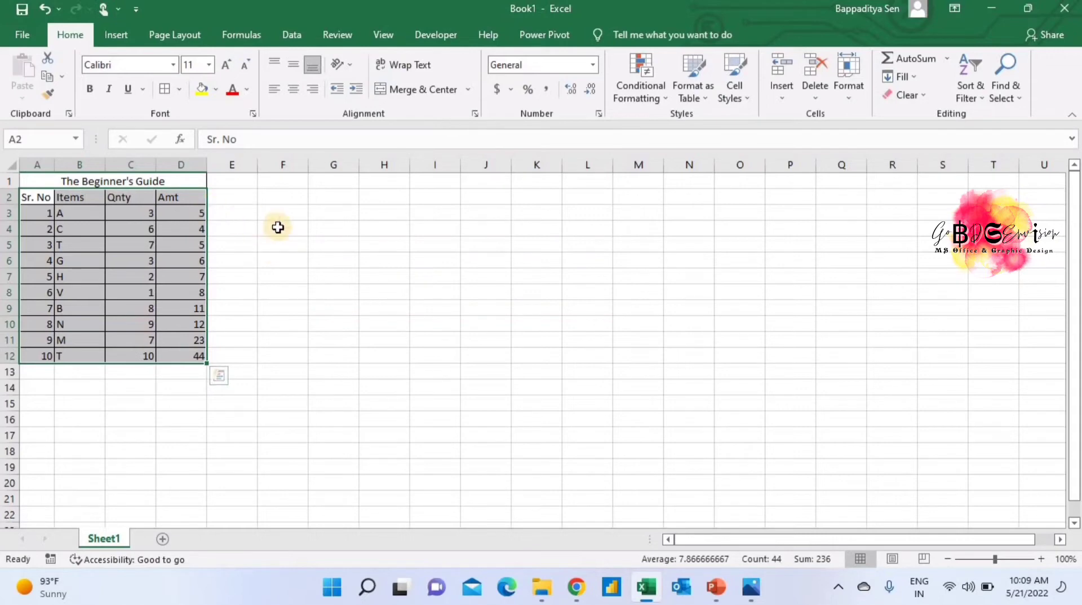
# - Zoom the worksheet in to 160%
pyautogui.click(1042, 559)
pyautogui.click(1041, 559)
pyautogui.click(1041, 559)
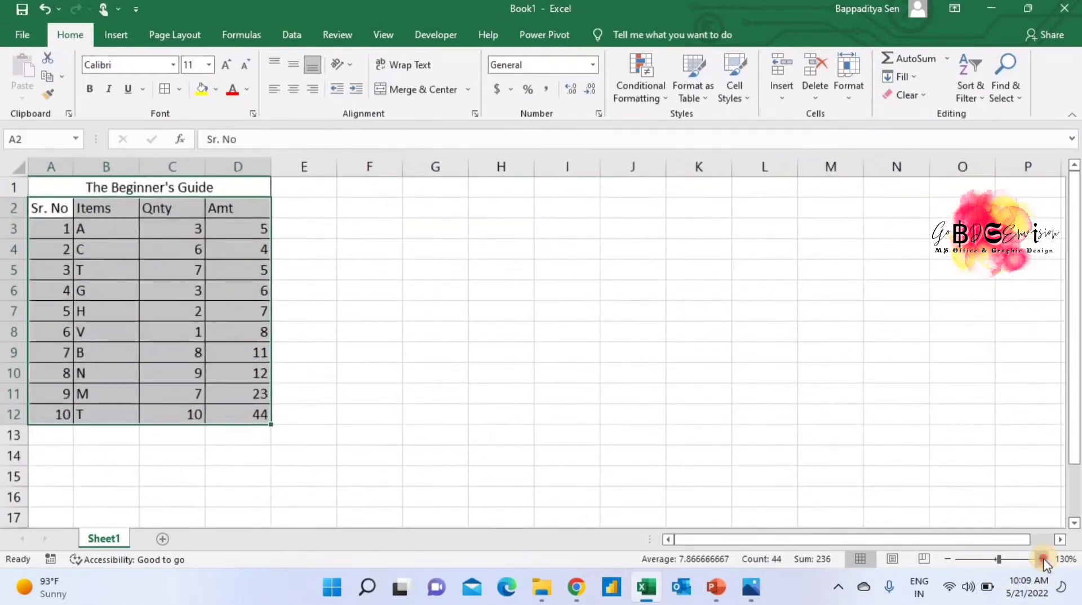
pyautogui.click(1041, 559)
pyautogui.click(1041, 559)
pyautogui.click(1042, 559)
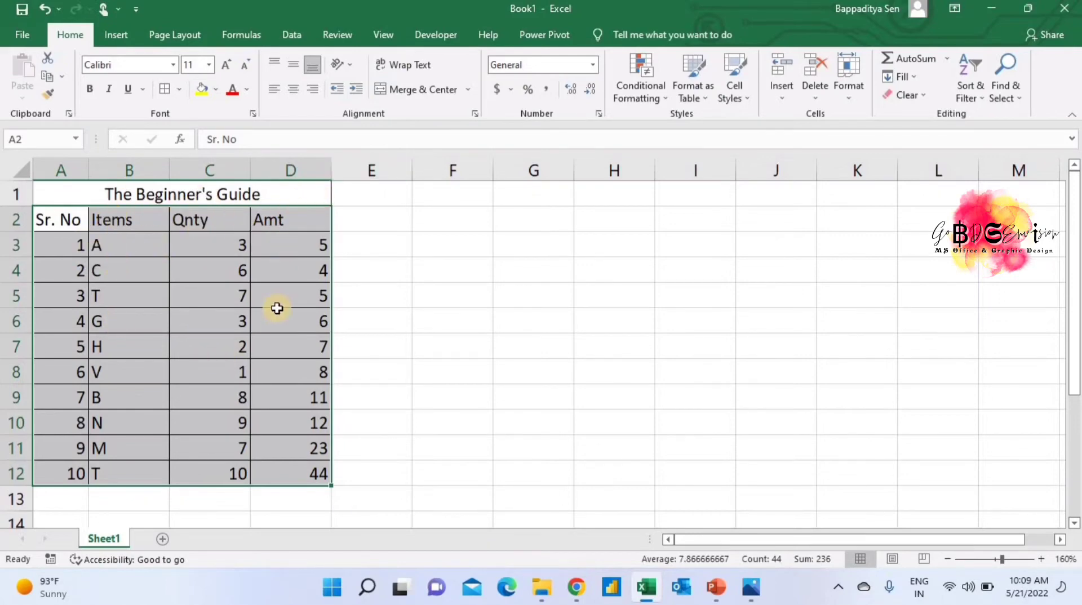
# - Center the contents of cell A3 and of the whole range A2 to D12 horizontally
pyautogui.click(77, 242)
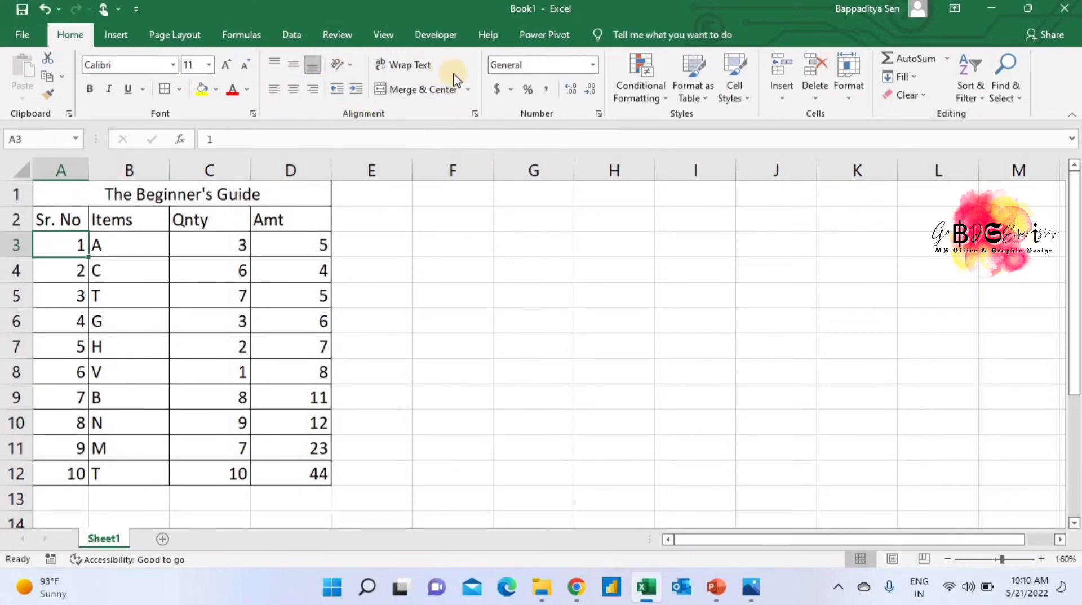
pyautogui.click(294, 97)
pyautogui.click(77, 224)
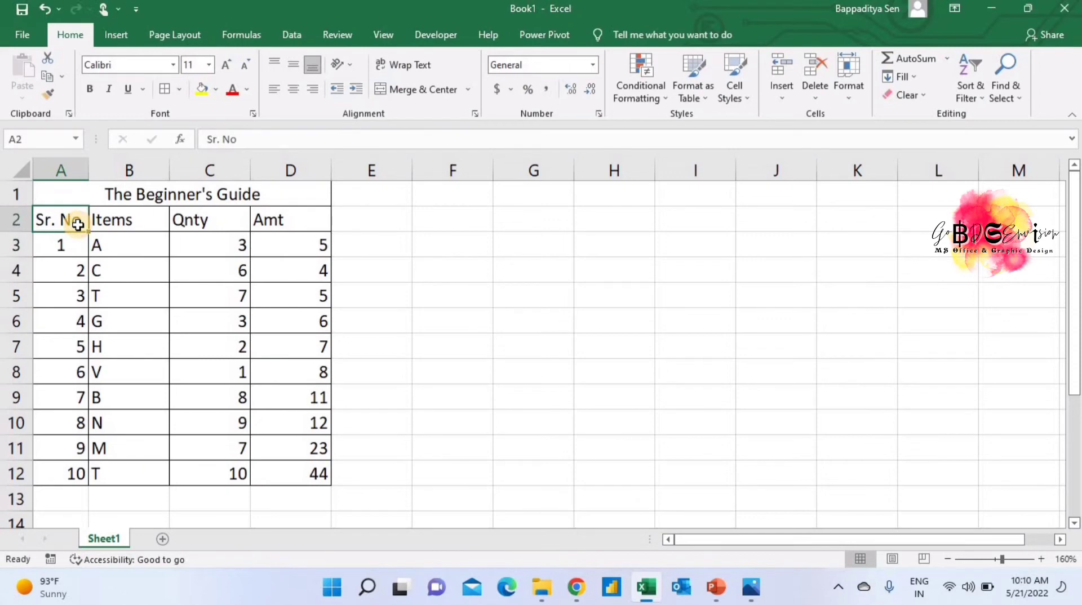
pyautogui.hotkey('shift', 'Right')
pyautogui.hotkey('shift', 'Right')
pyautogui.hotkey('shift', 'Right')
pyautogui.hotkey('shift', 'Down')
pyautogui.hotkey('shift', 'Down')
pyautogui.hotkey('shift', 'Down')
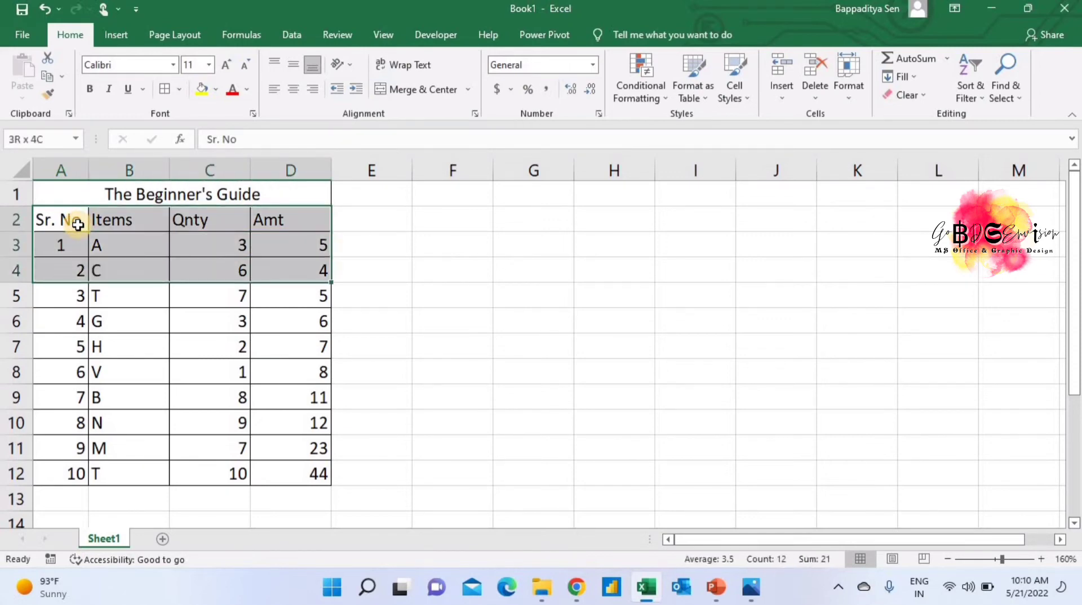
pyautogui.hotkey('shift', 'Down')
pyautogui.hotkey('shift', 'Down')
pyautogui.hotkey('shift', 'Down')
pyautogui.hotkey('shift', 'Down')
pyautogui.hotkey('shift', 'Down')
pyautogui.hotkey('shift', 'Down')
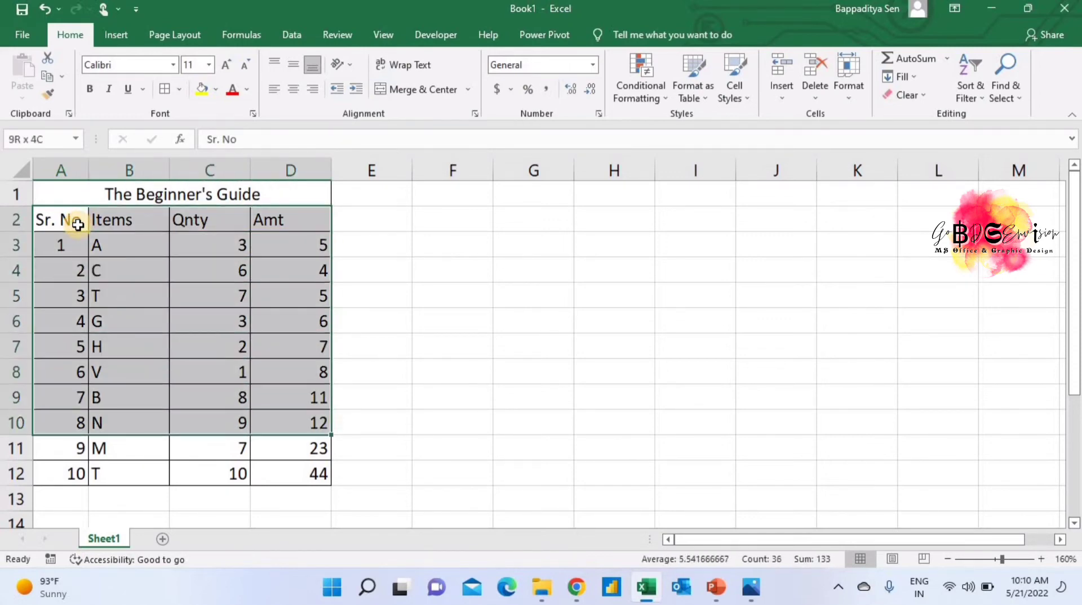
pyautogui.hotkey('shift', 'Down')
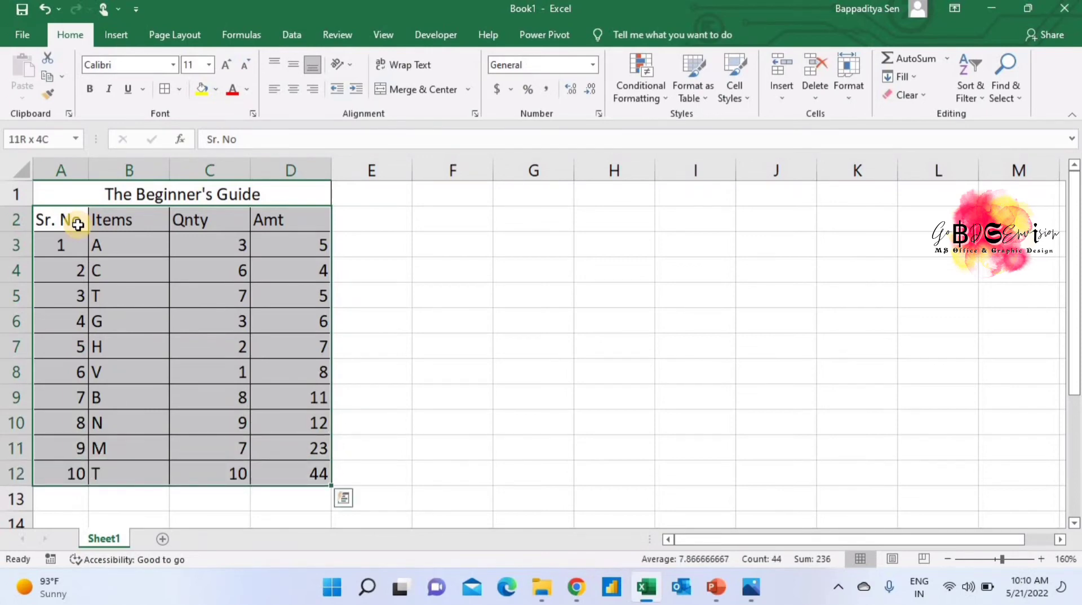
pyautogui.click(294, 89)
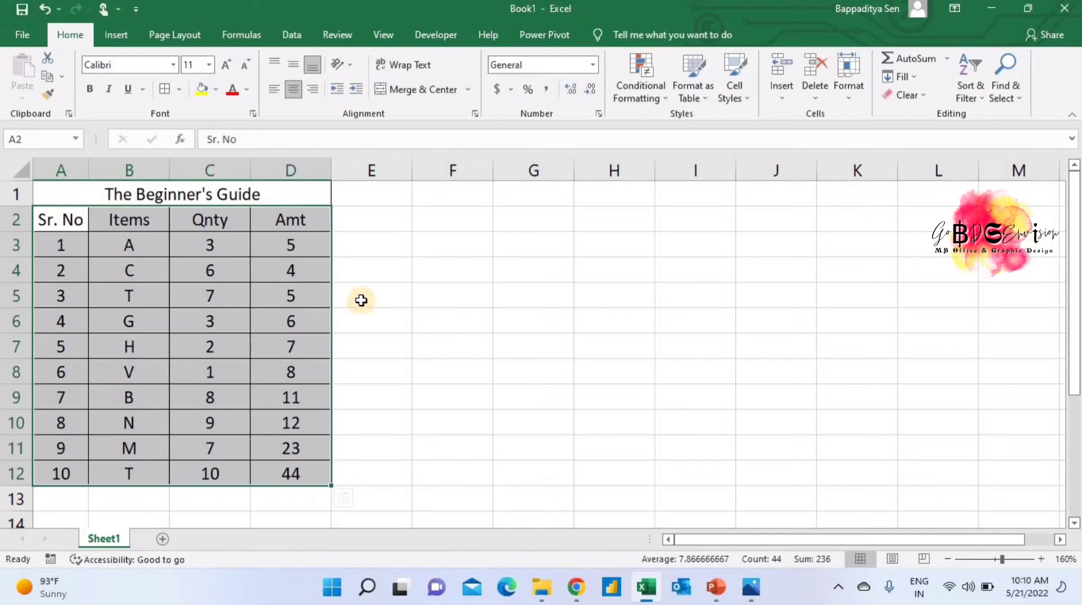
# - Undo the horizontal centering of cell A3 and the range A2 to D12
pyautogui.hotkey('ctrl', 'z')
pyautogui.hotkey('ctrl', 'z')
pyautogui.hotkey('ctrl', 'z')
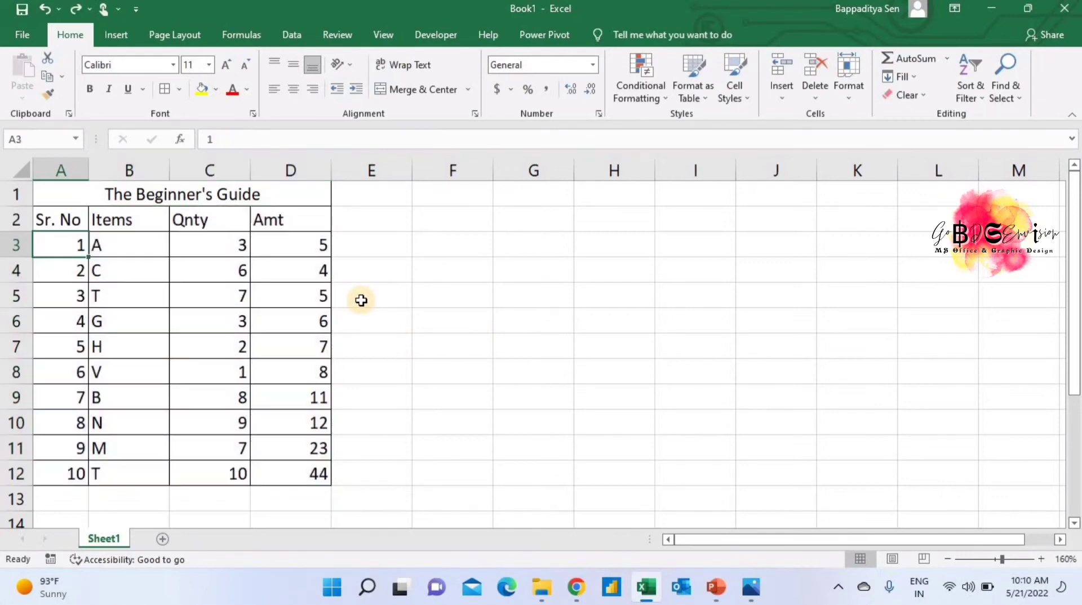
# - Undo the earlier borders, row 2 deletion, column A width change and title merge
pyautogui.keyDown('ctrl'); pyautogui.scroll(-4, 361, 301); pyautogui.keyUp('ctrl')
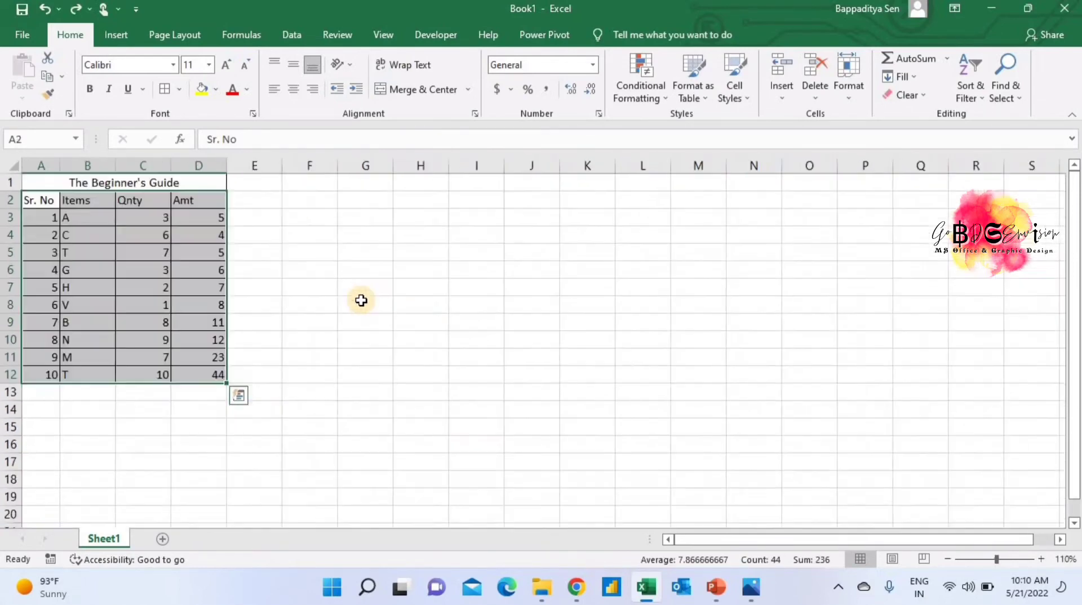
pyautogui.hotkey('ctrl', 'z')
pyautogui.hotkey('ctrl', 'z')
pyautogui.hotkey('ctrl', 'z')
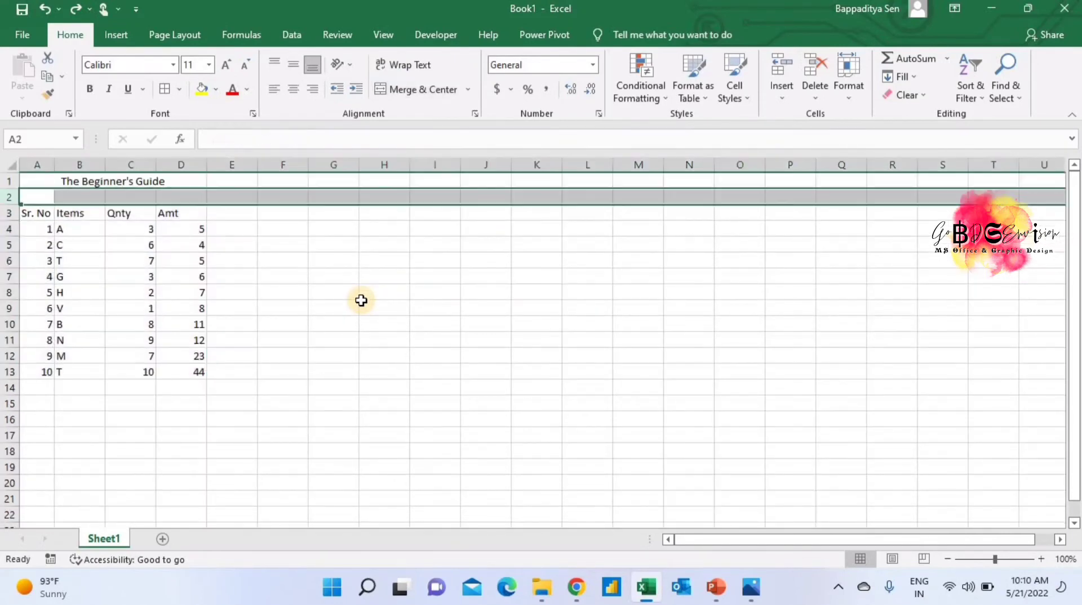
pyautogui.hotkey('ctrl', 'z')
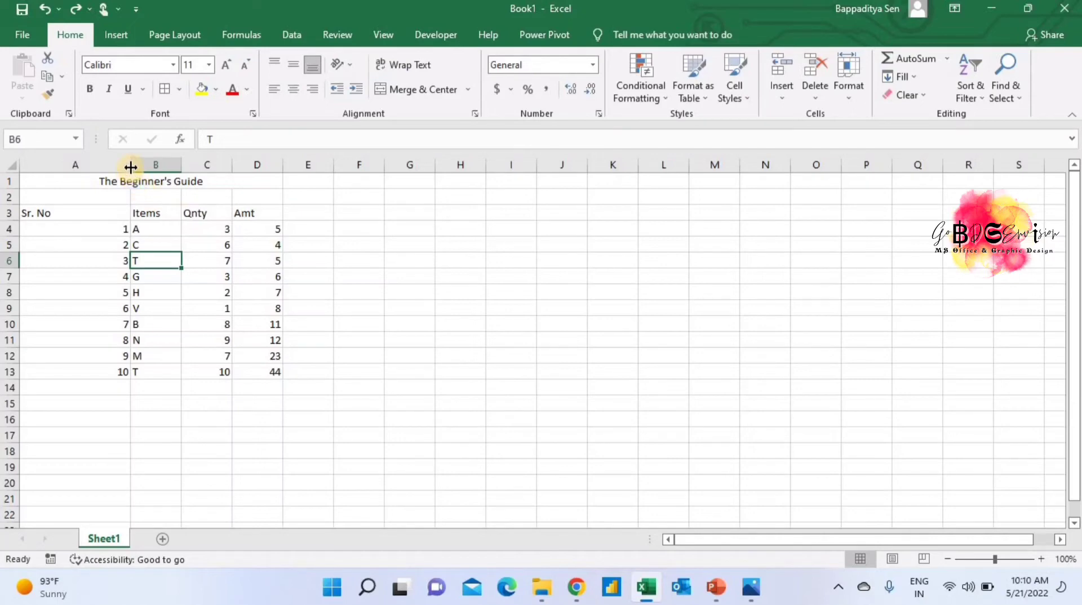
pyautogui.hotkey('ctrl', 'z')
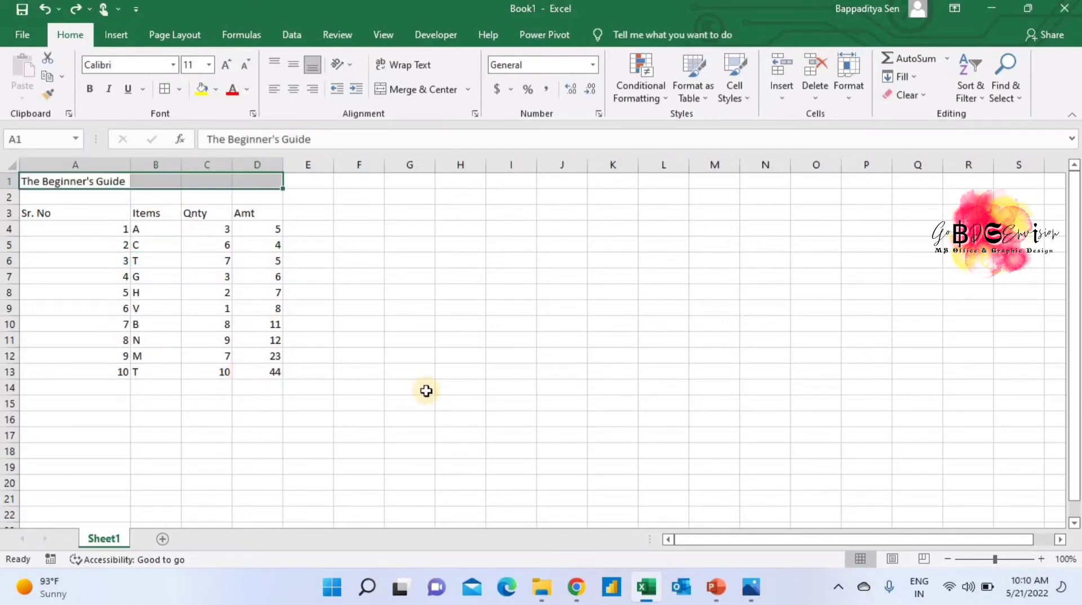
# - Delete the blank row 2 between the title and the column headings
pyautogui.click(1042, 559)
pyautogui.click(1042, 559)
pyautogui.click(1043, 559)
pyautogui.click(1042, 559)
pyautogui.click(1042, 559)
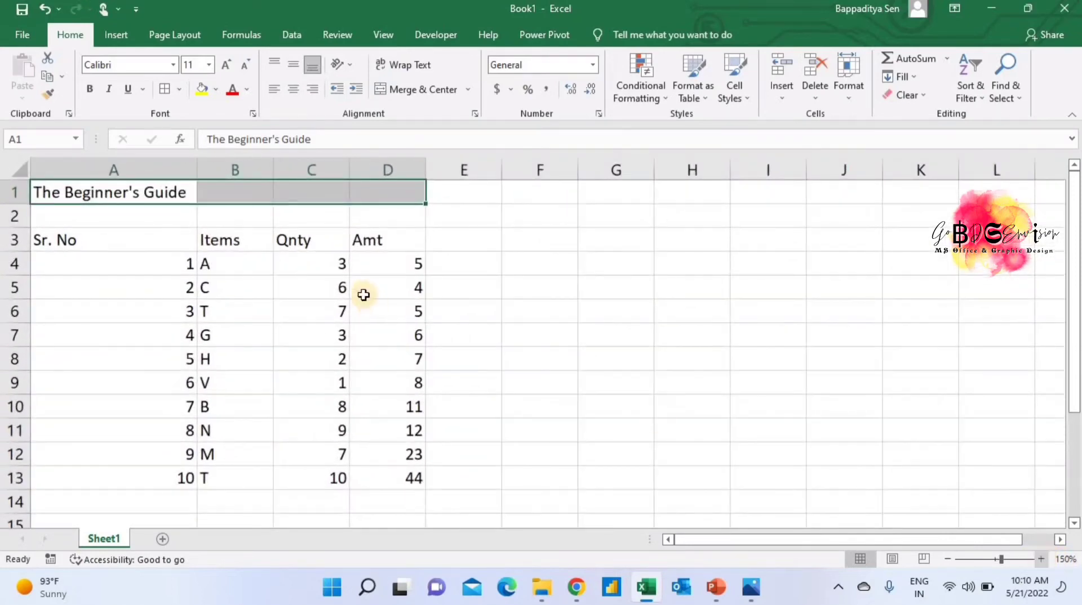
pyautogui.click(6, 215)
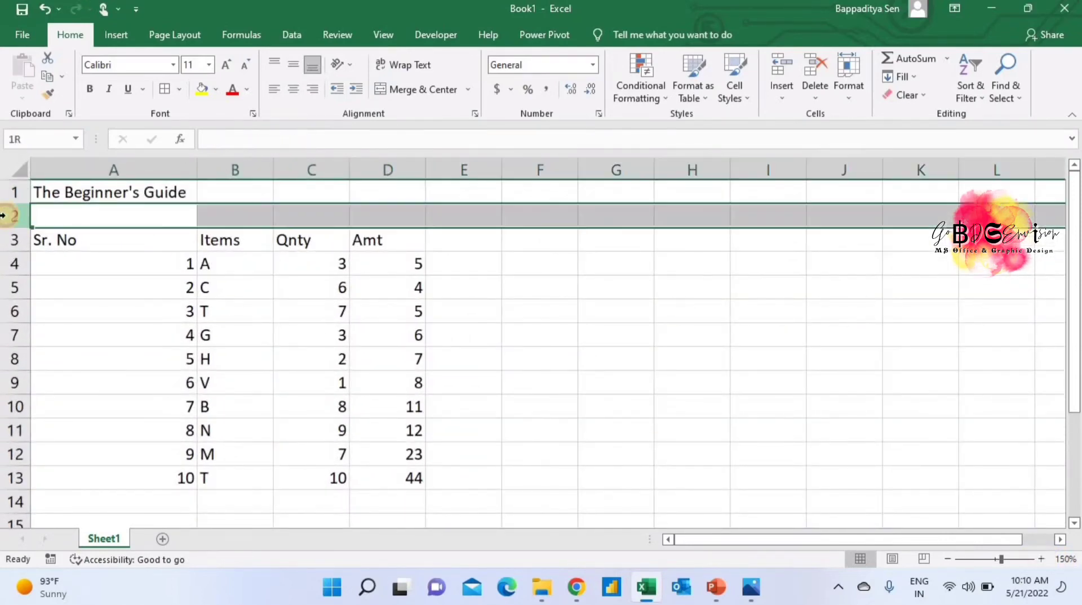
pyautogui.rightClick(7, 218)
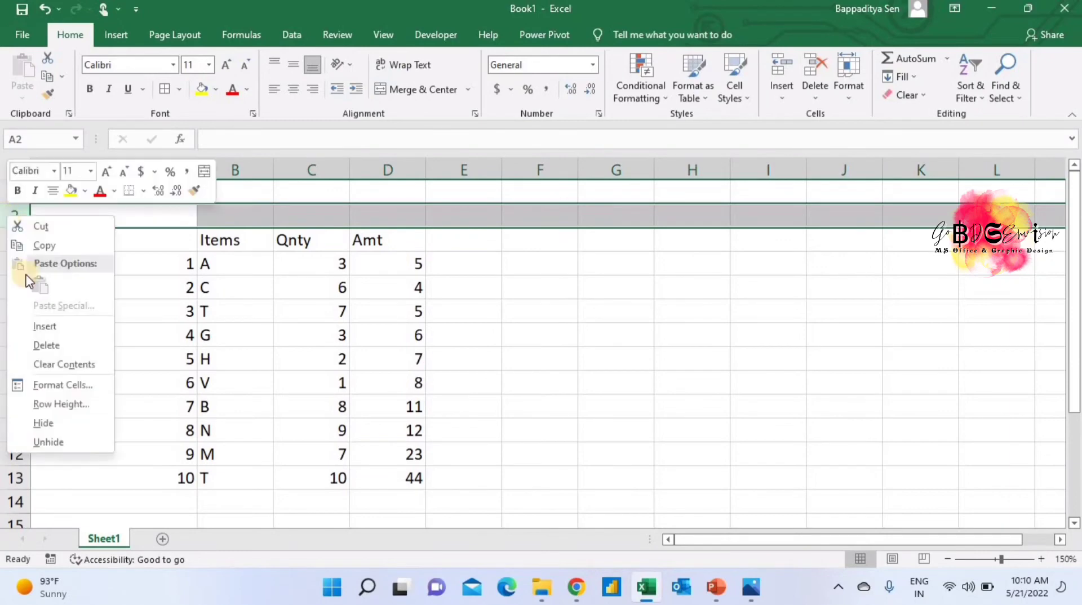
pyautogui.click(45, 343)
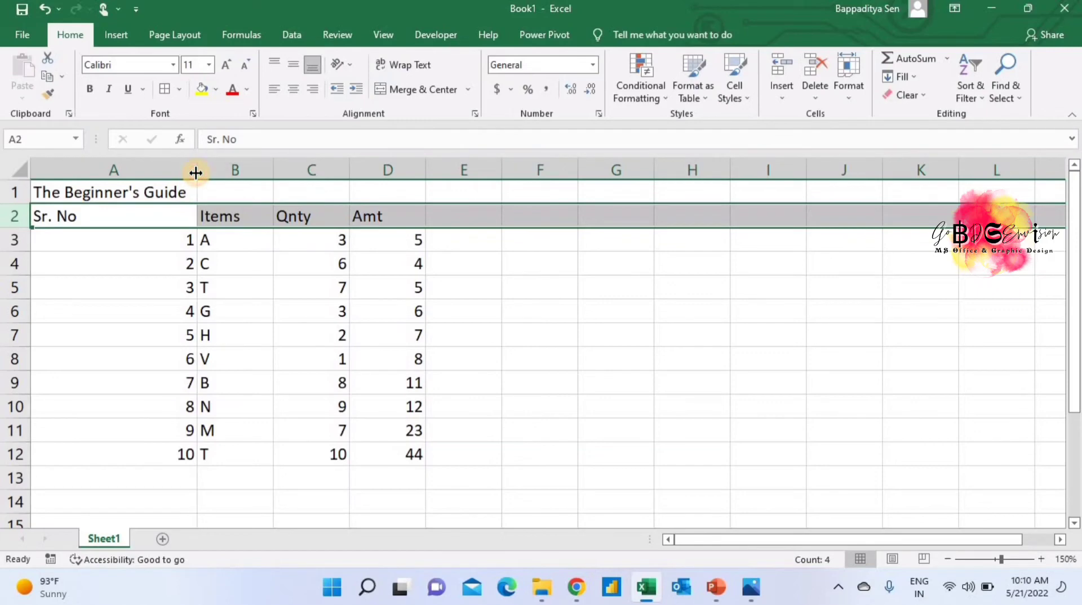
# - Merge and center the title across A1 to D1 and autofit the width of column A
pyautogui.click(130, 191)
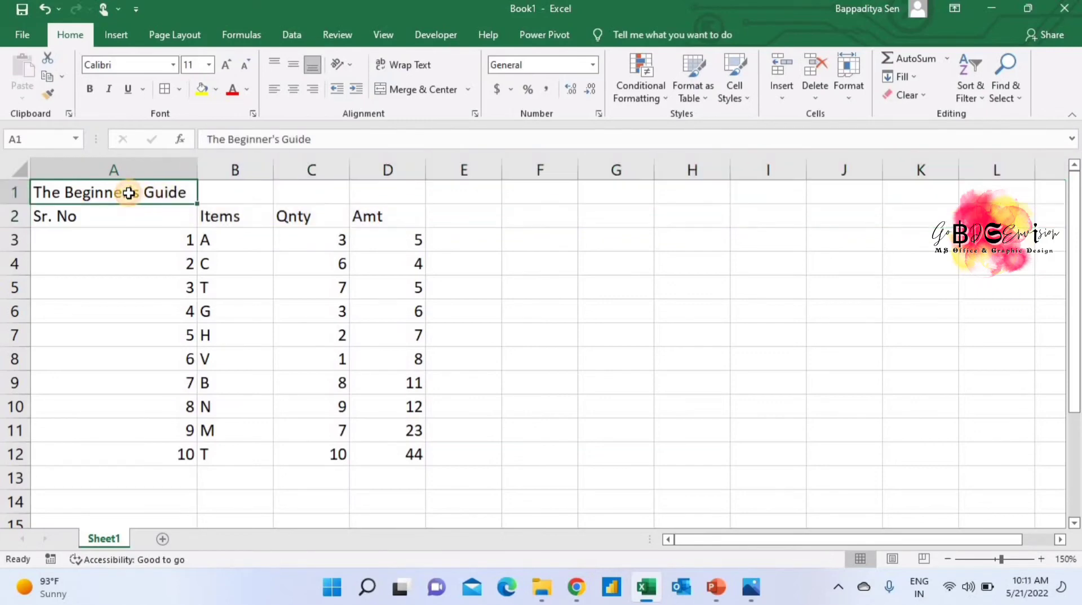
pyautogui.hotkey('shift', 'Right')
pyautogui.hotkey('shift', 'Right')
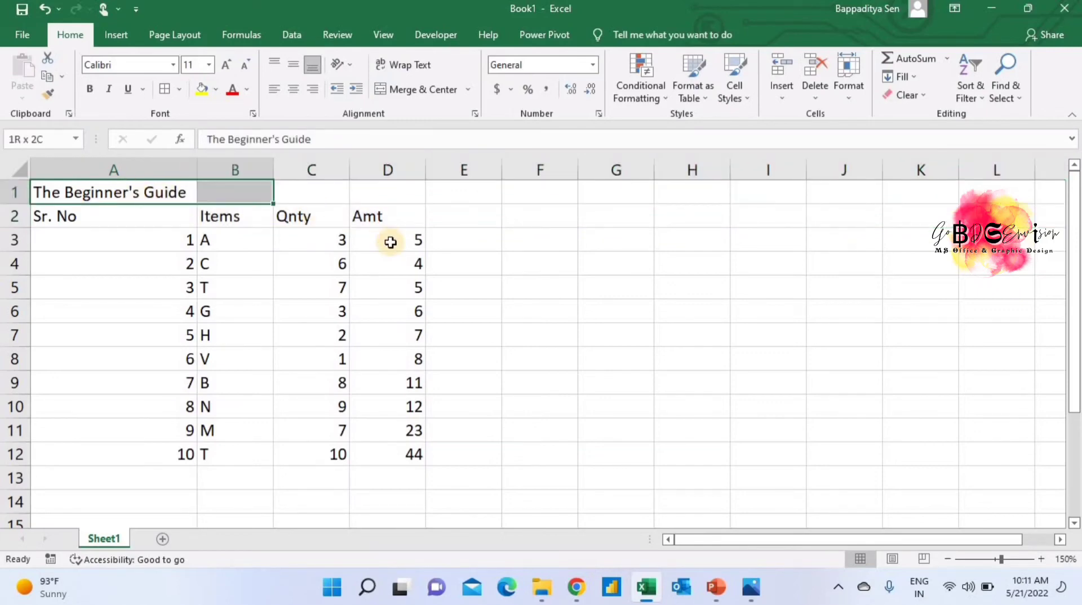
pyautogui.hotkey('shift', 'Right')
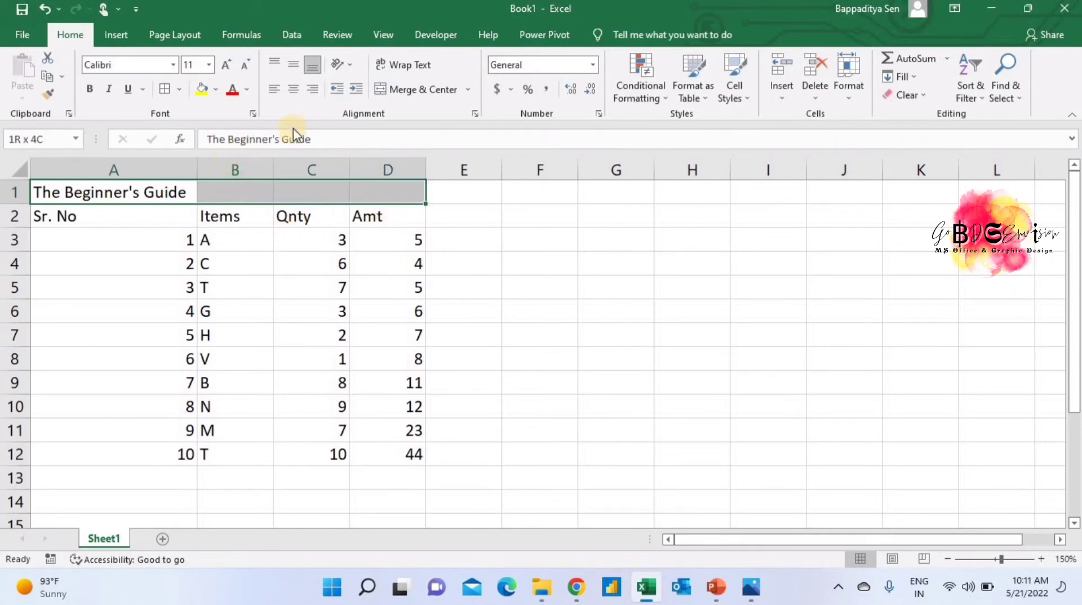
pyautogui.click(418, 90)
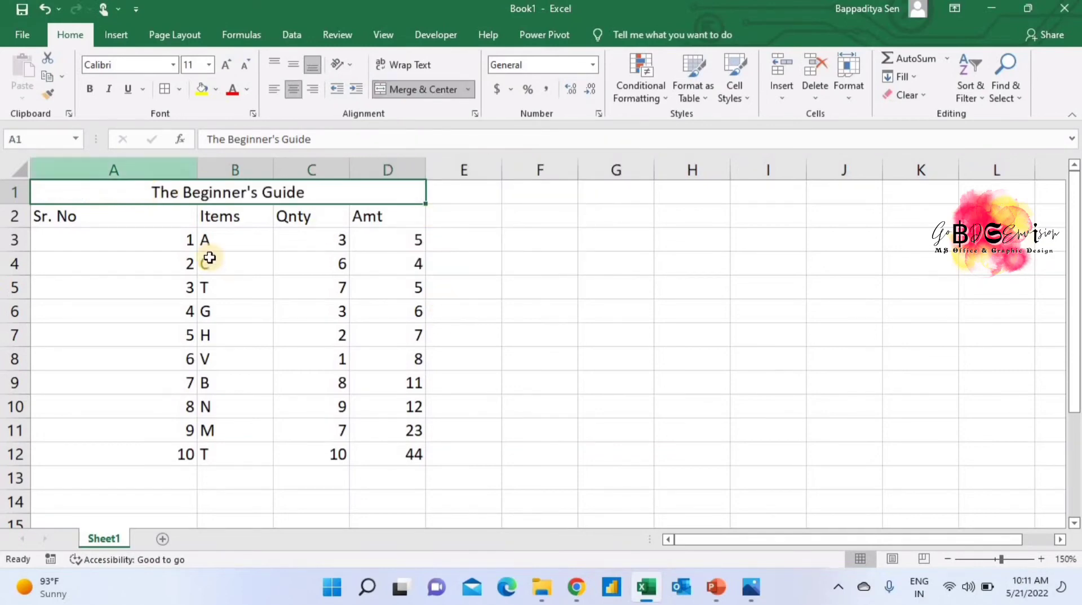
pyautogui.doubleClick(196, 169)
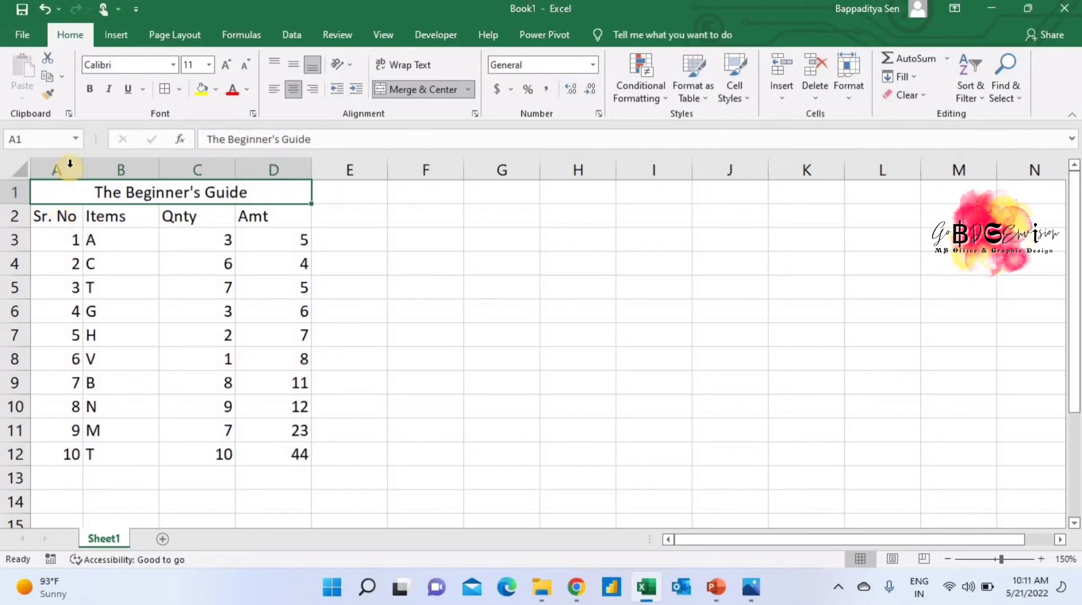
# - Try autofitting the widths of columns A to D together and undo the change
pyautogui.moveTo(68, 166); pyautogui.dragTo(251, 167)
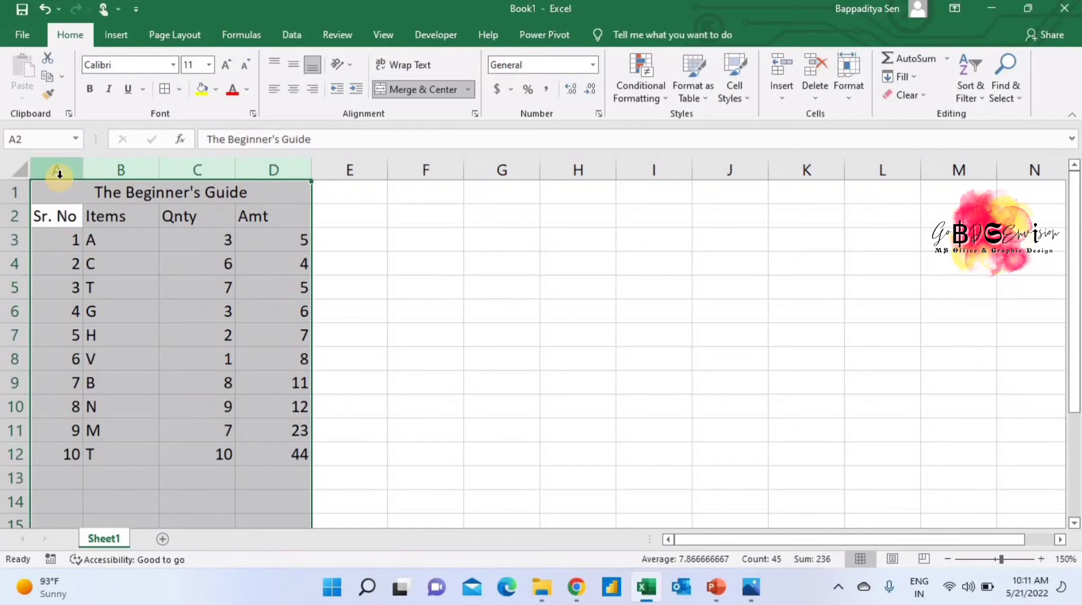
pyautogui.moveTo(59, 174); pyautogui.dragTo(307, 174)
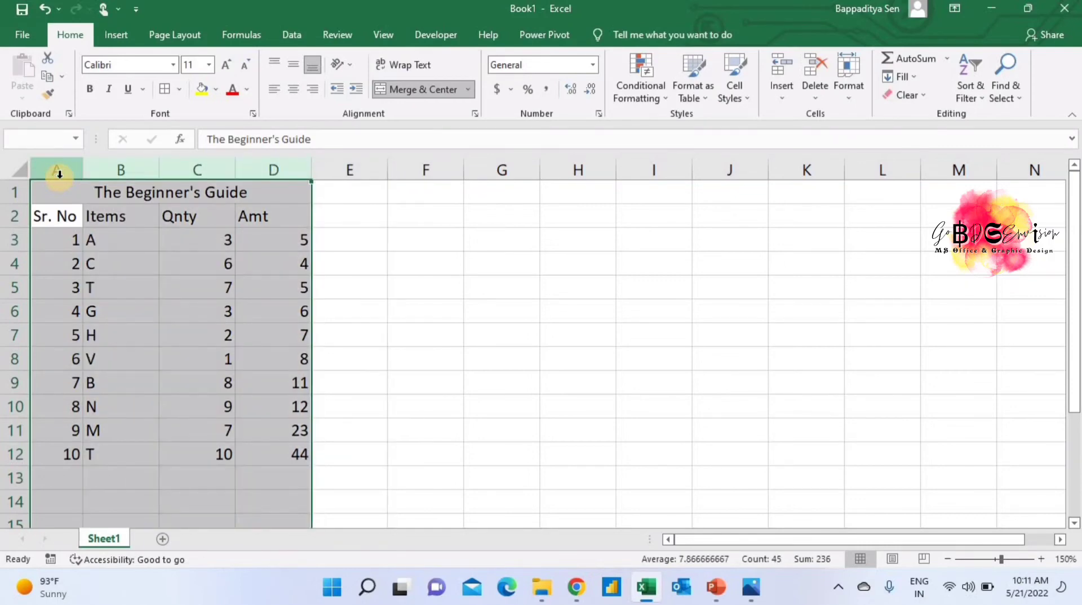
pyautogui.click(356, 271)
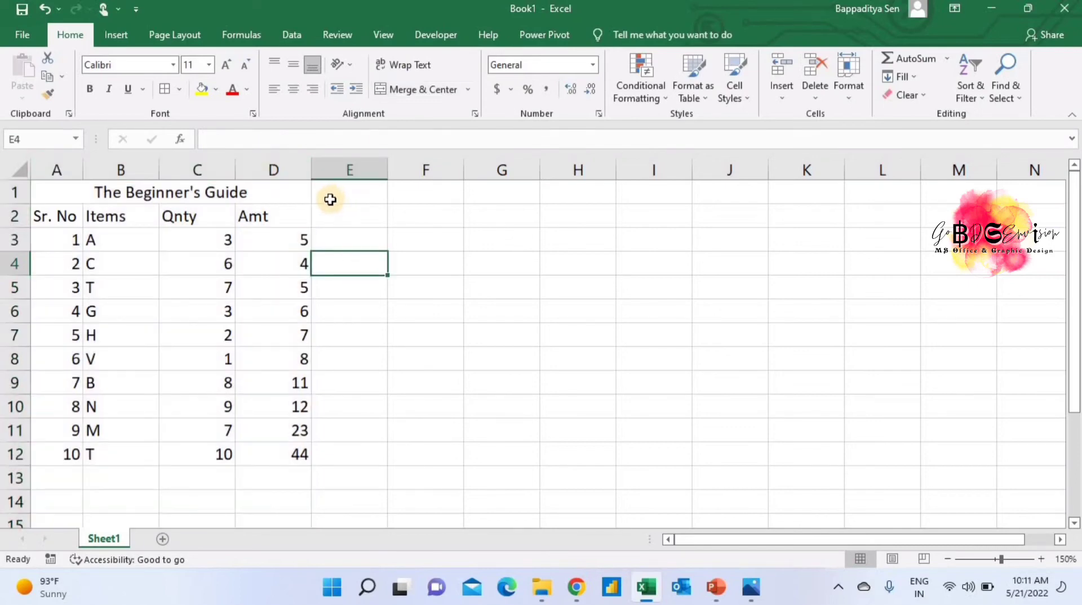
pyautogui.click(56, 168)
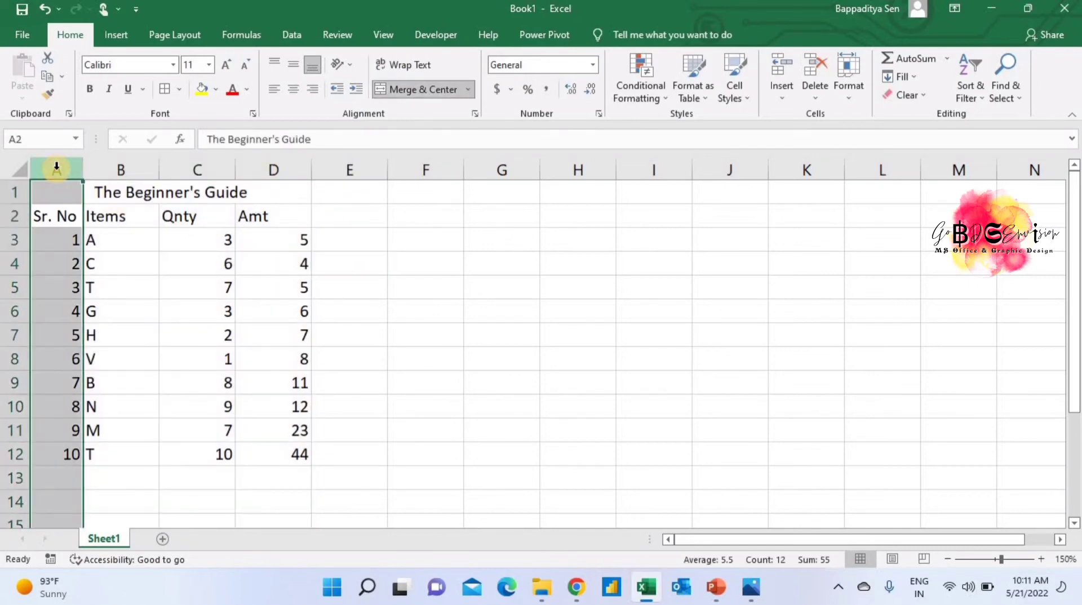
pyautogui.moveTo(57, 168); pyautogui.dragTo(313, 170)
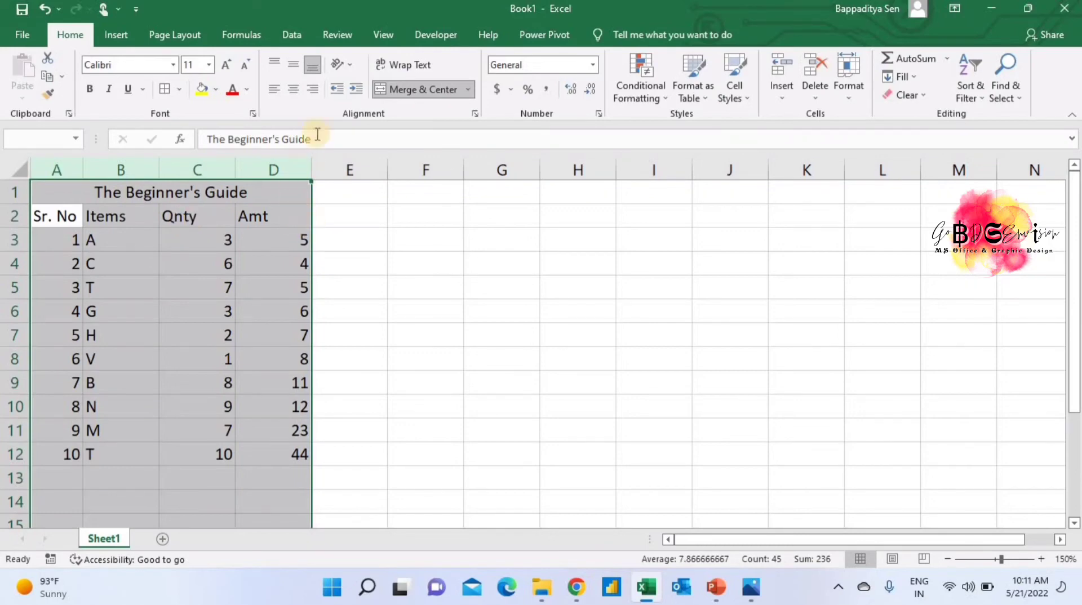
pyautogui.doubleClick(163, 171)
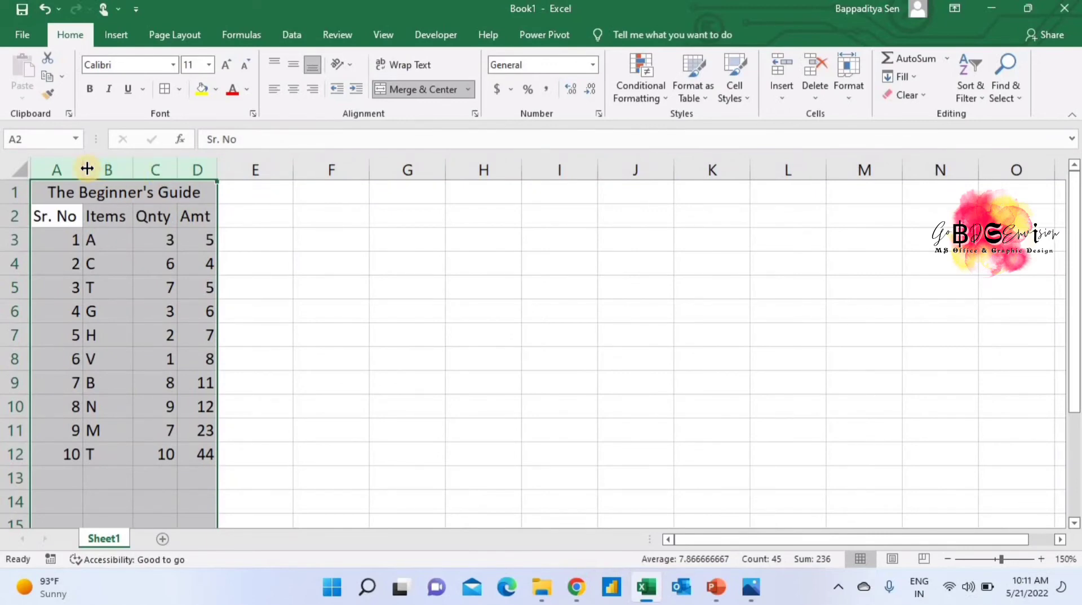
pyautogui.hotkey('ctrl', 'z')
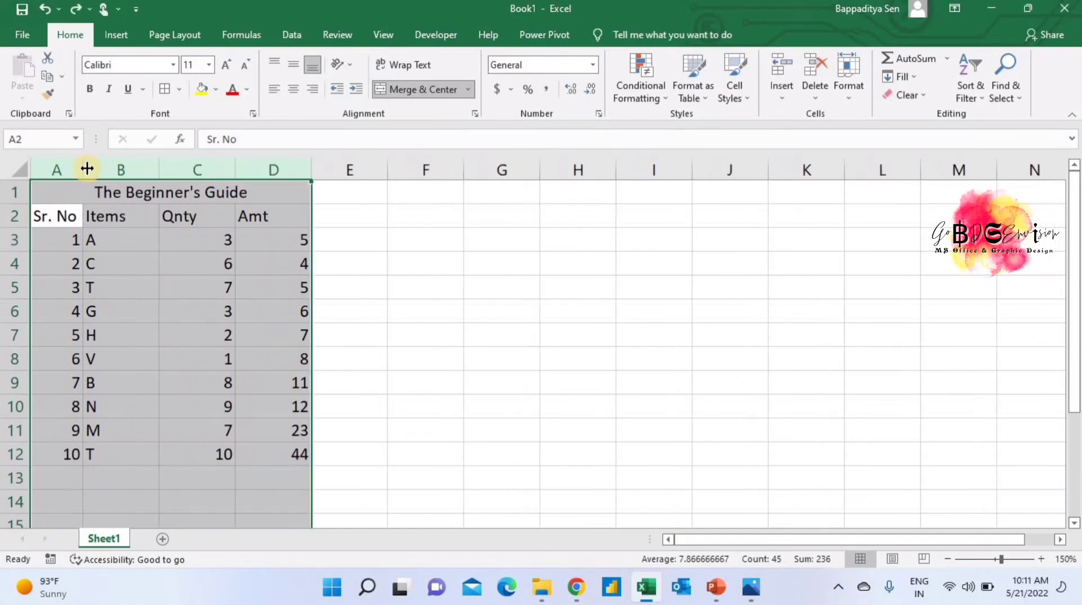
pyautogui.click(401, 314)
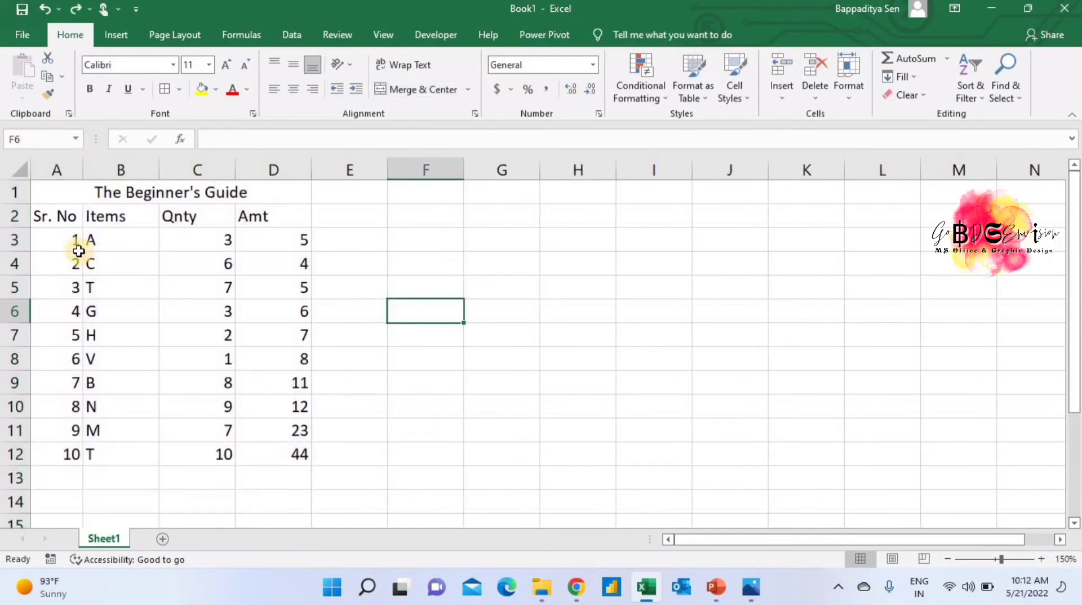
# - Apply All Borders to the merged title cell in row 1
pyautogui.click(73, 207)
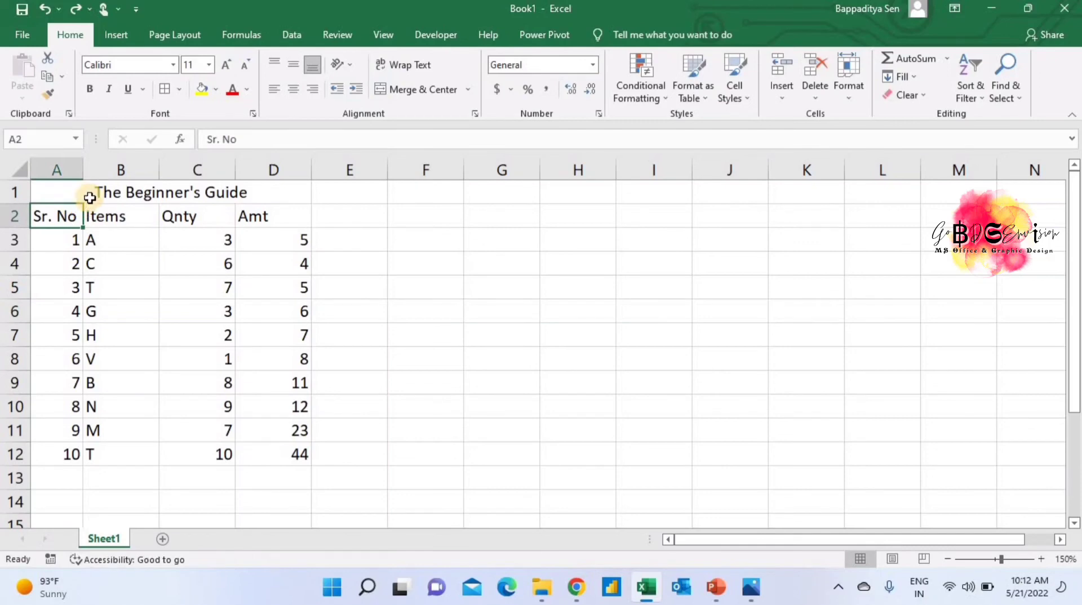
pyautogui.click(89, 197)
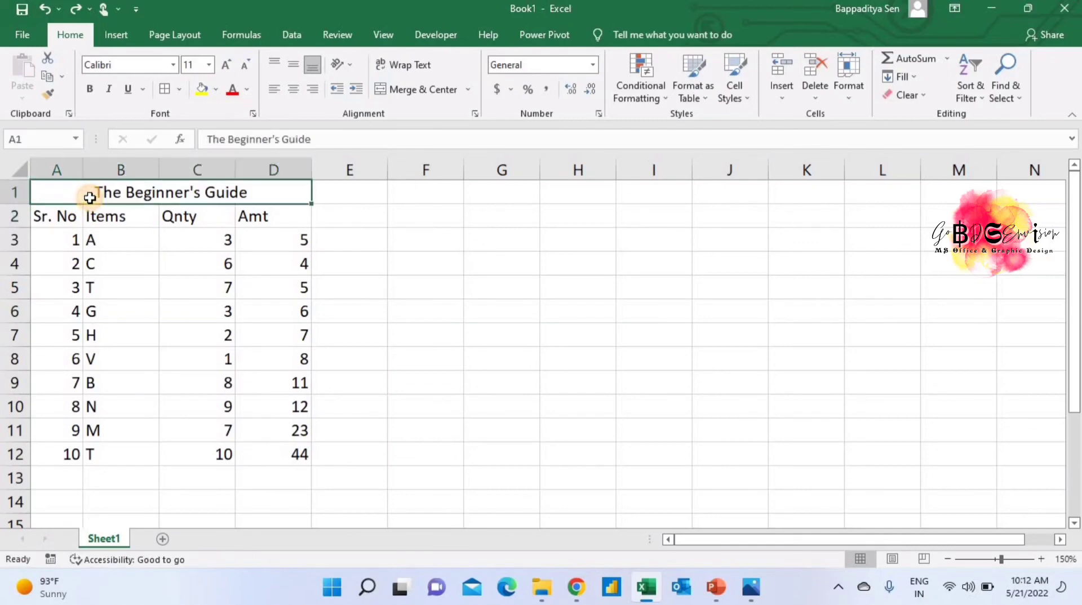
pyautogui.click(180, 90)
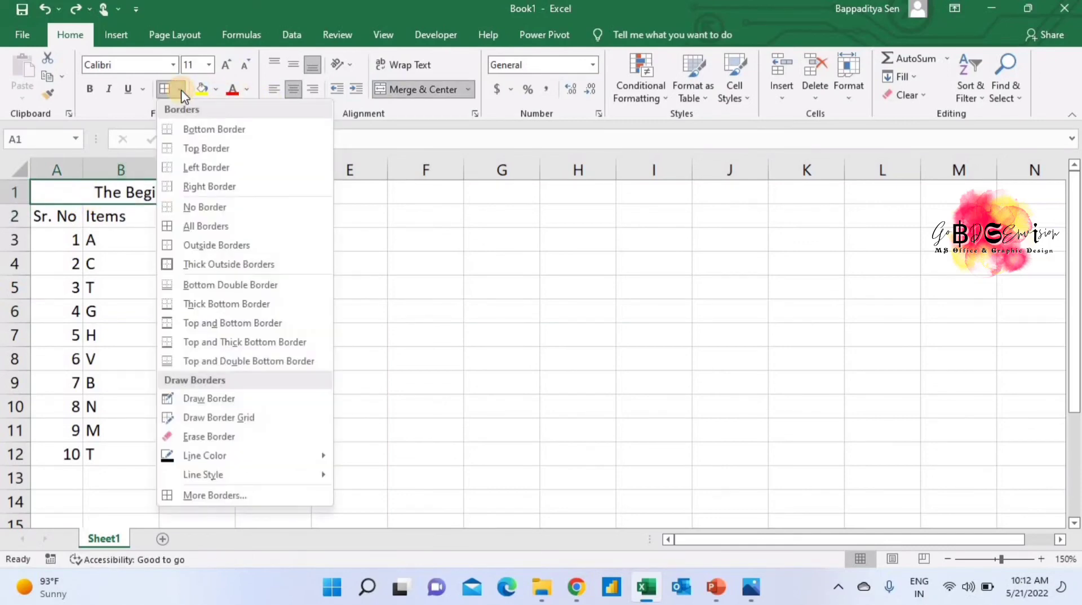
pyautogui.click(219, 228)
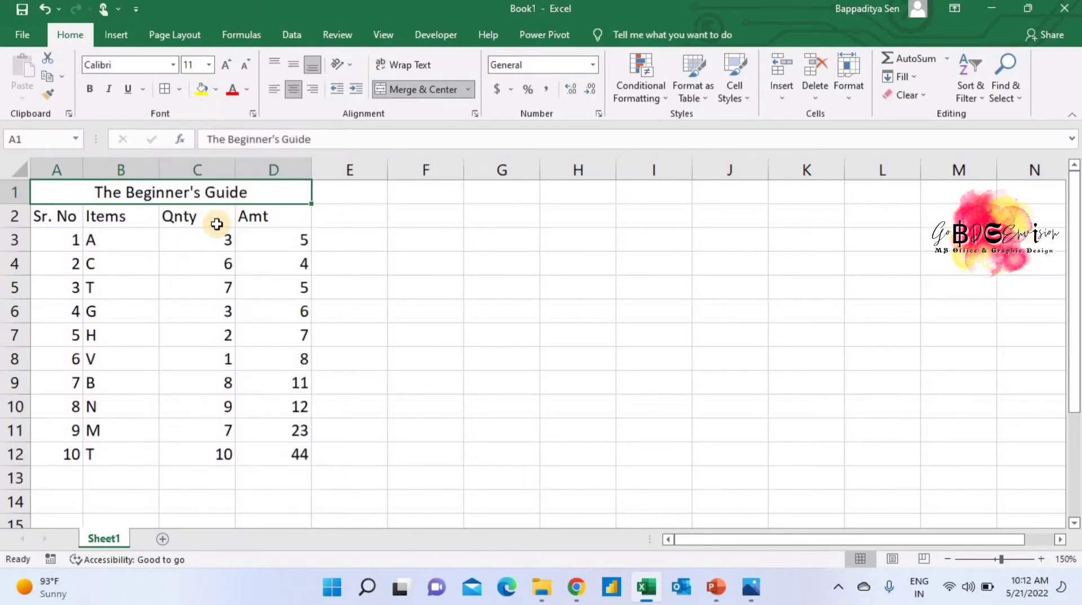
pyautogui.click(196, 266)
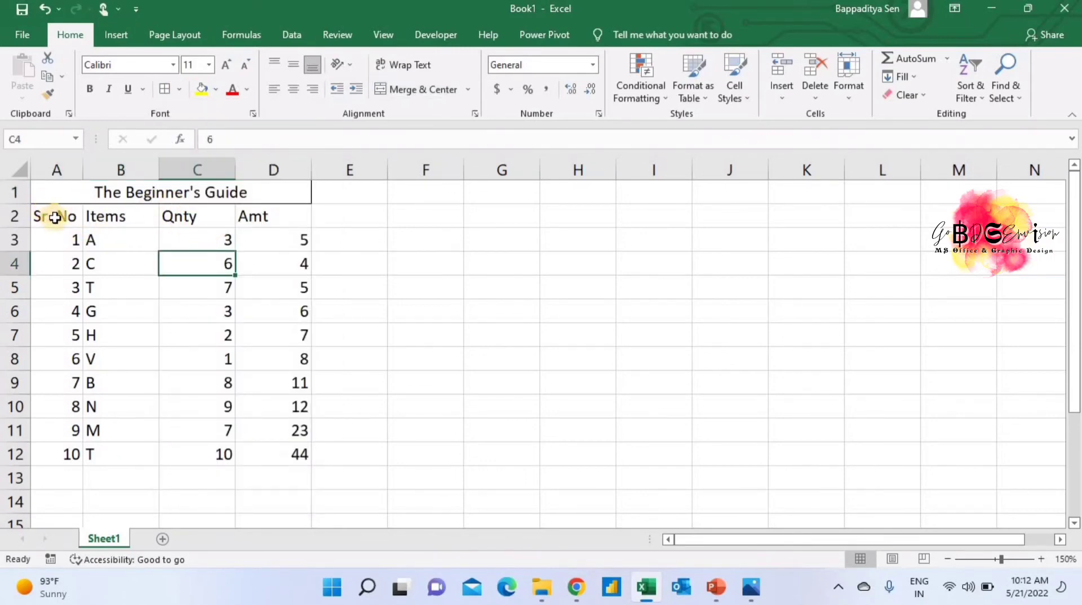
# - Apply All Borders to the headings and item rows in A2:D12
pyautogui.click(55, 217)
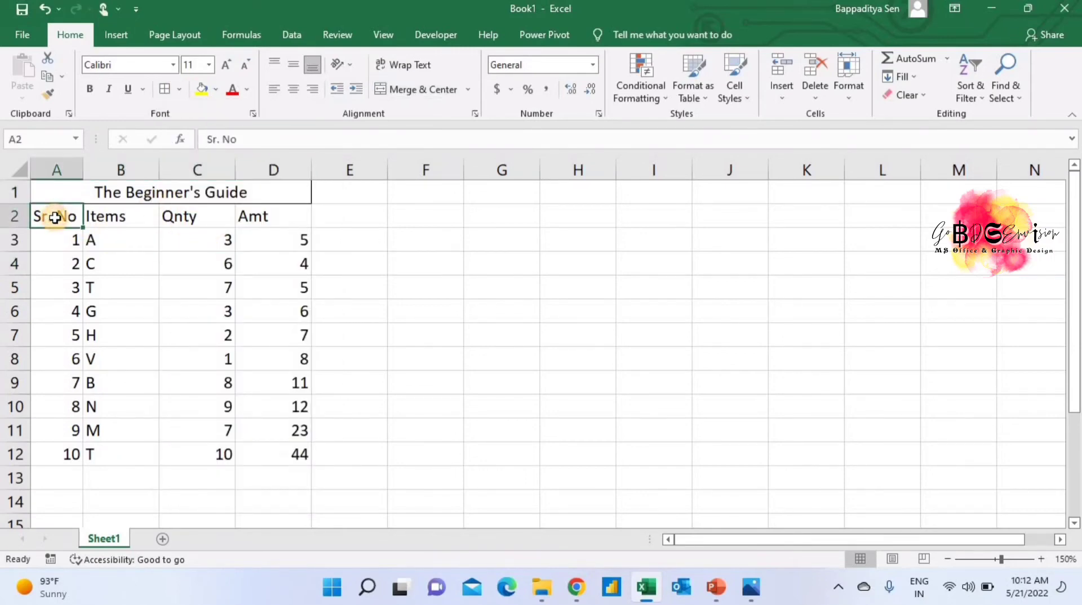
pyautogui.hotkey('shift', 'Right')
pyautogui.hotkey('shift', 'Right')
pyautogui.hotkey('shift', 'Right')
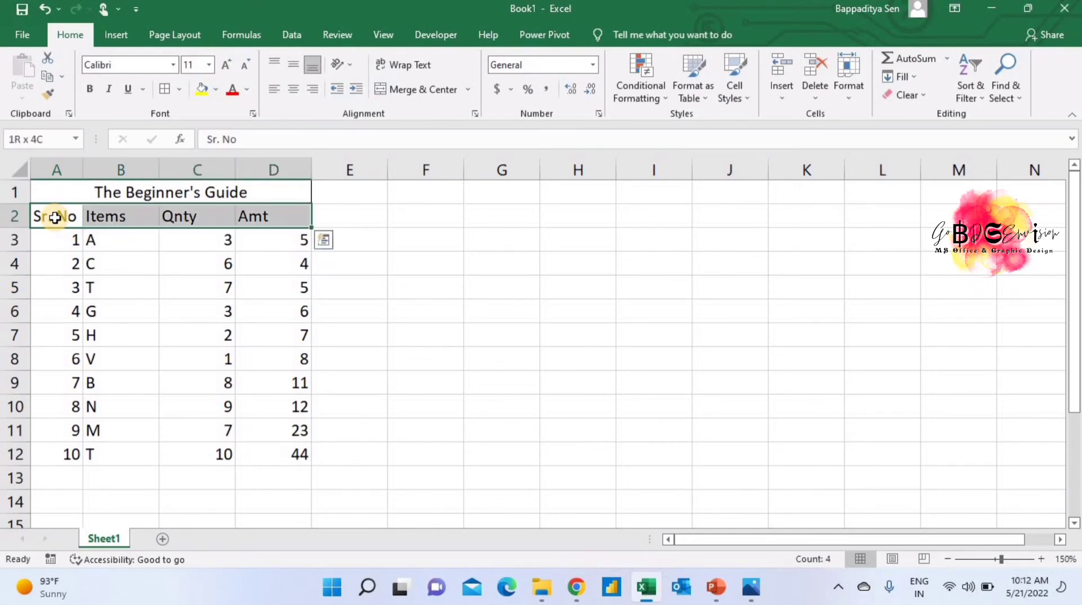
pyautogui.hotkey('shift', 'Down')
pyautogui.hotkey('shift', 'Down')
pyautogui.hotkey('shift', 'Down')
pyautogui.hotkey('shift', 'Down')
pyautogui.hotkey('shift', 'Down')
pyautogui.hotkey('shift', 'Down')
pyautogui.hotkey('shift', 'Down')
pyautogui.hotkey('shift', 'Down')
pyautogui.hotkey('shift', 'Down')
pyautogui.hotkey('shift', 'Down')
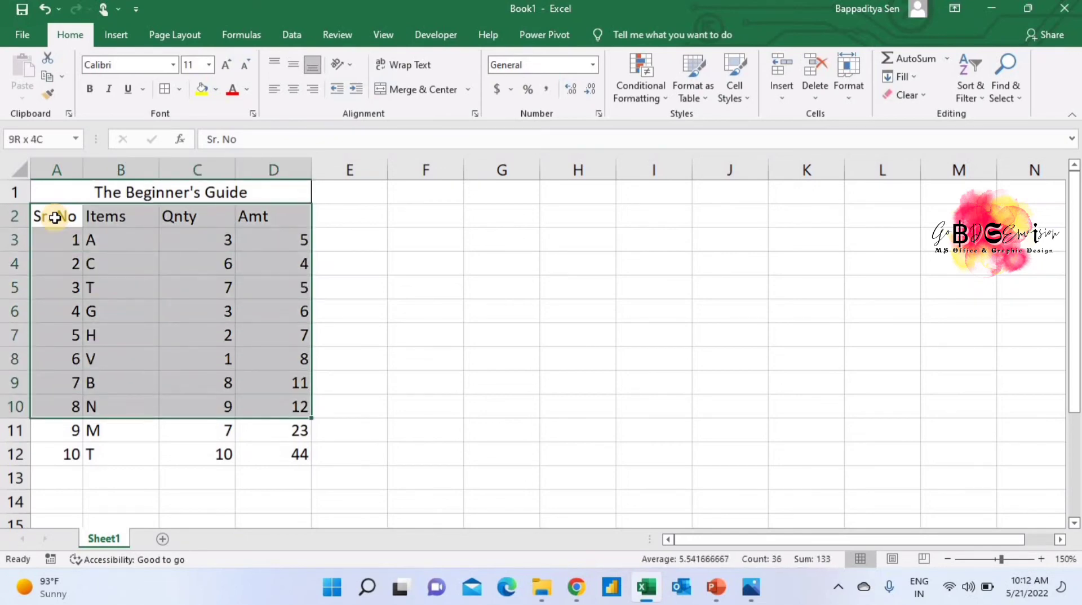
pyautogui.click(165, 89)
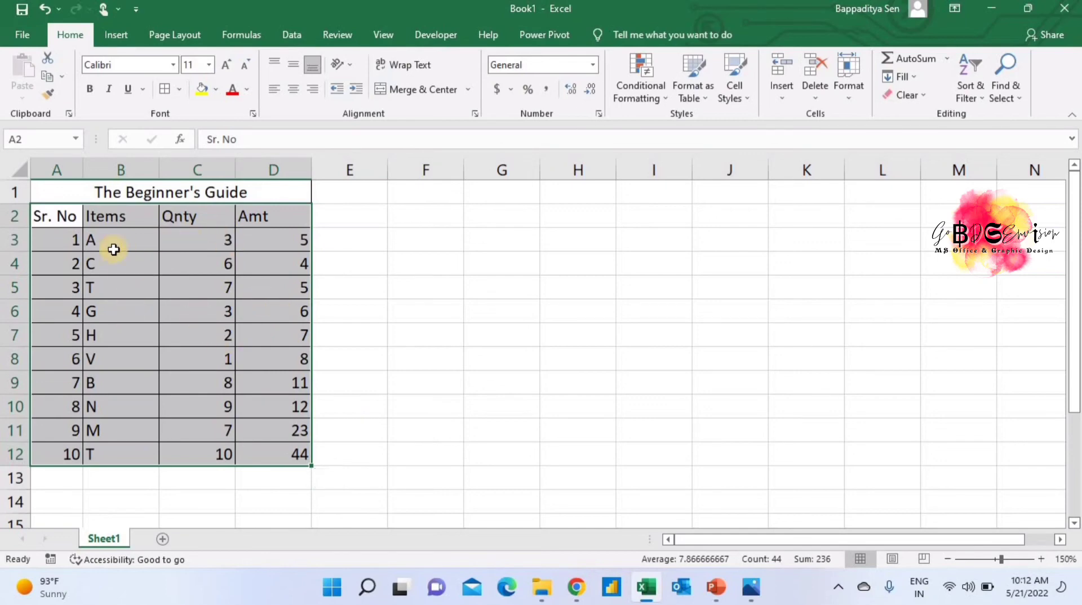
# - Center the contents of the headings and item rows in A2:D12 horizontally
pyautogui.click(71, 223)
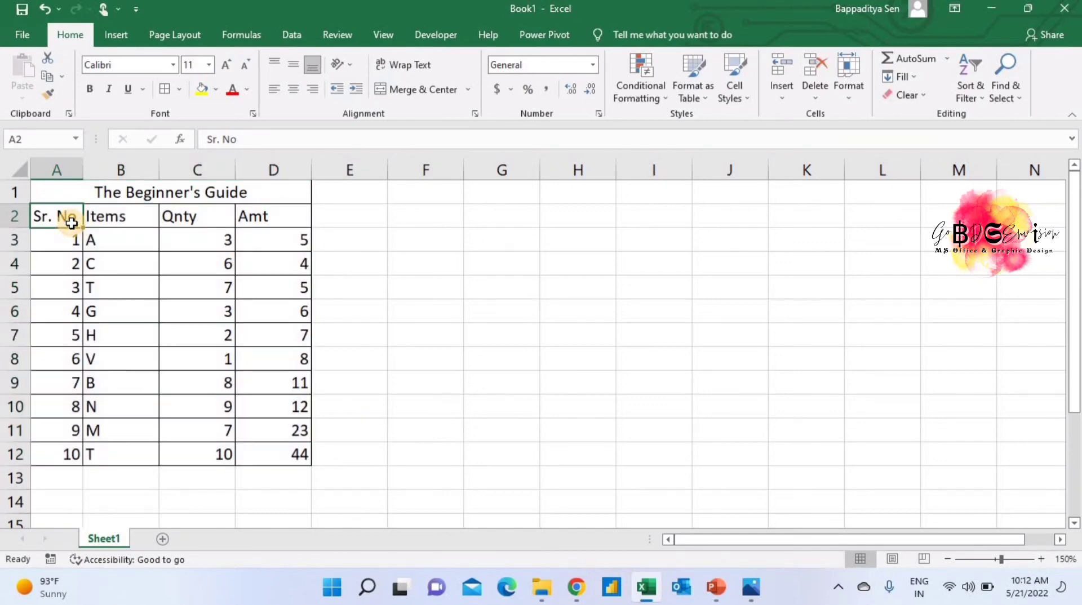
pyautogui.hotkey('shift', 'Down')
pyautogui.hotkey('shift', 'Down')
pyautogui.hotkey('shift', 'Down')
pyautogui.hotkey('shift', 'Down')
pyautogui.hotkey('shift', 'Down')
pyautogui.hotkey('shift', 'Down')
pyautogui.hotkey('shift', 'Down')
pyautogui.hotkey('shift', 'Down')
pyautogui.hotkey('shift', 'Down')
pyautogui.hotkey('shift', 'Down')
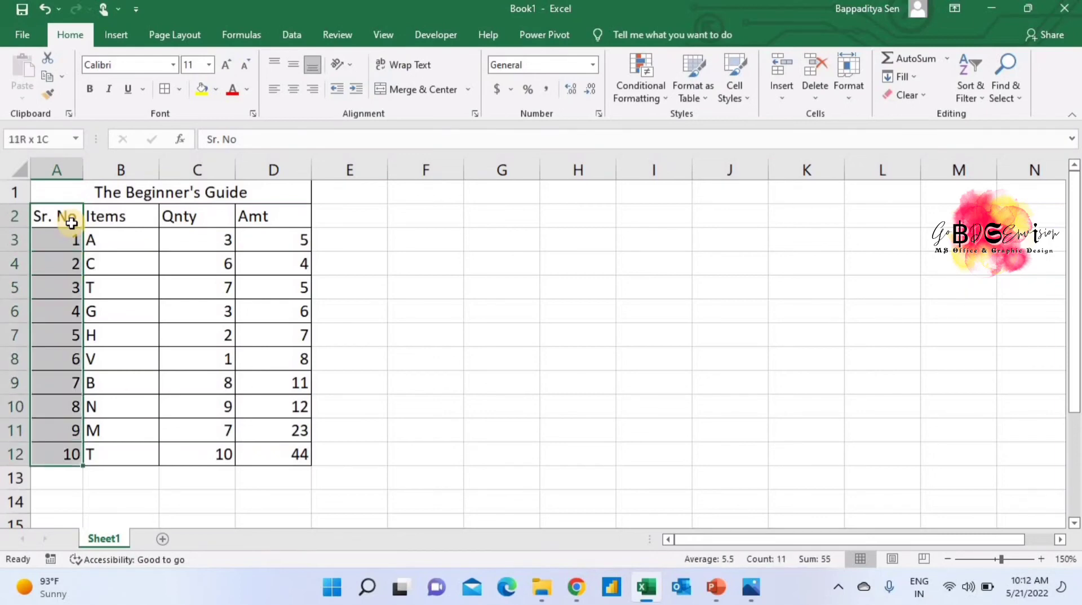
pyautogui.hotkey('shift', 'Right')
pyautogui.hotkey('shift', 'Right')
pyautogui.hotkey('shift', 'Right')
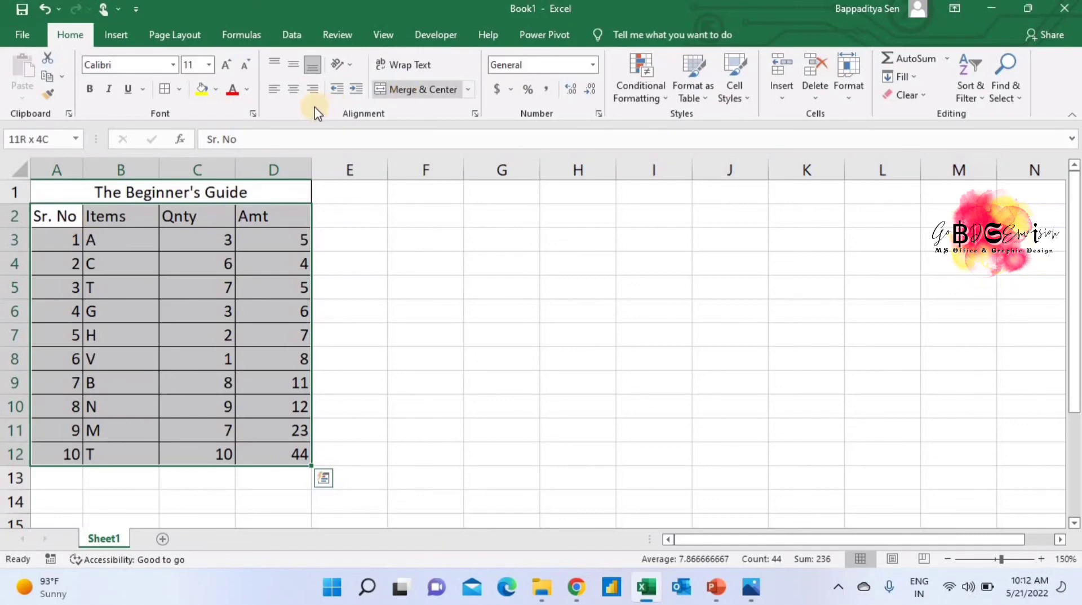
pyautogui.click(293, 90)
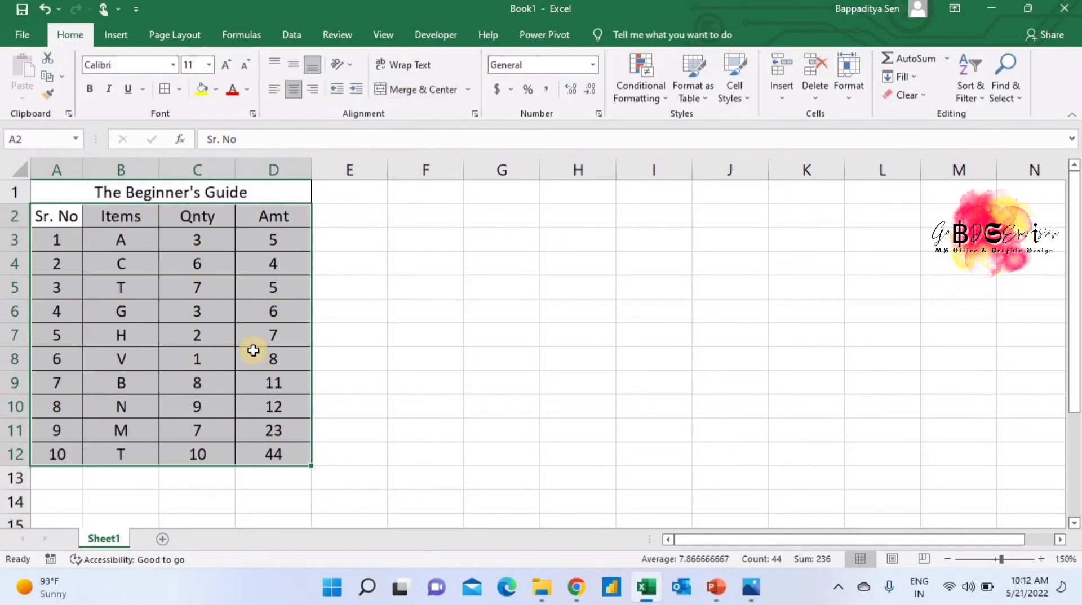
pyautogui.click(391, 329)
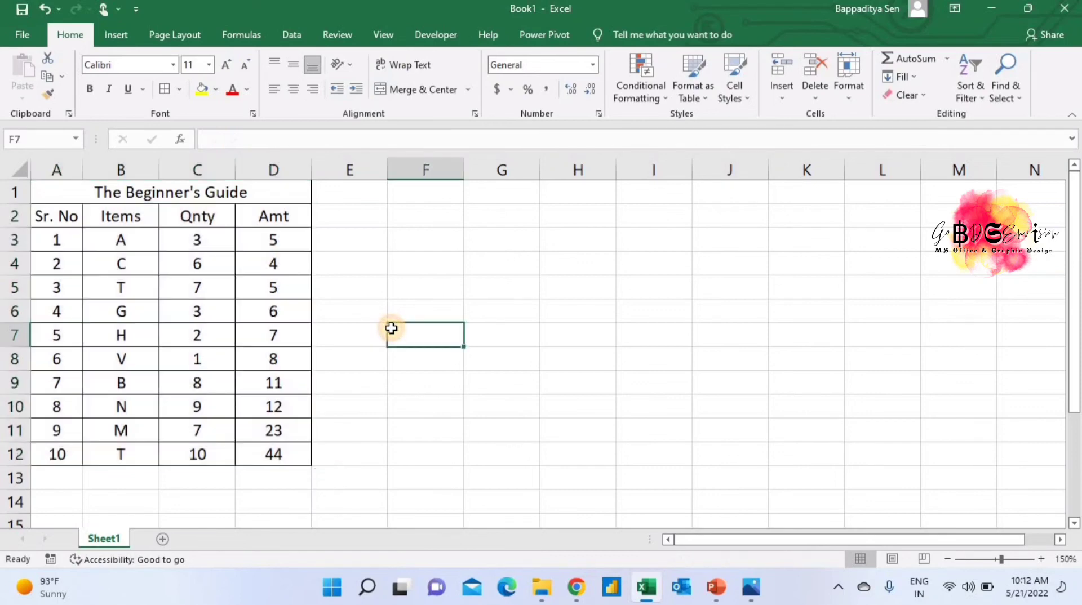
# - Make the merged title in row 1 bold and the column headings in A2:D2 italic
pyautogui.click(107, 197)
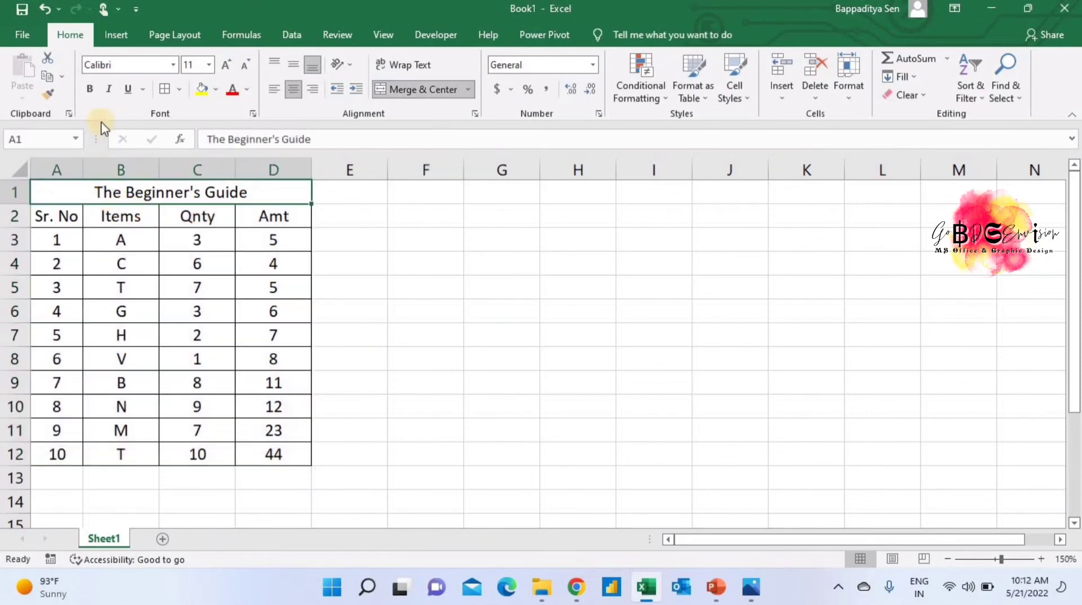
pyautogui.click(88, 90)
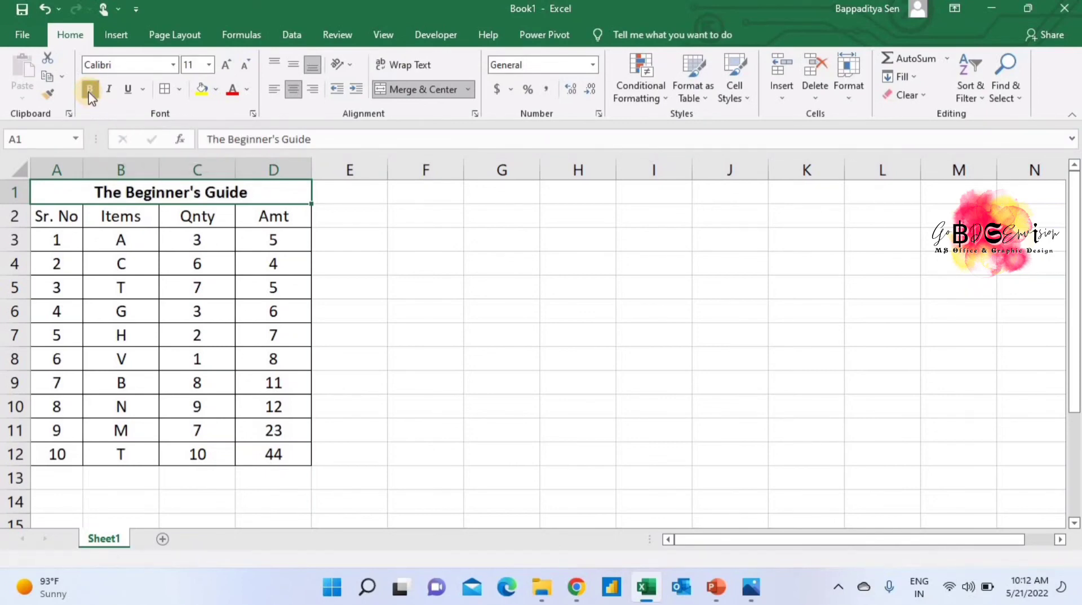
pyautogui.click(56, 216)
pyautogui.hotkey('shift', 'Right')
pyautogui.hotkey('shift', 'Right')
pyautogui.hotkey('shift', 'Right')
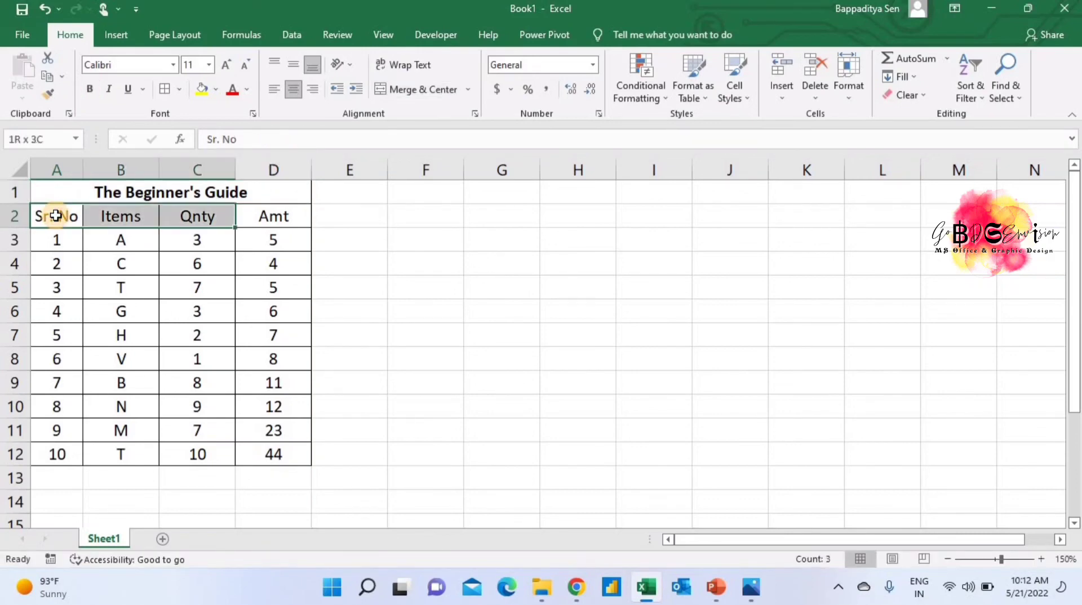
pyautogui.click(109, 90)
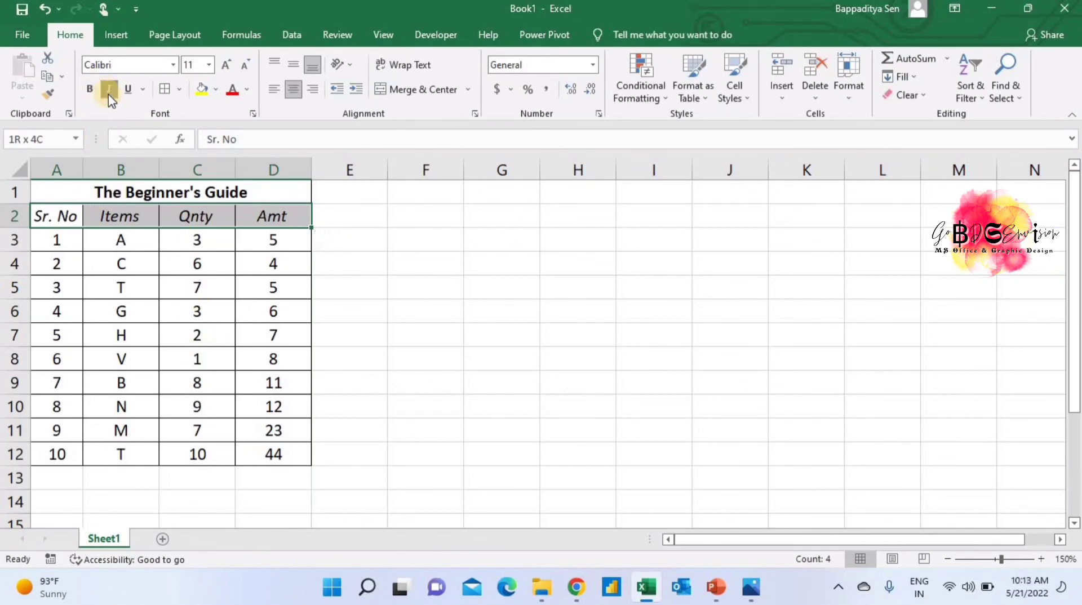
pyautogui.click(181, 302)
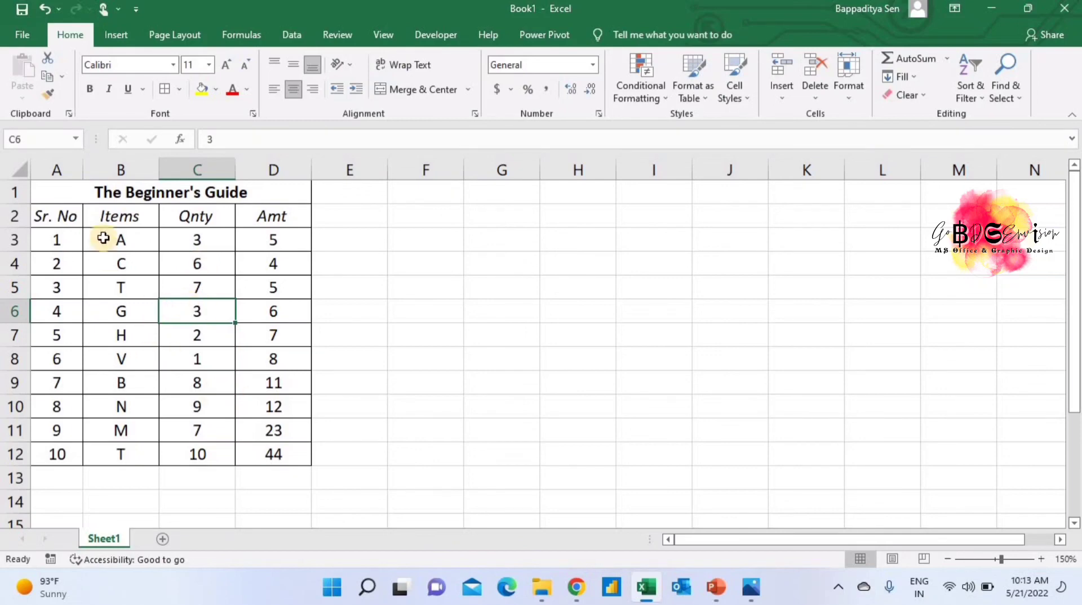
# - Apply Thick Outside Borders to the merged title cell in row 1
pyautogui.moveTo(62, 199); pyautogui.dragTo(66, 460)
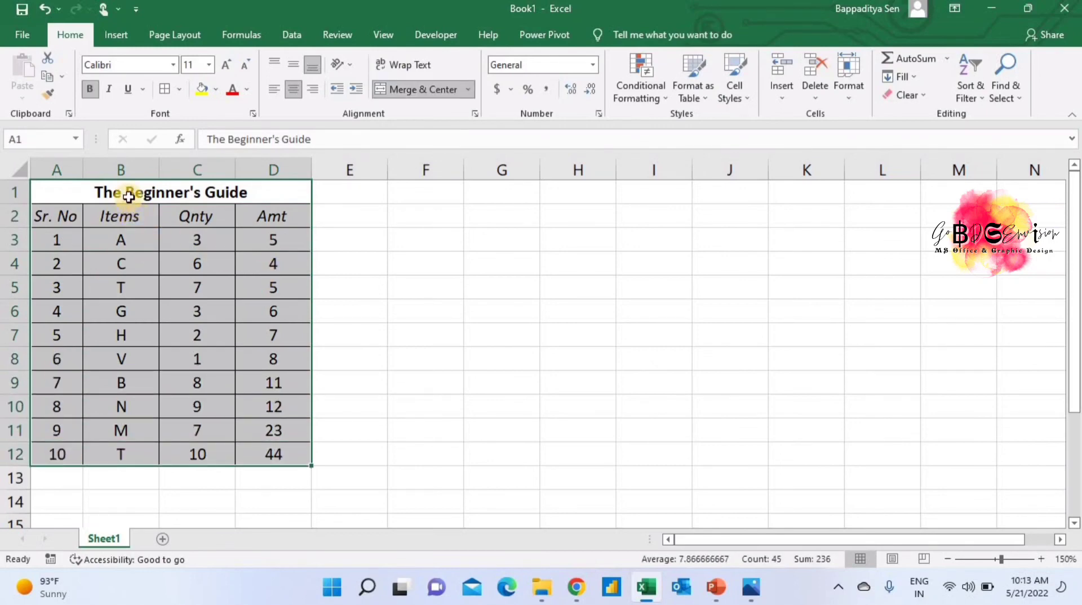
pyautogui.click(127, 198)
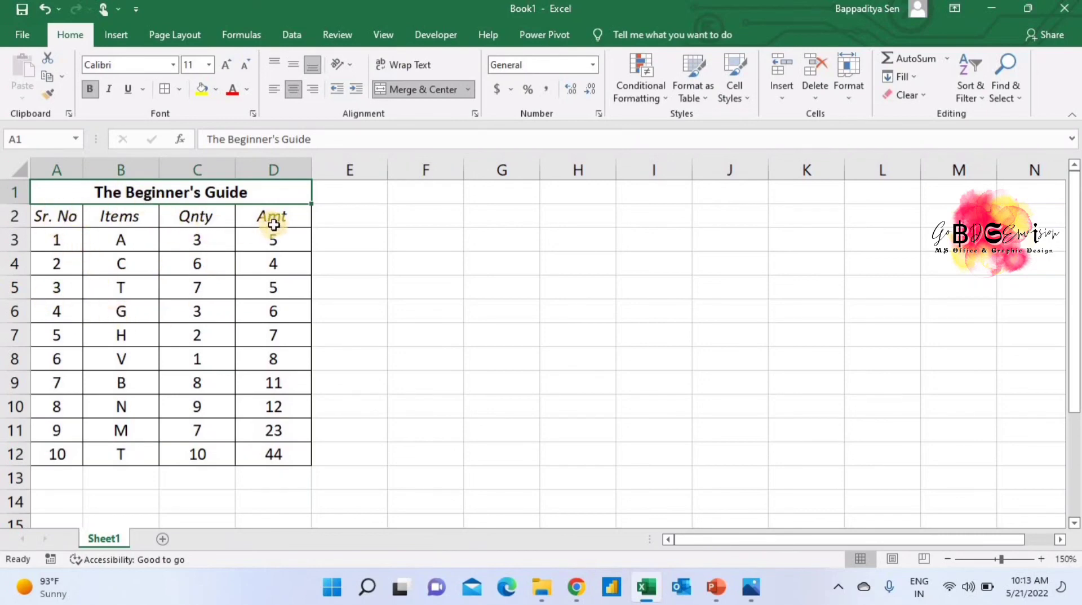
pyautogui.click(179, 90)
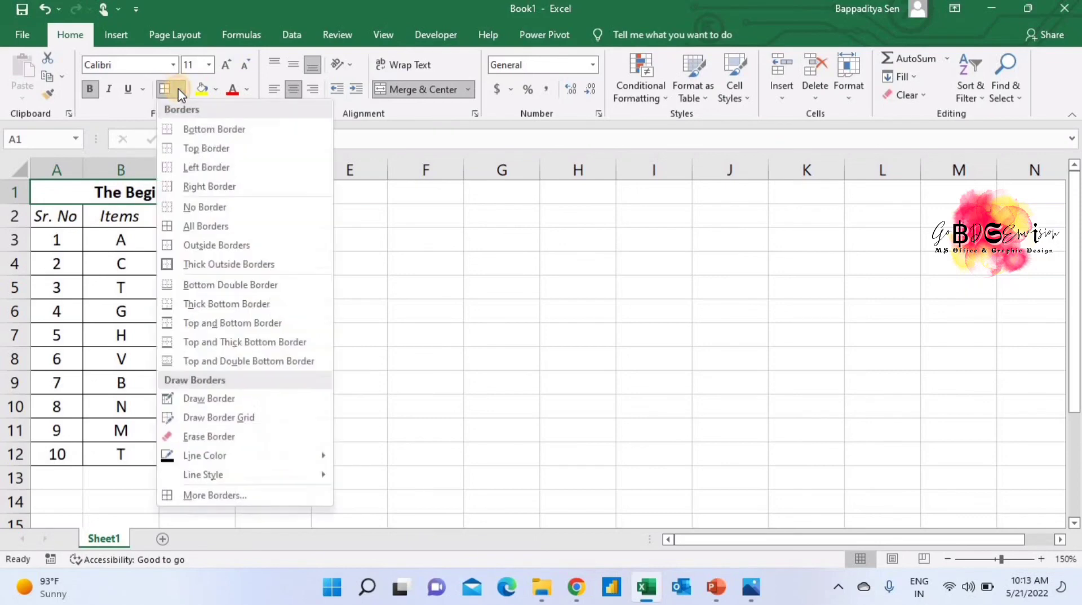
pyautogui.click(227, 264)
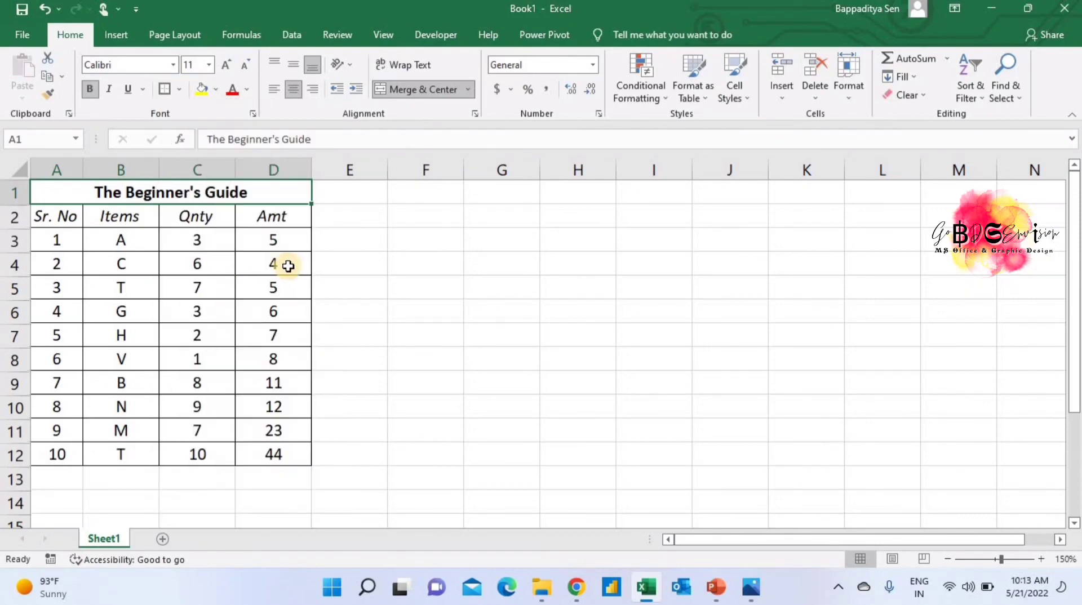
pyautogui.click(370, 265)
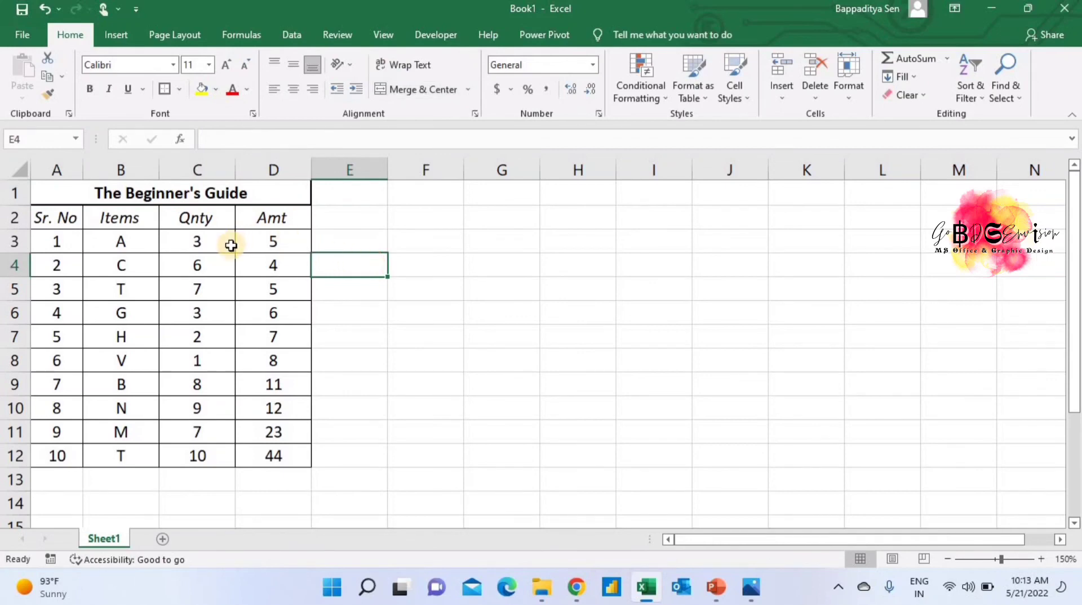
# - Apply Thick Outside Borders around the column headings in A2:D2
pyautogui.click(41, 223)
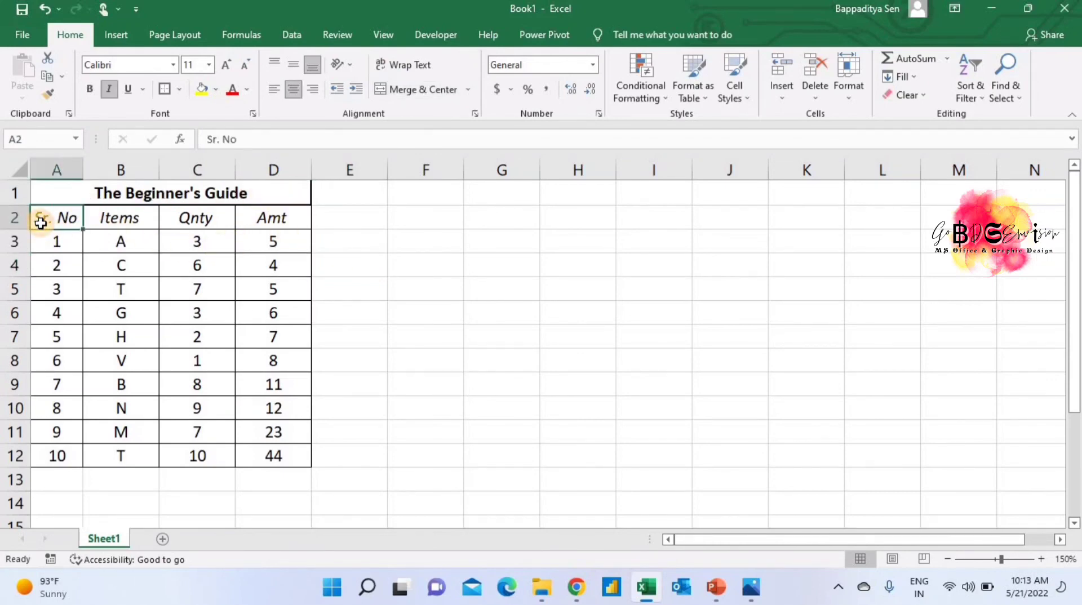
pyautogui.hotkey('shift', 'Right')
pyautogui.hotkey('shift', 'Right')
pyautogui.hotkey('shift', 'Right')
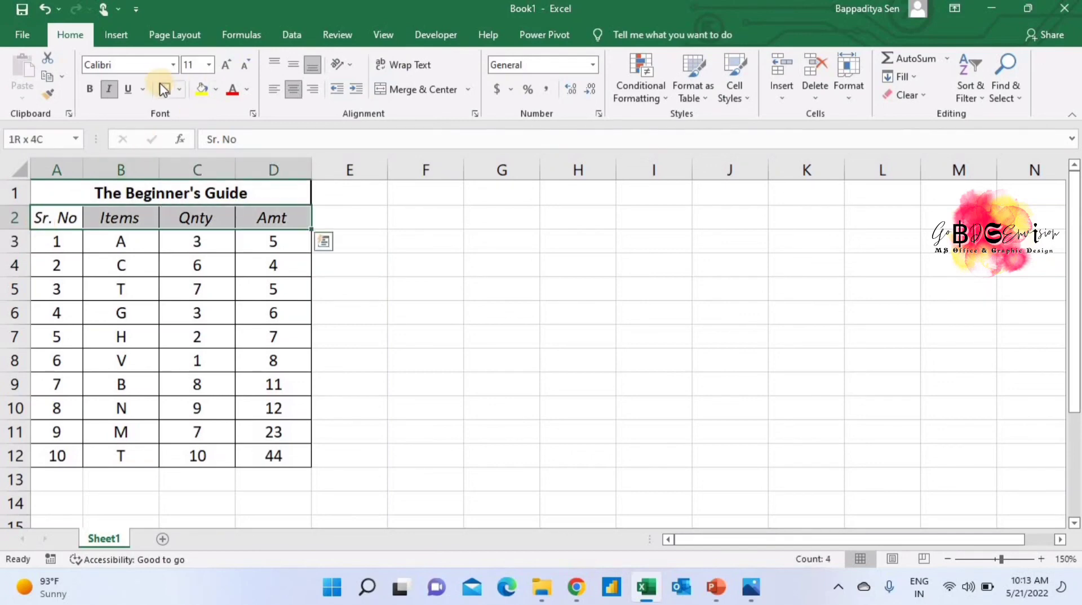
pyautogui.click(163, 89)
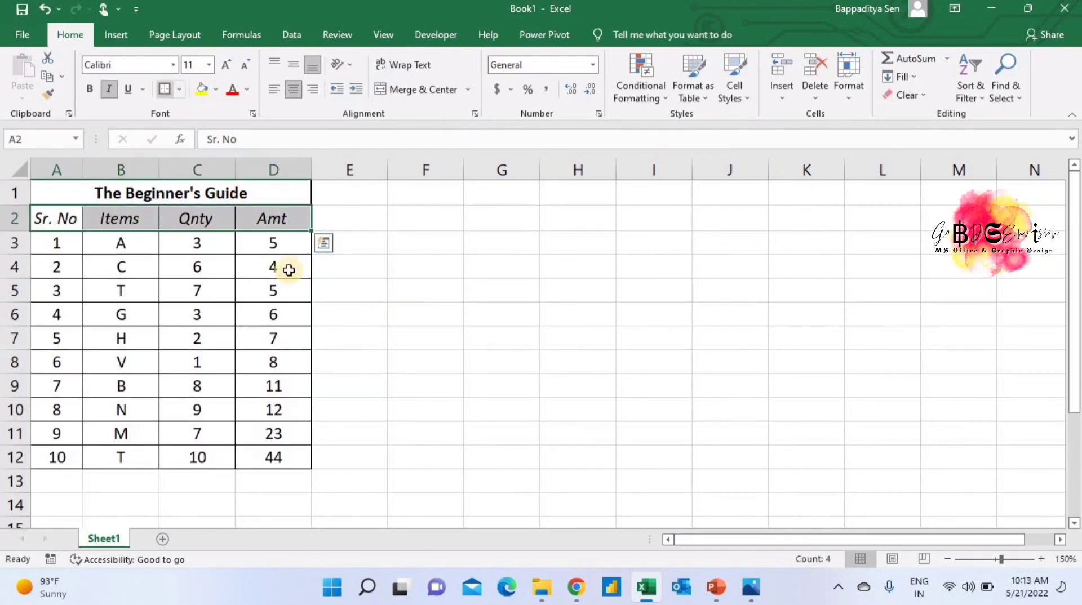
pyautogui.click(371, 321)
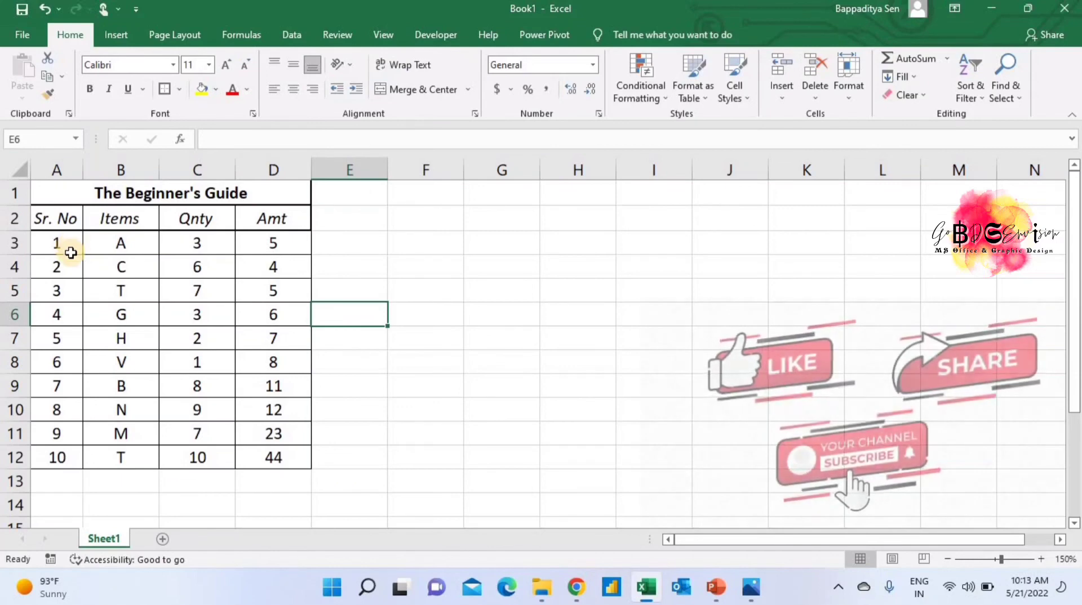
# - Apply Thick Outside Borders around the item rows in A3:D12
pyautogui.moveTo(68, 248); pyautogui.dragTo(280, 451)
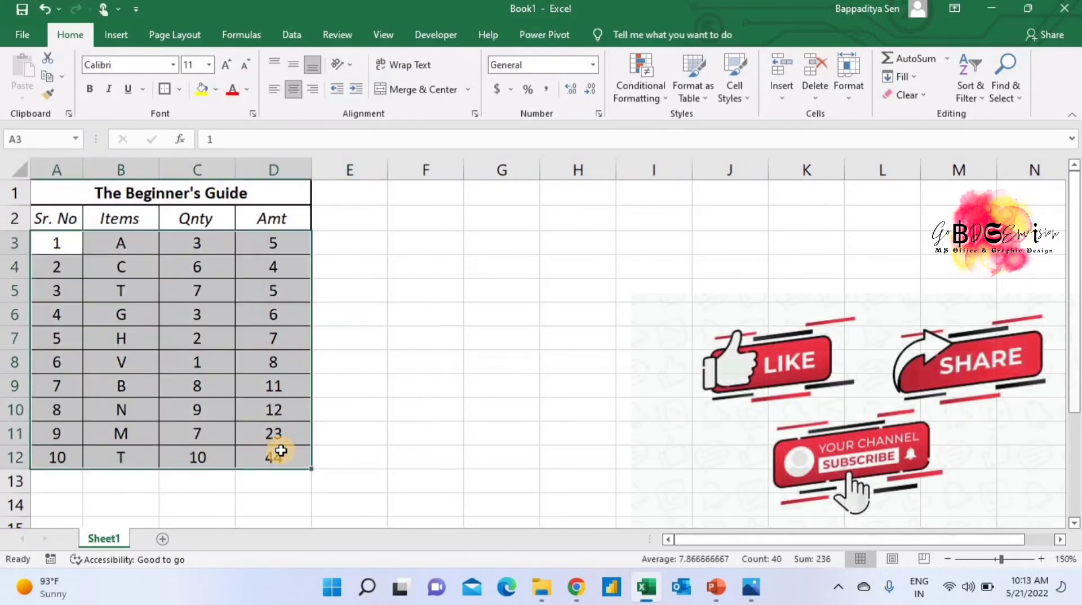
pyautogui.click(167, 91)
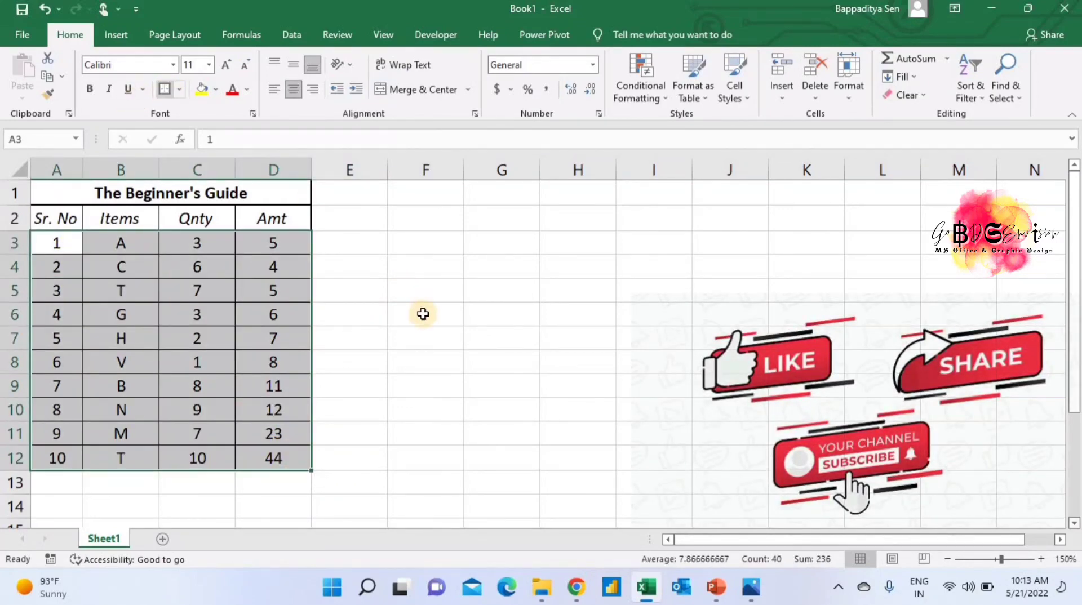
pyautogui.click(423, 314)
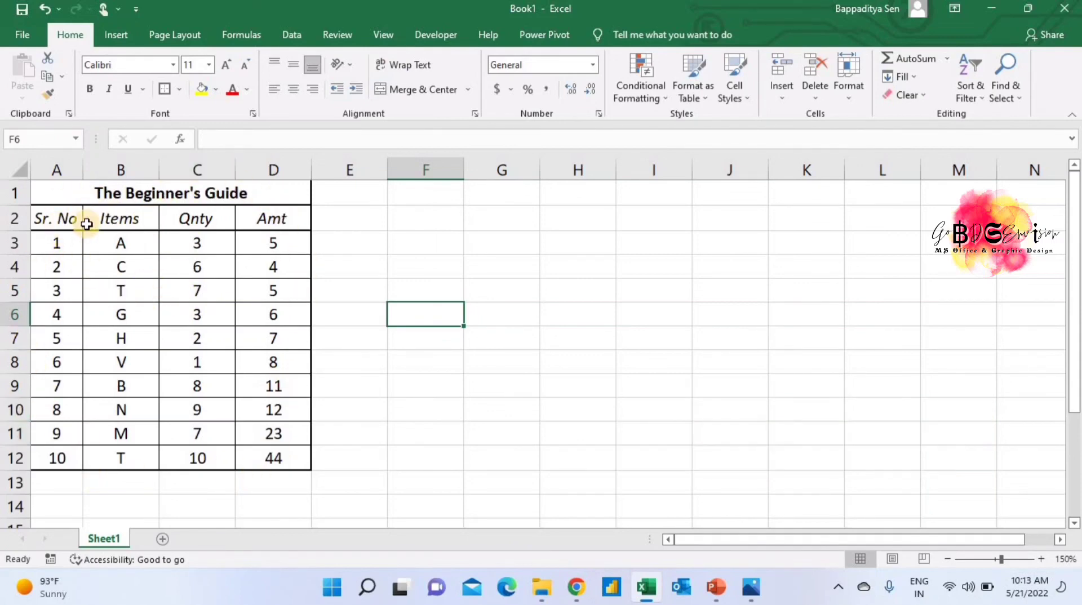
# - Make the column headings in A2:D2 bold
pyautogui.click(41, 217)
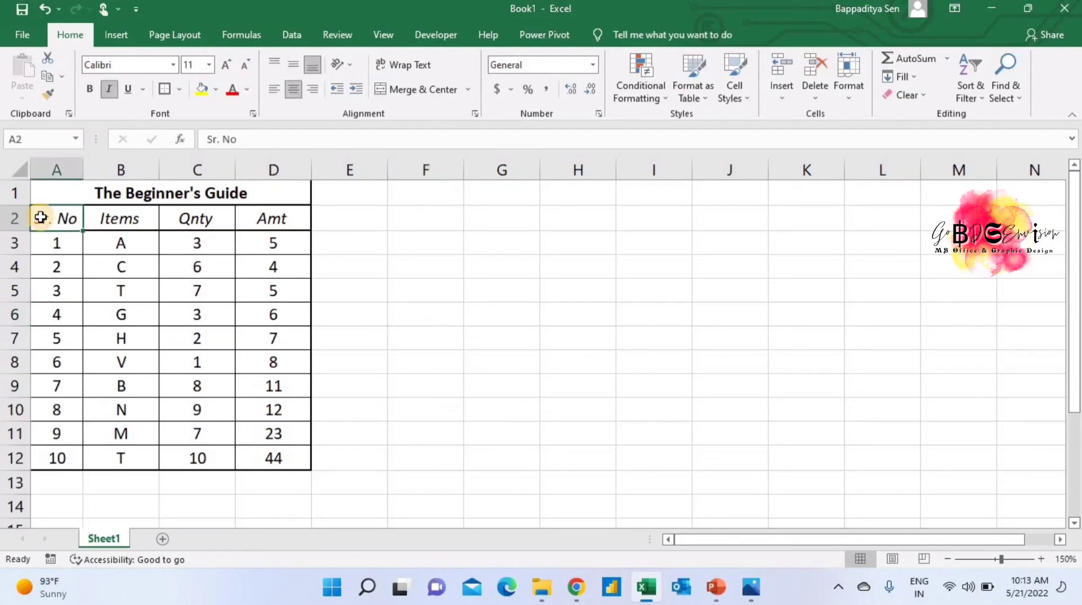
pyautogui.hotkey('shift', 'Right')
pyautogui.hotkey('shift', 'Right')
pyautogui.hotkey('shift', 'Right')
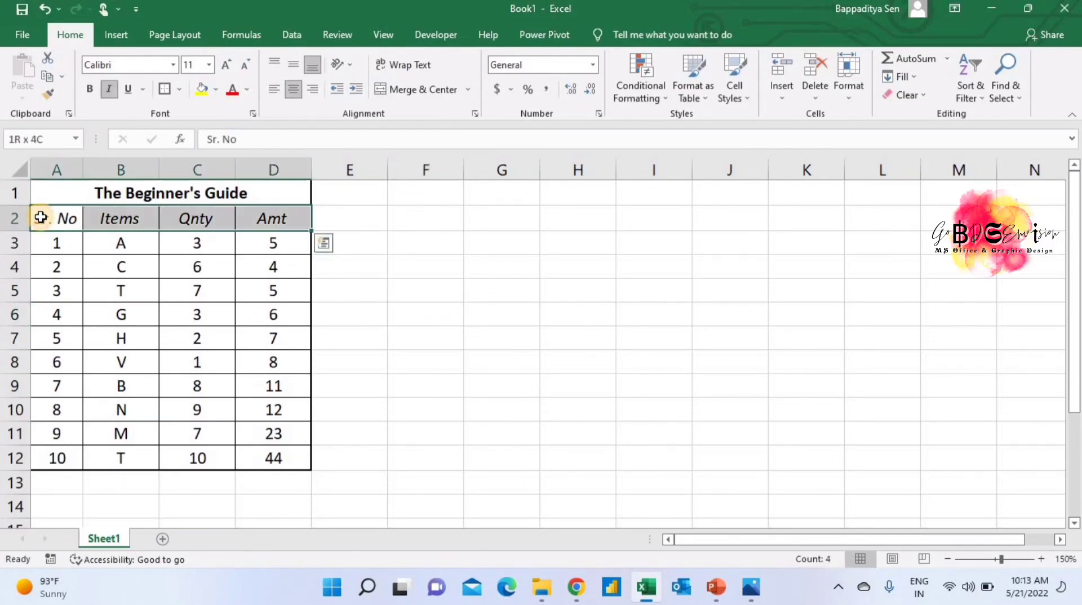
pyautogui.click(90, 89)
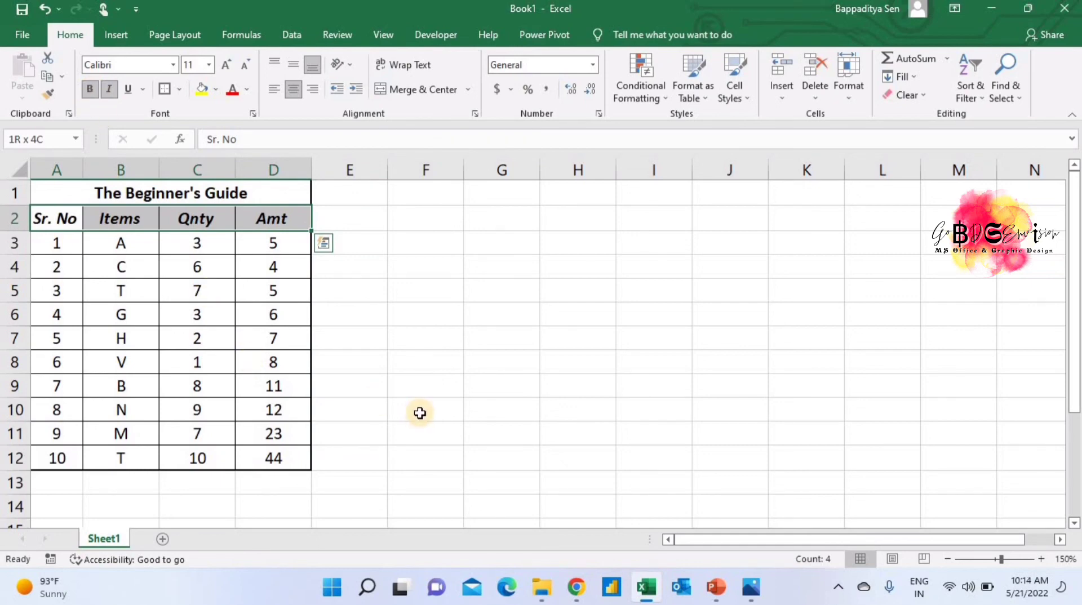
pyautogui.click(358, 367)
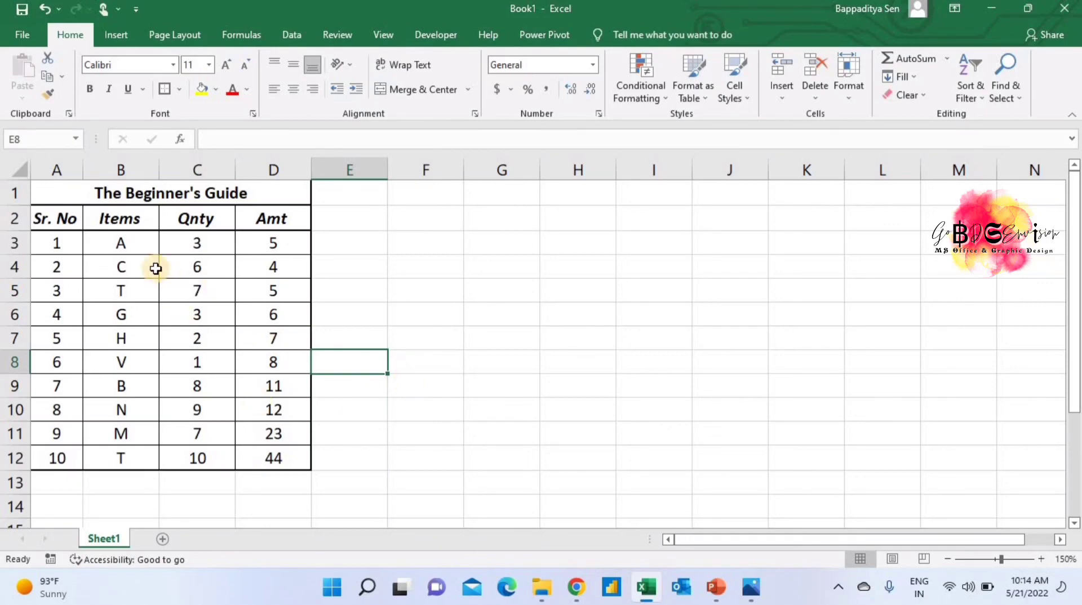
# - Examine the title and the heading cells Sr. No, Items, Qnty and Amt one by one
pyautogui.click(64, 221)
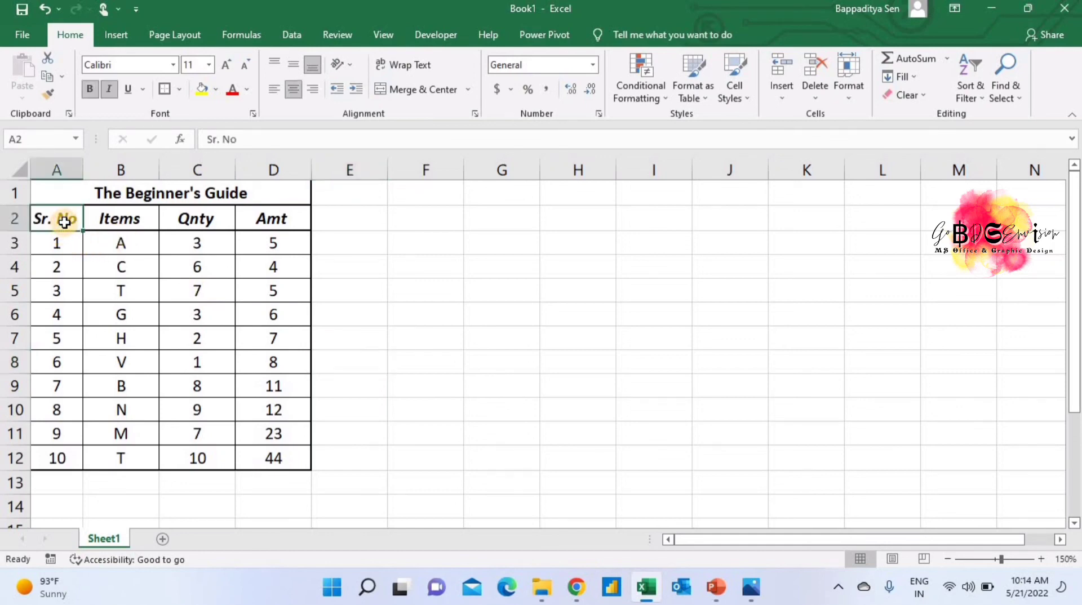
pyautogui.click(118, 218)
pyautogui.click(179, 221)
pyautogui.click(273, 221)
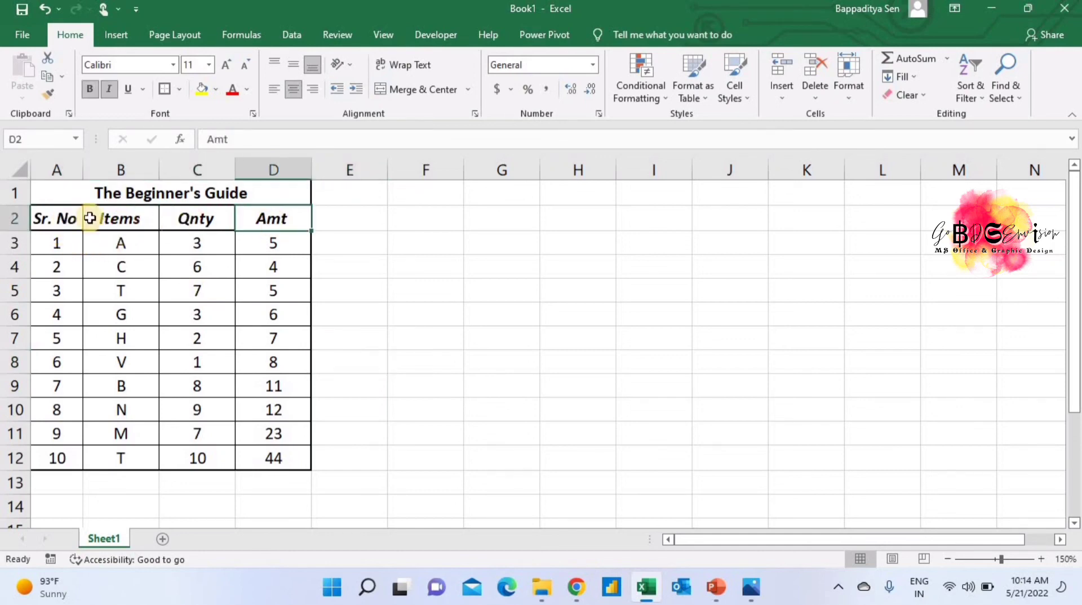
pyautogui.click(67, 217)
pyautogui.click(85, 202)
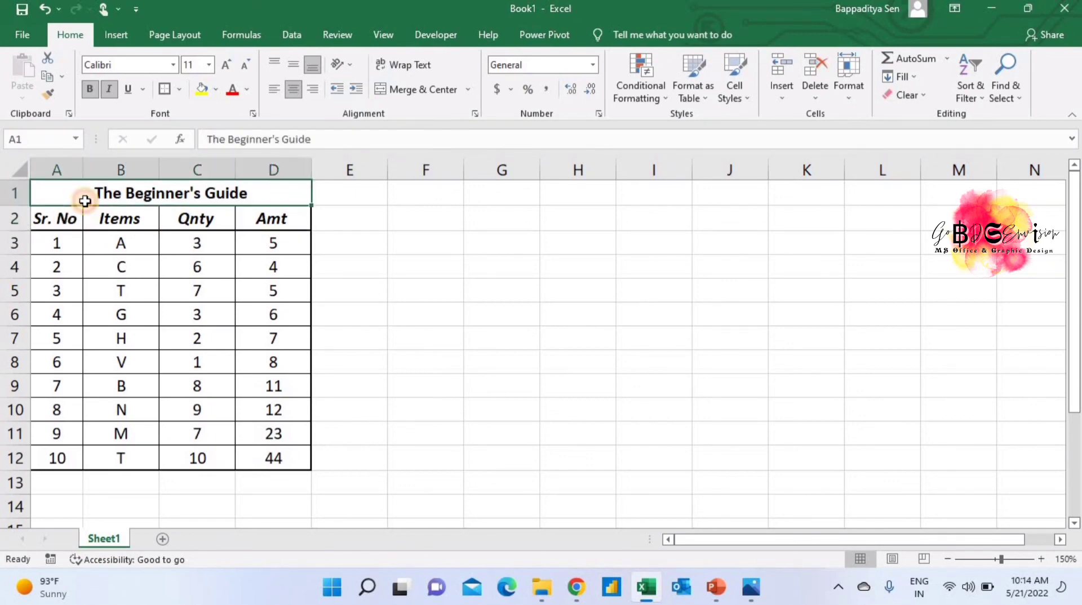
pyautogui.click(102, 220)
pyautogui.click(55, 218)
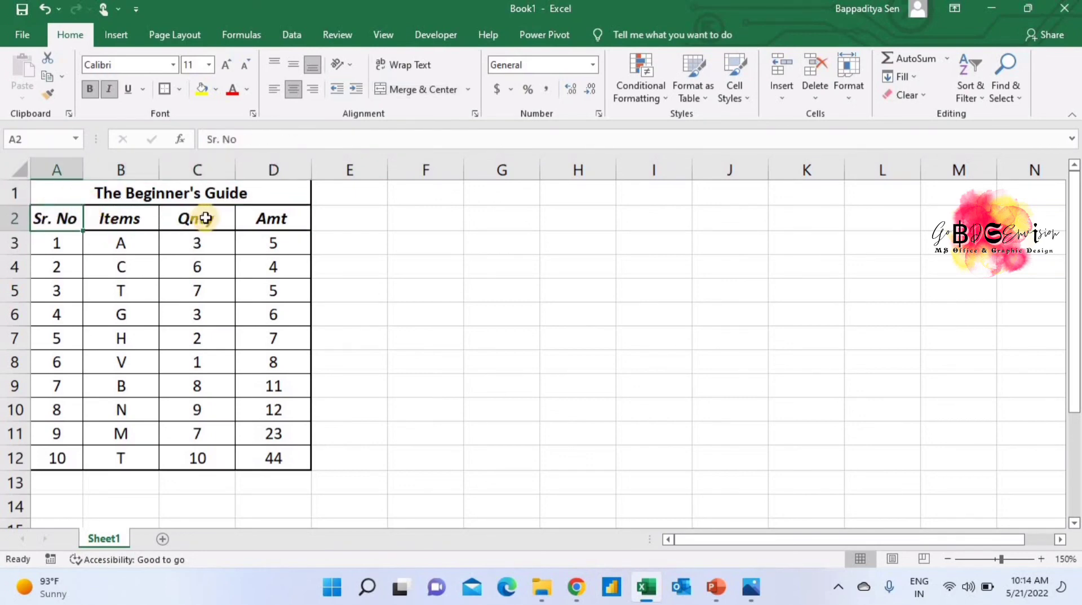
pyautogui.click(208, 218)
pyautogui.click(276, 219)
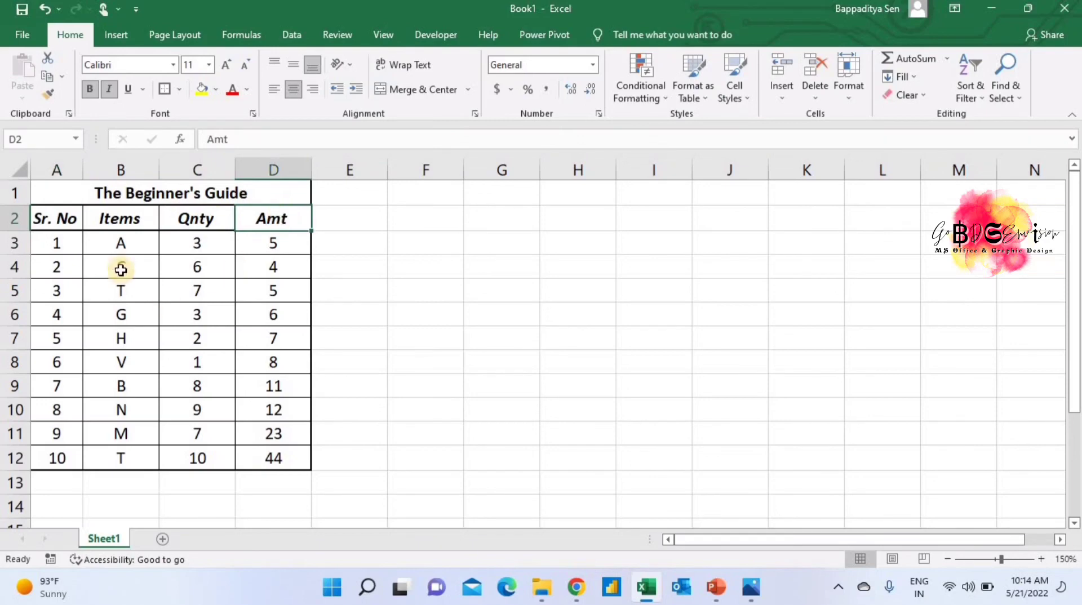